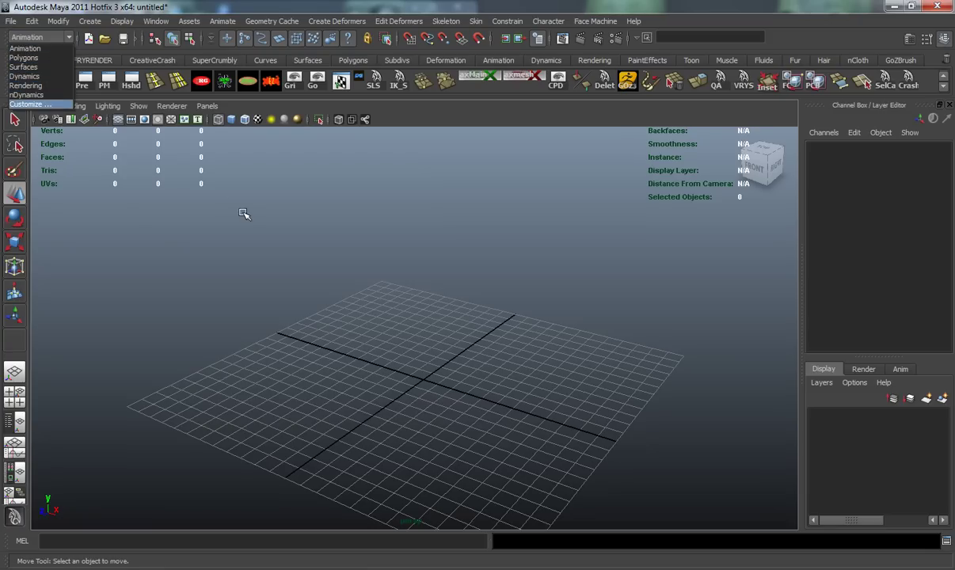
left_click_drag(219, 231, 231, 230, "alt")
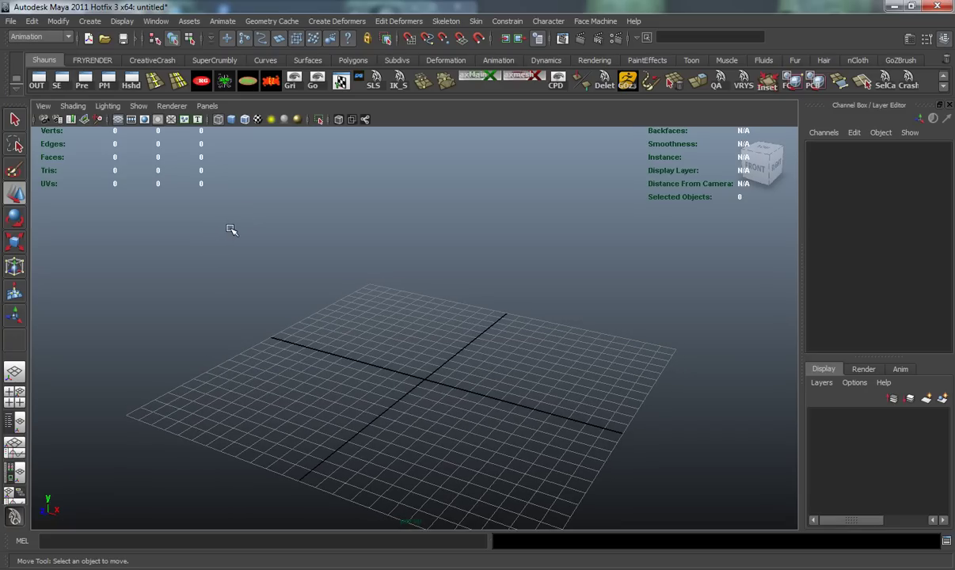
left_click(53, 37)
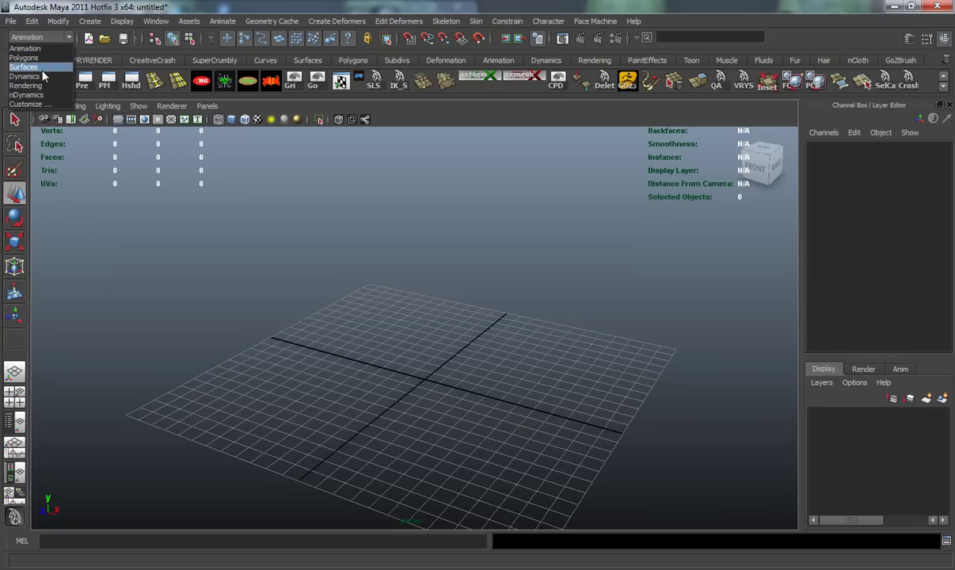
left_click(151, 163)
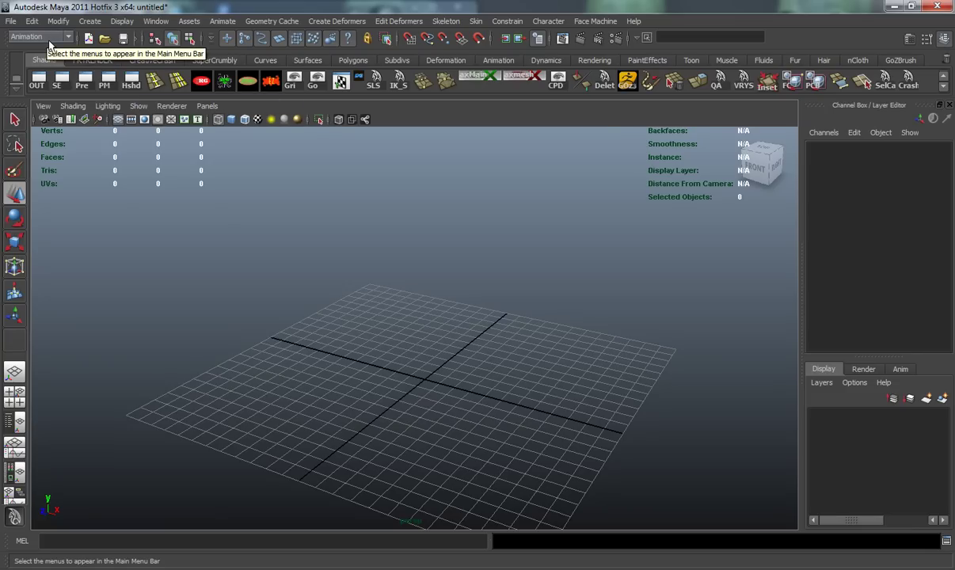
Show the Polygons shelf and switch the main menu set from Animation to Polygons
left_click(348, 61)
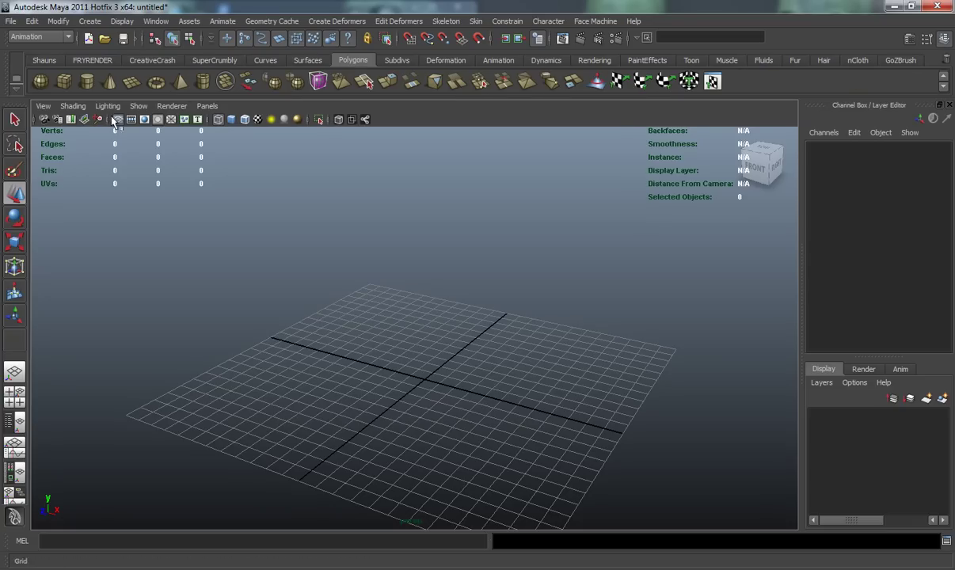
left_click(48, 37)
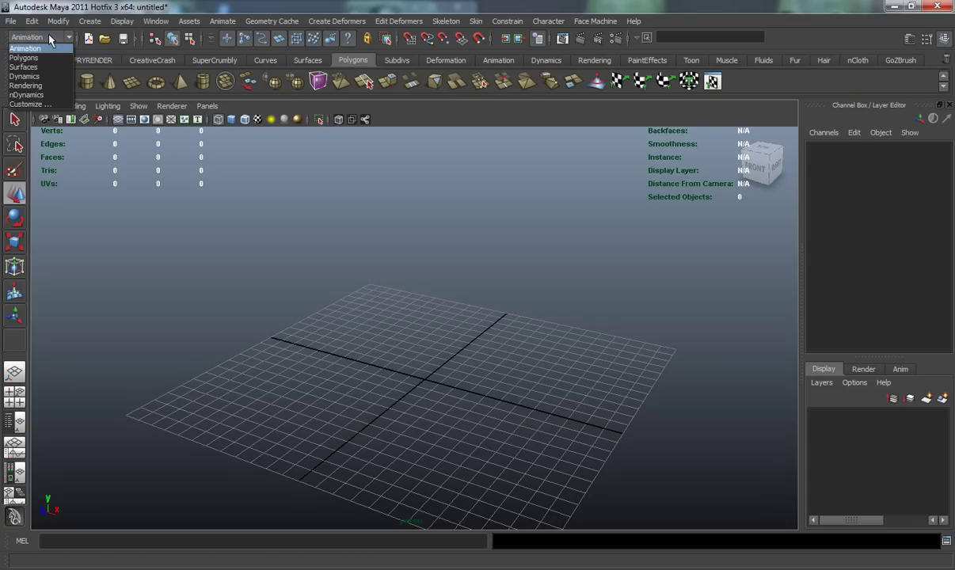
left_click(46, 57)
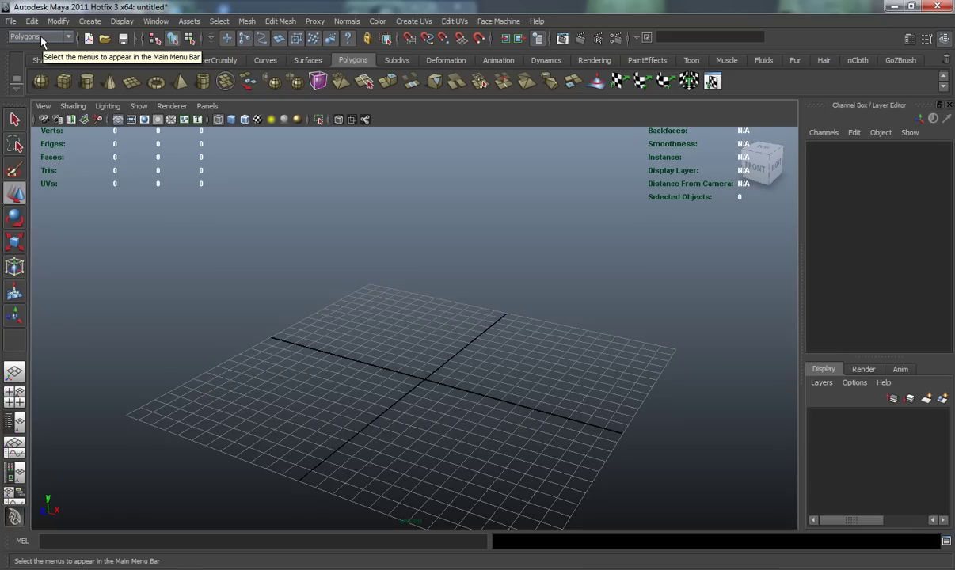
Switch the main menu set to Rendering and return it to Polygons
key("F6")
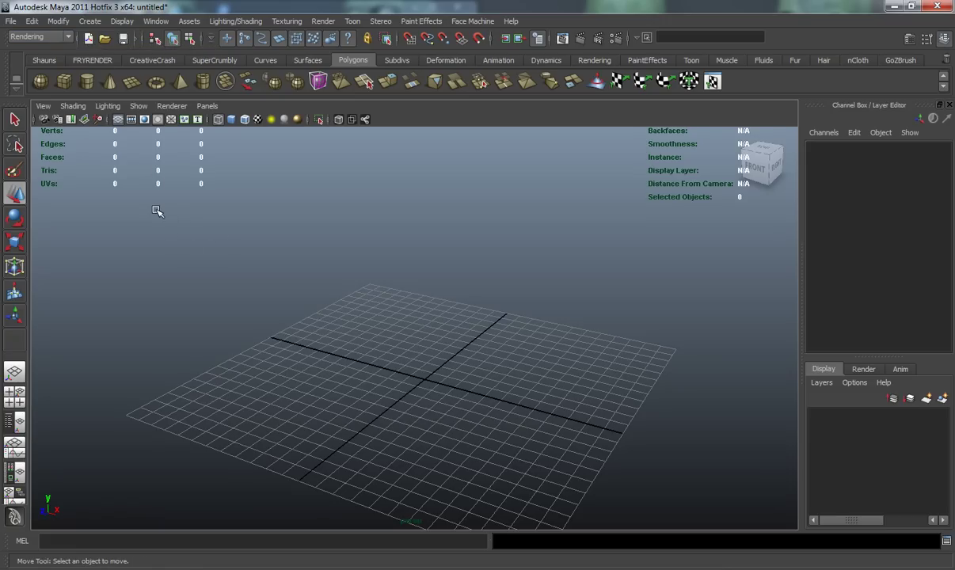
middle_click_drag(162, 164, 183, 197, "alt")
left_click_drag(179, 195, 185, 196, "alt")
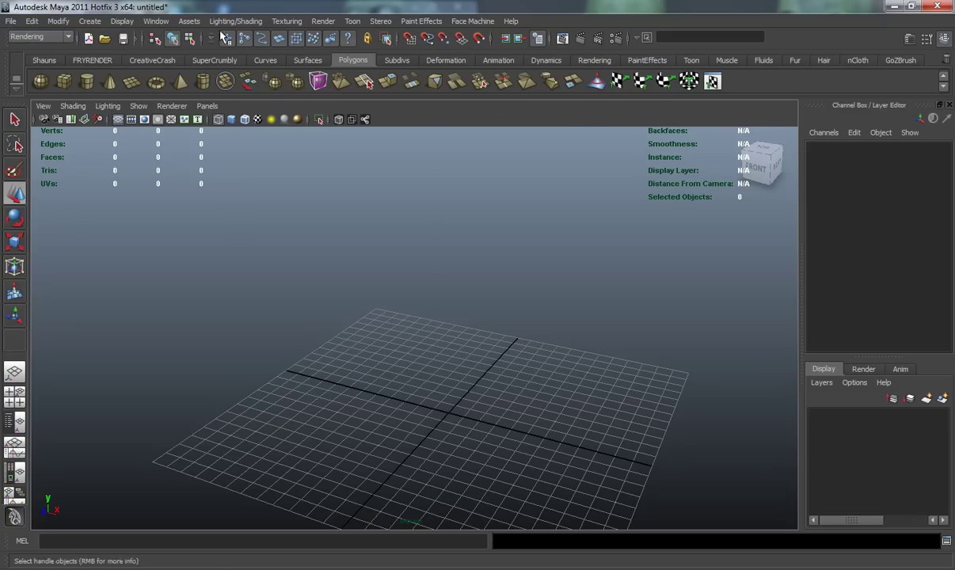
left_click(37, 37)
left_click(41, 57)
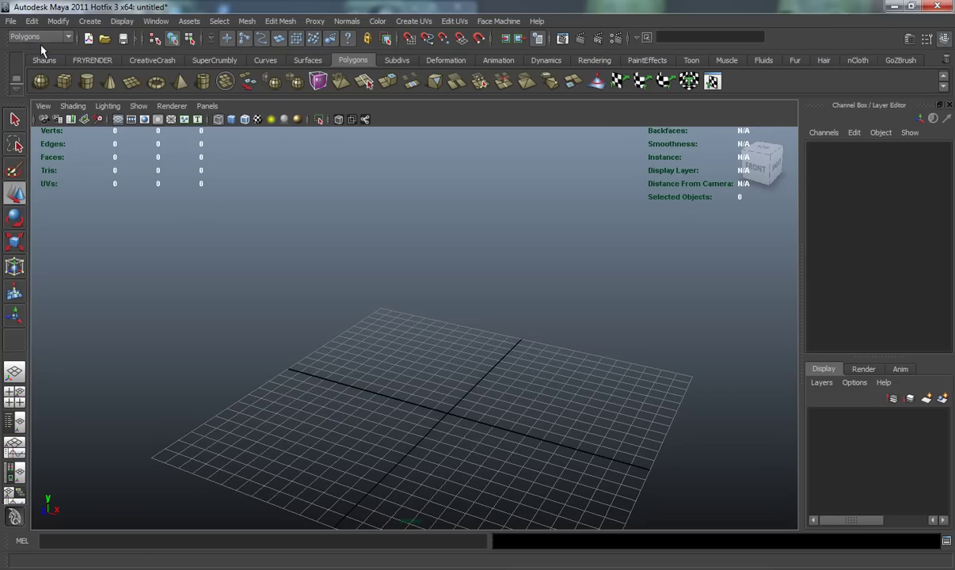
Alternate the main menu set between Animation and Polygons several times to compare their menus, ending on Polygons
key("F2")
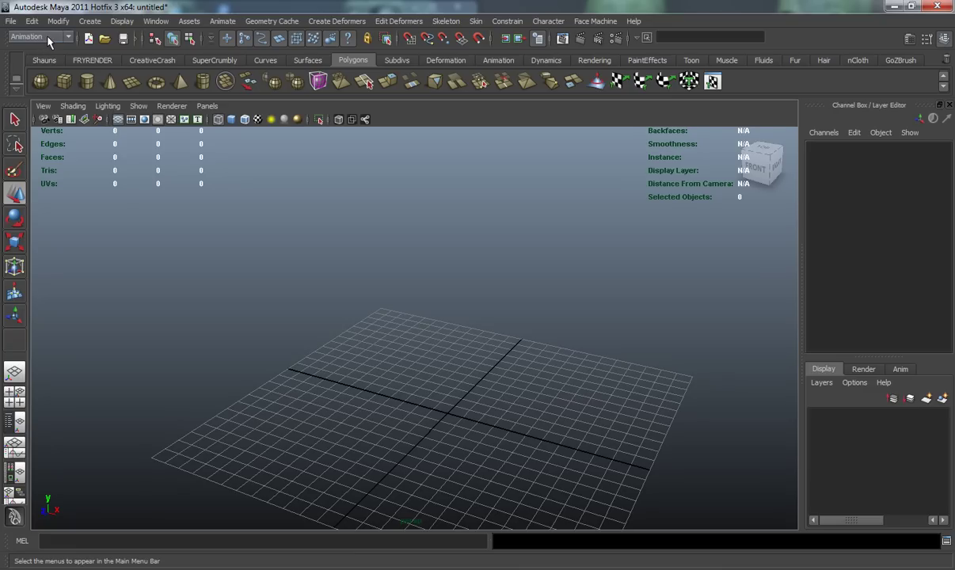
key("F3")
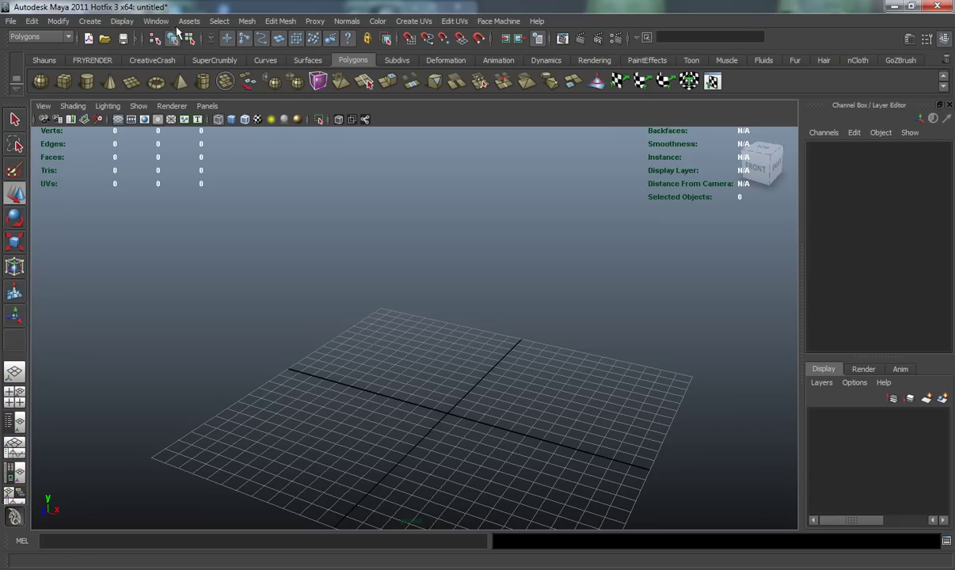
left_click(69, 37)
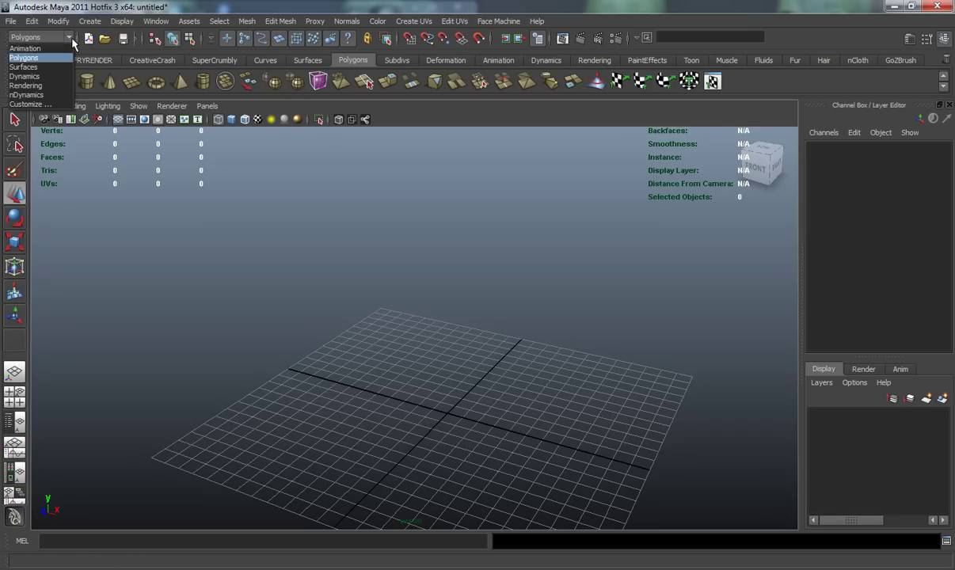
left_click(55, 49)
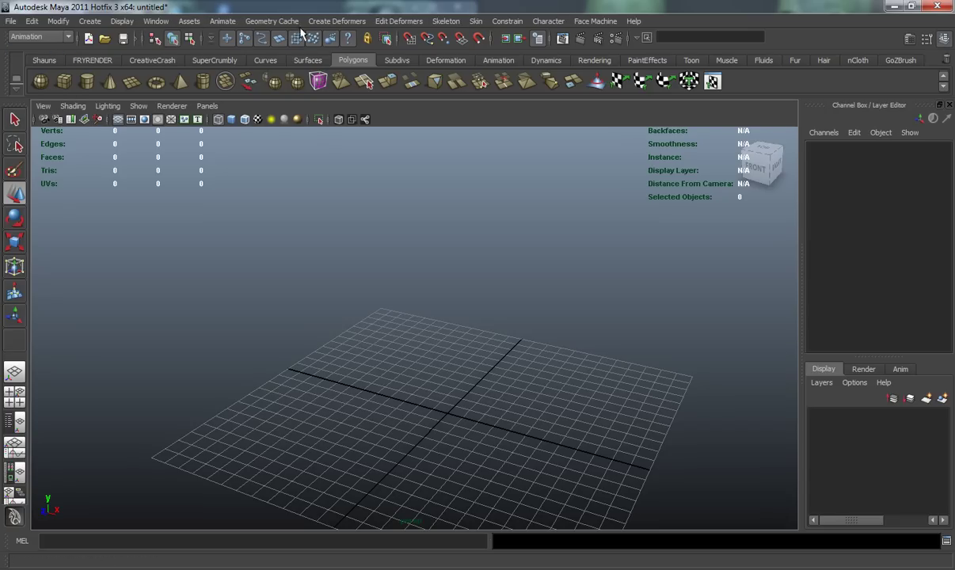
left_click(59, 36)
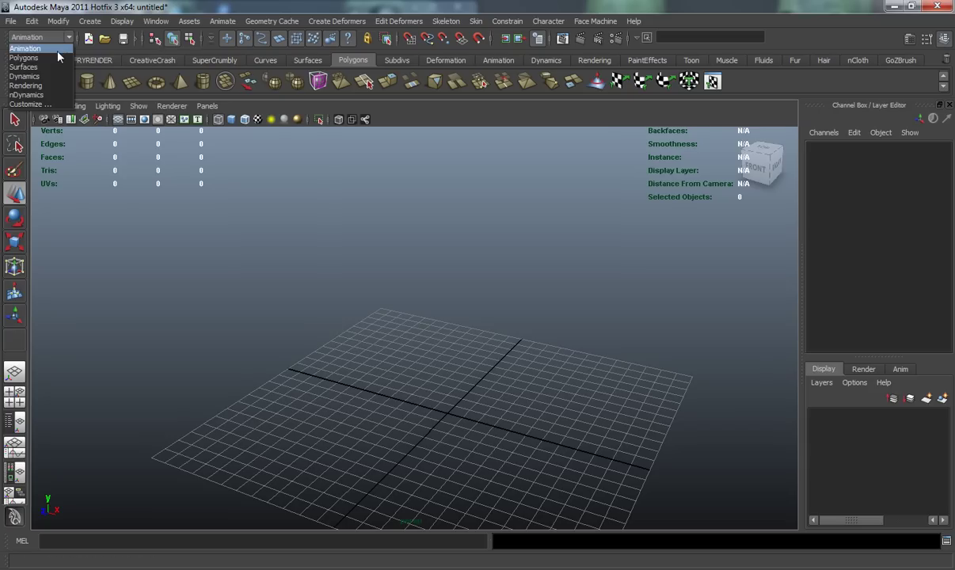
left_click(49, 57)
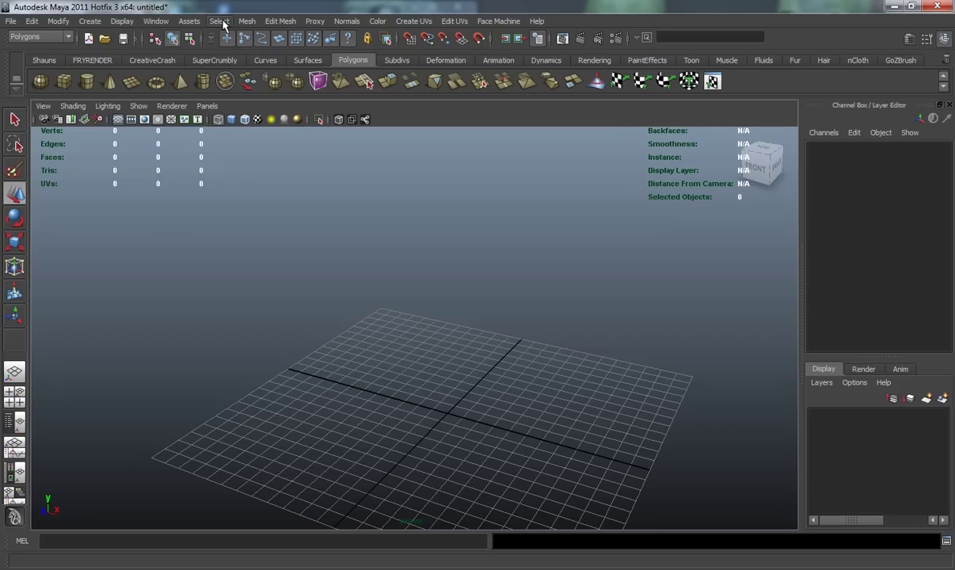
left_click(69, 37)
left_click(25, 48)
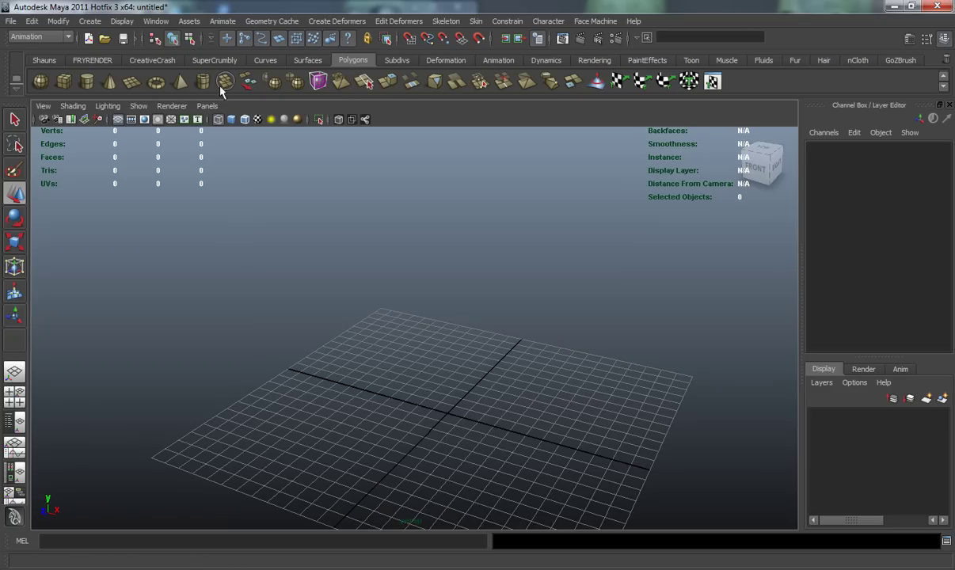
left_click(69, 38)
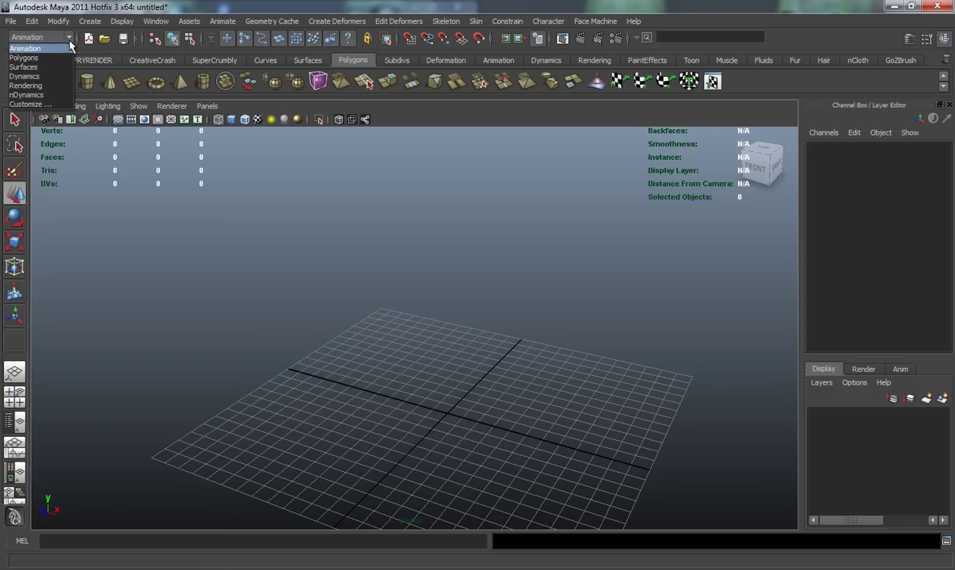
left_click(31, 58)
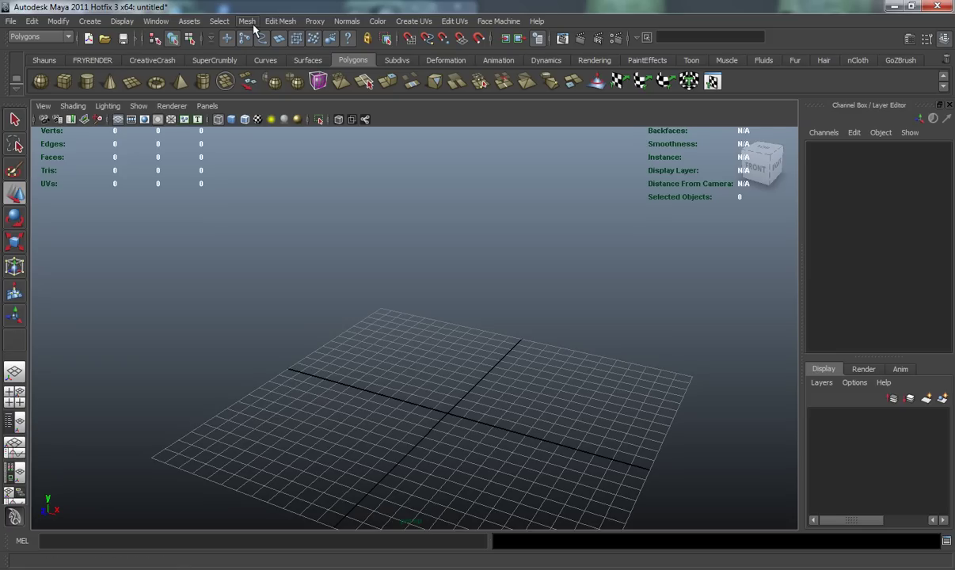
Detach the Polygon Primitives submenu as a floating window and place it over the viewport
left_click(89, 22)
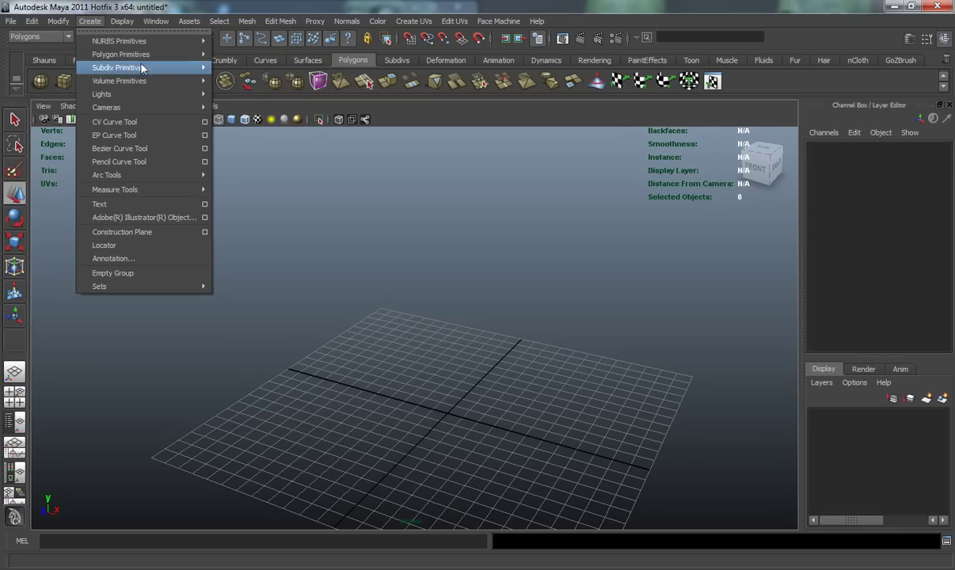
mouse_move(143, 44)
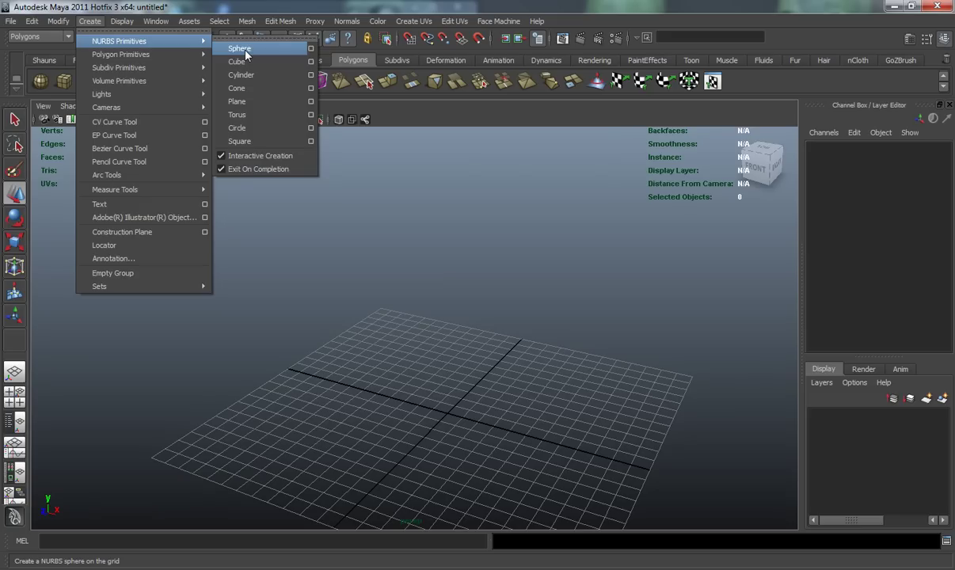
mouse_move(138, 56)
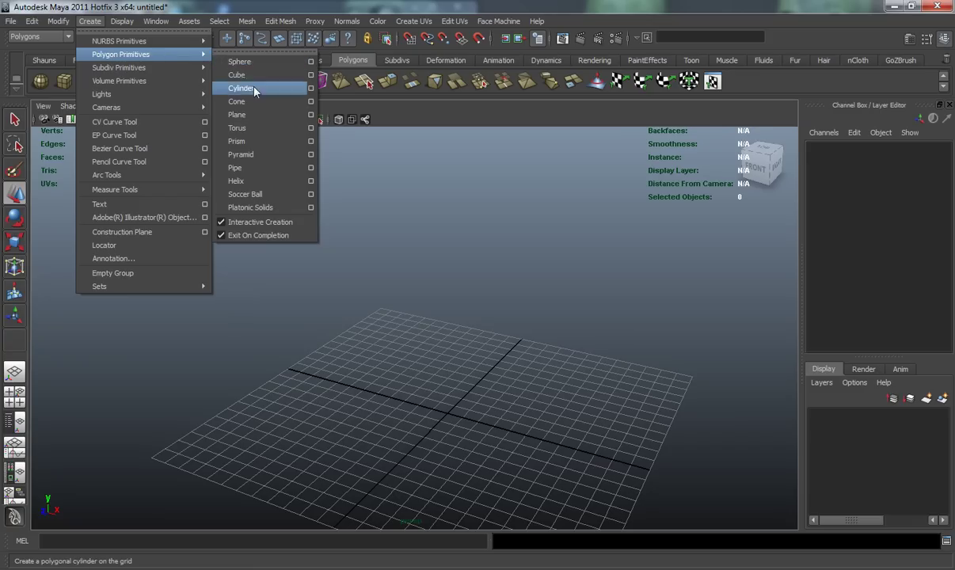
left_click(229, 50)
left_click_drag(237, 38, 142, 155)
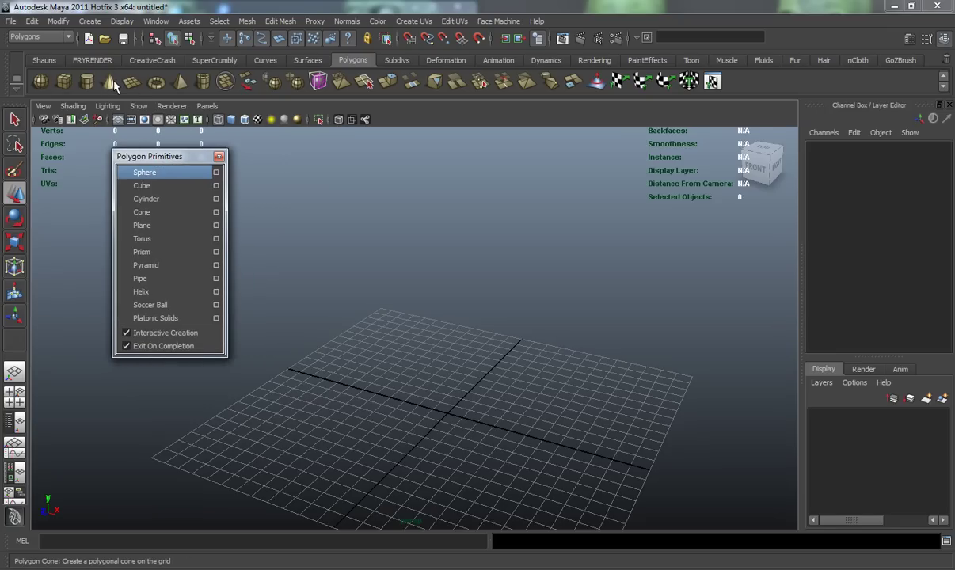
Display the Animation shelf followed by the Shauns shelf, and close the floating Polygon Primitives window
left_click(91, 24)
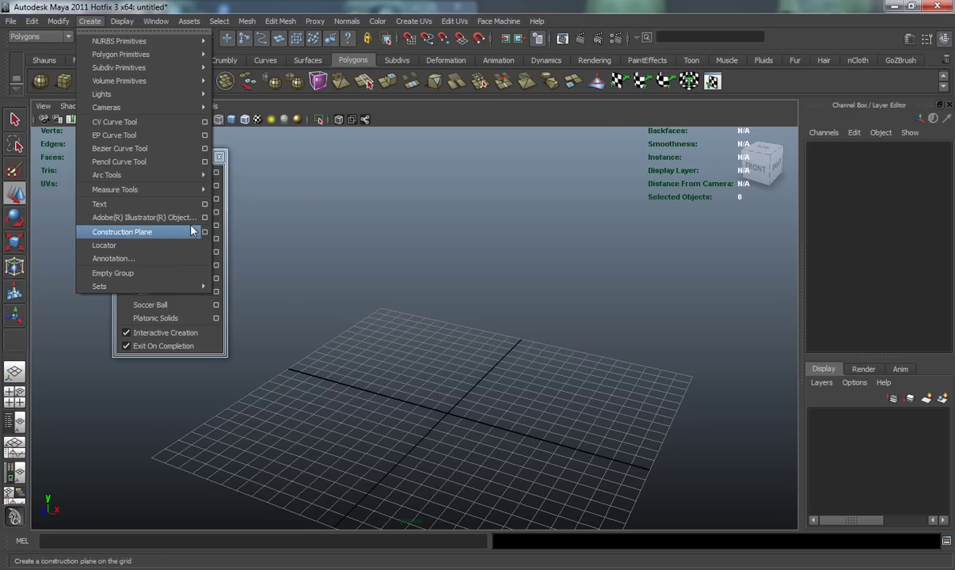
left_click(491, 61)
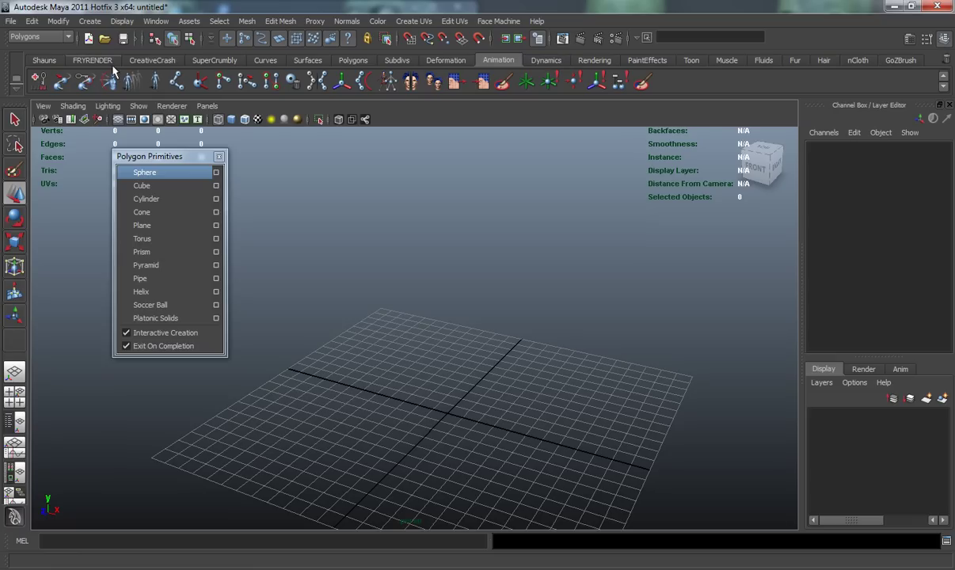
left_click(46, 60)
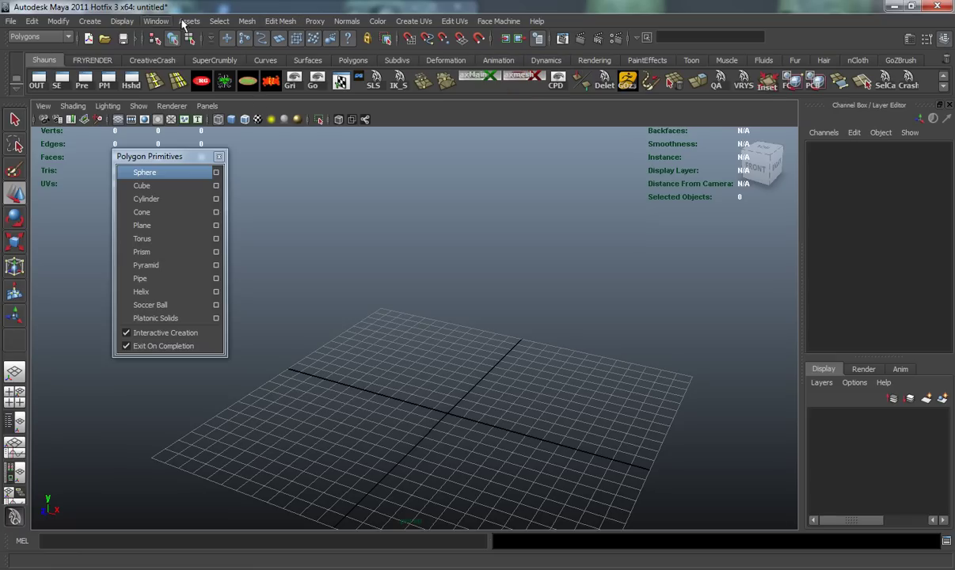
left_click(217, 157)
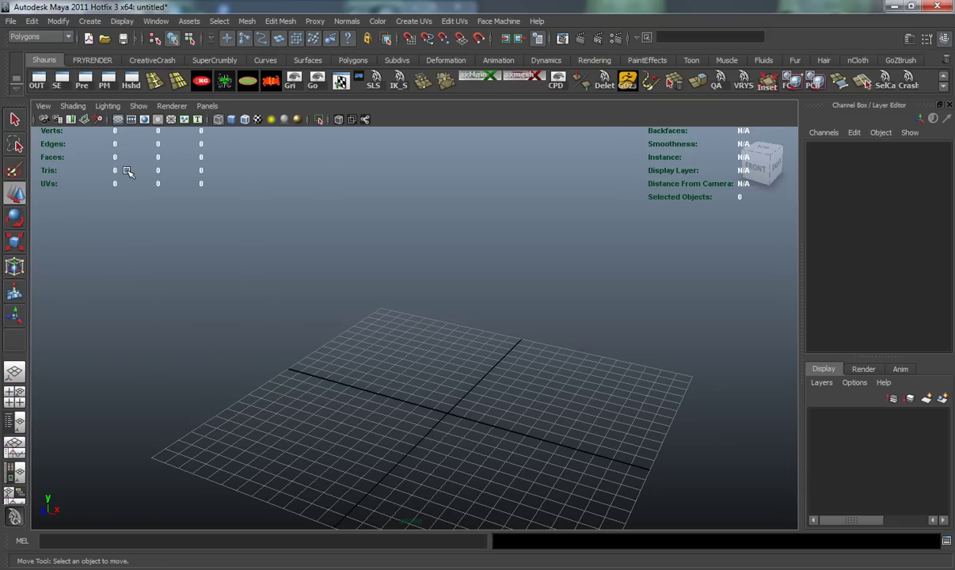
Change the main menu set to Animation and back to Polygons once more
key("F2")
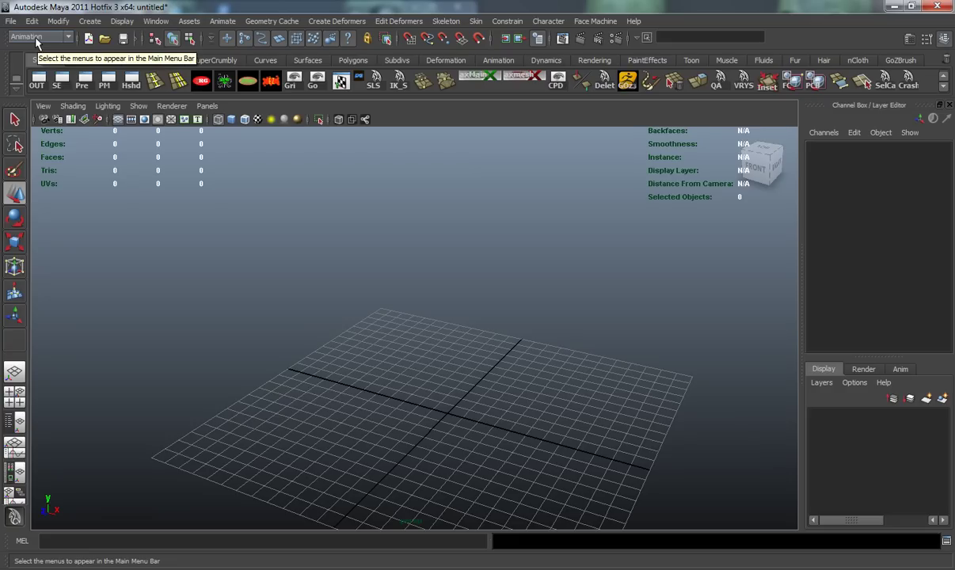
key("F3")
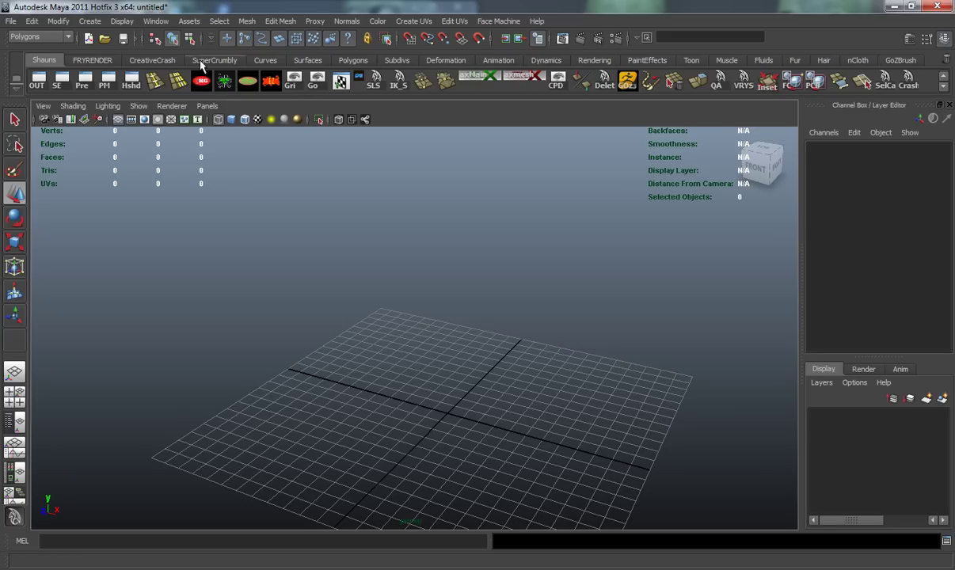
Detach the Display menu as a floating window and place it over the viewport
left_click(121, 24)
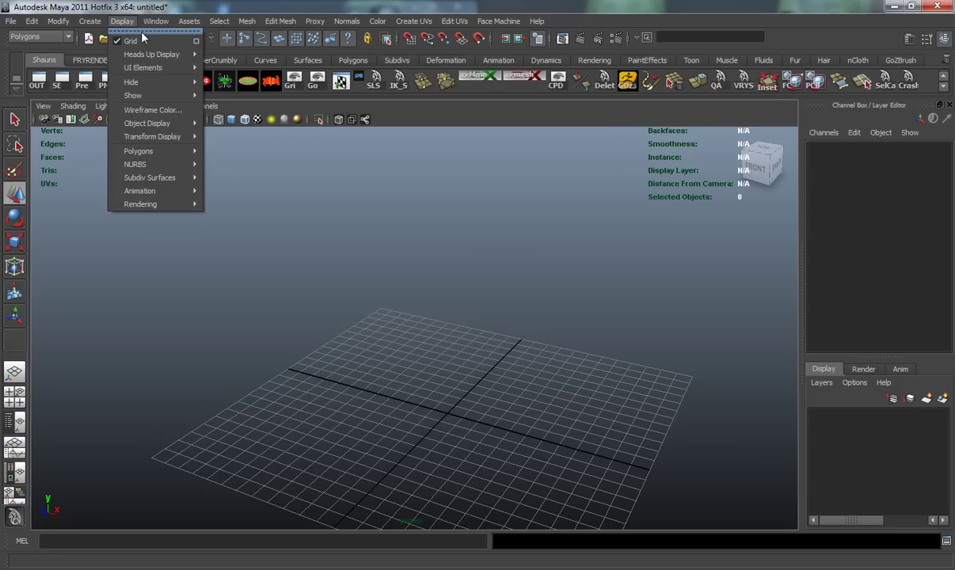
left_click(133, 30)
left_click_drag(153, 17, 174, 170)
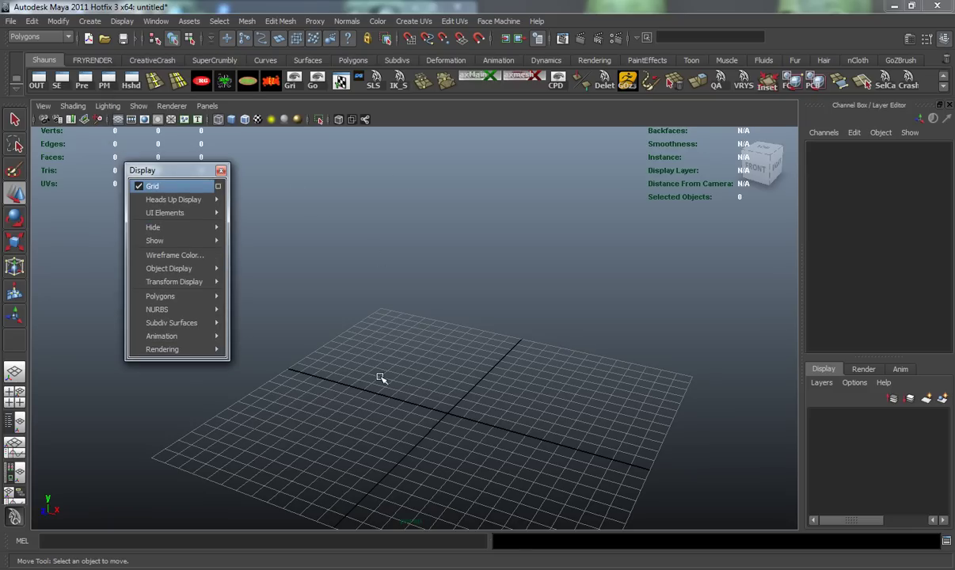
Create a large polygon sphere near the grid's centre from the Polygons shelf, and leave it smooth-shaded and deselected
left_click_drag(360, 321, 429, 325, "alt")
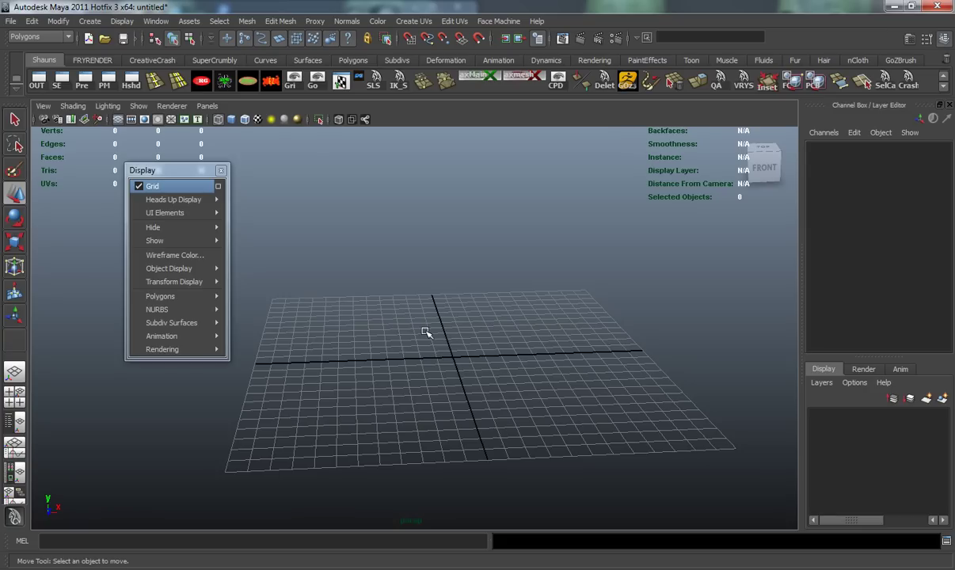
left_click(336, 60)
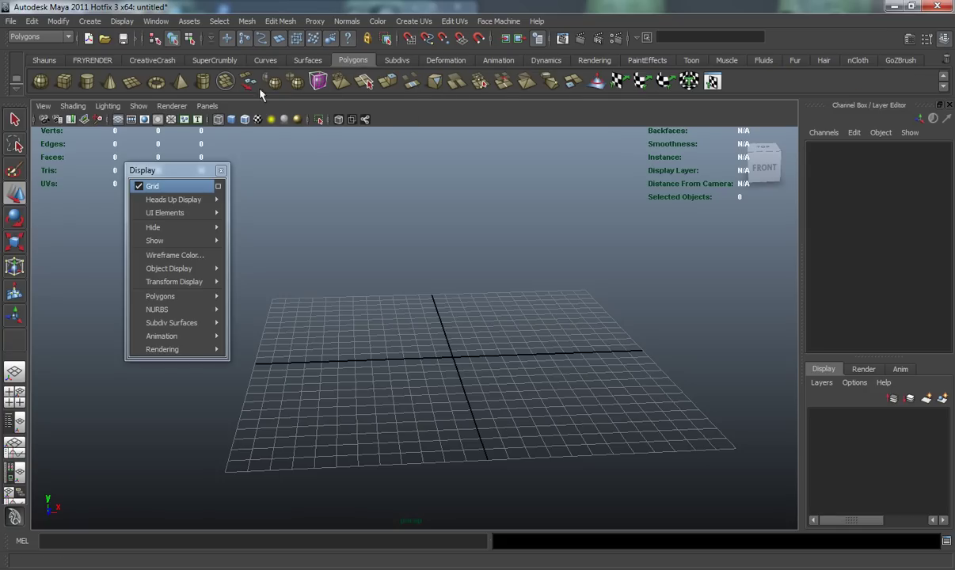
left_click(40, 81)
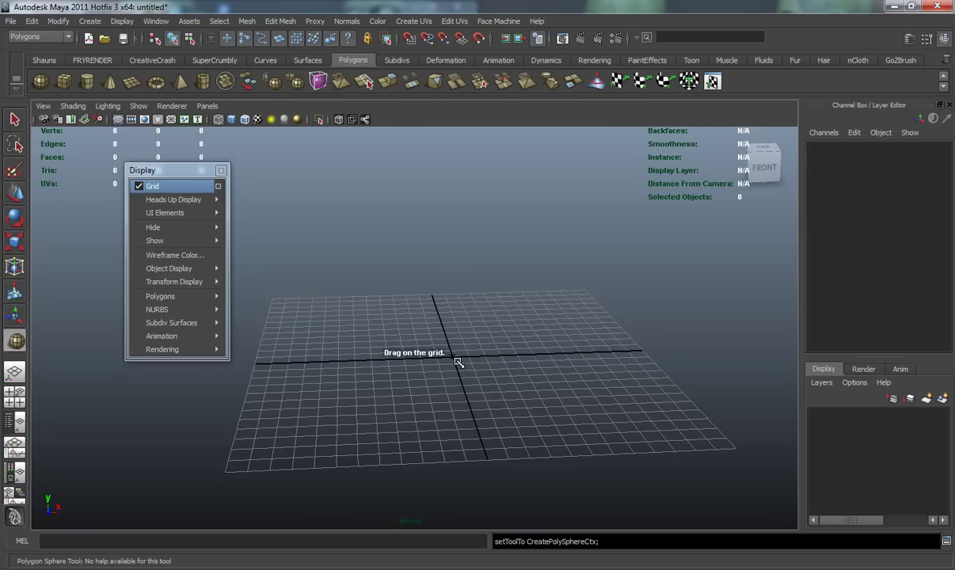
left_click_drag(456, 359, 632, 405)
key("w")
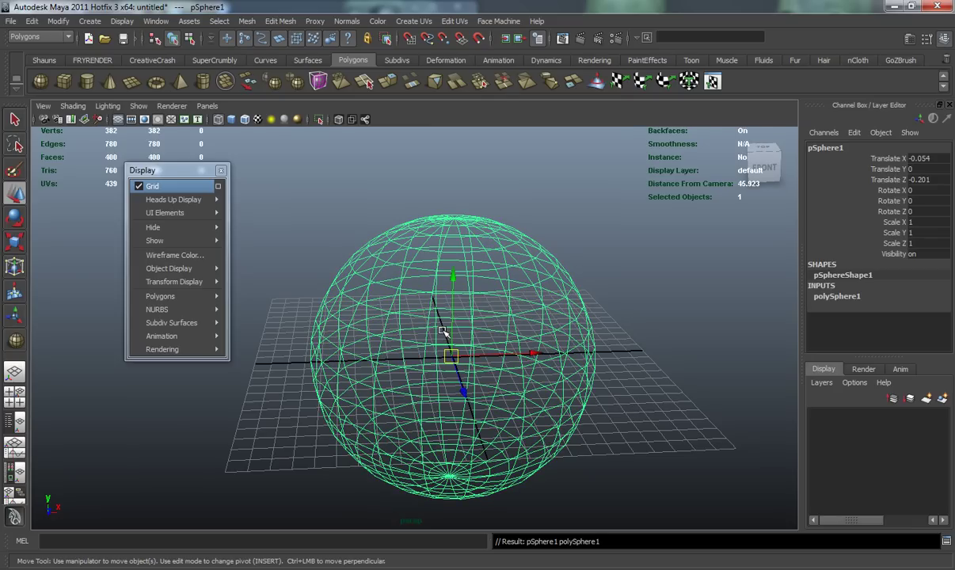
key("5")
left_click(442, 291, "ctrl")
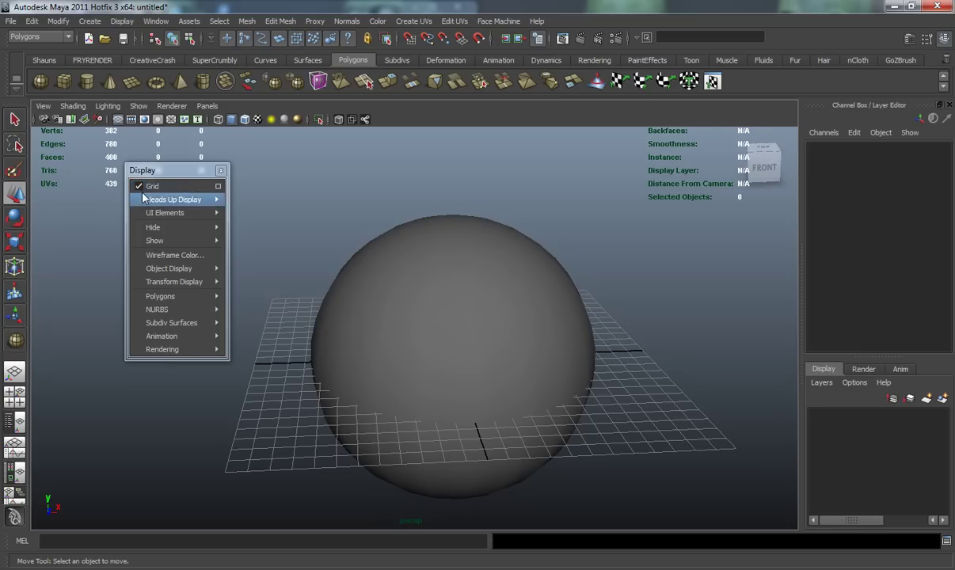
Switch the perspective view's shading to Wireframe and back to Smooth Shade All
left_click(173, 200)
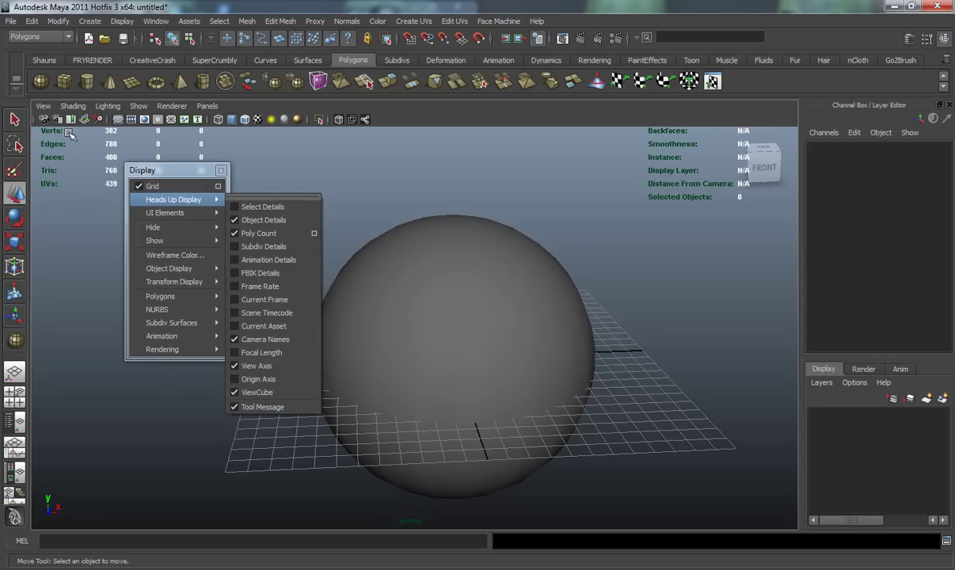
left_click(71, 106)
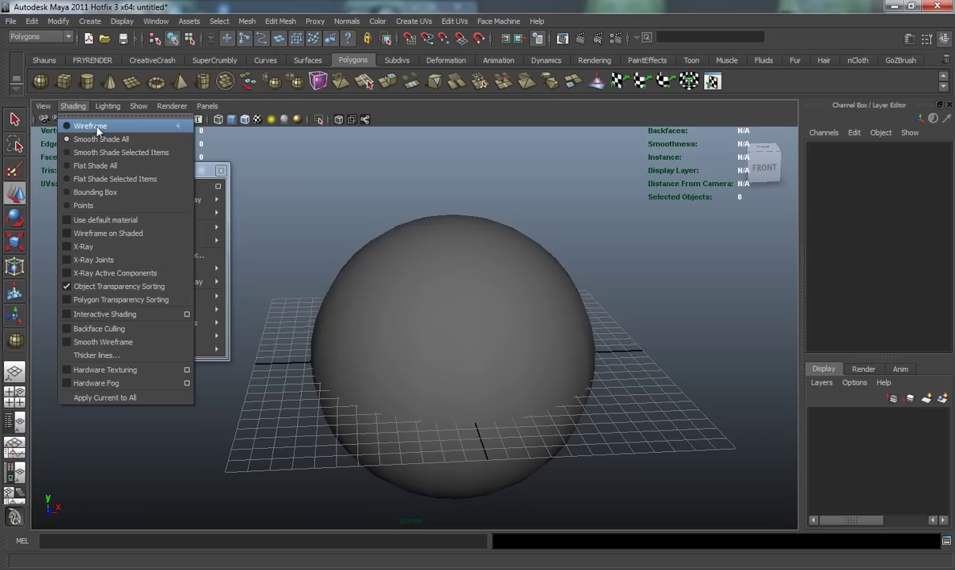
left_click(181, 127)
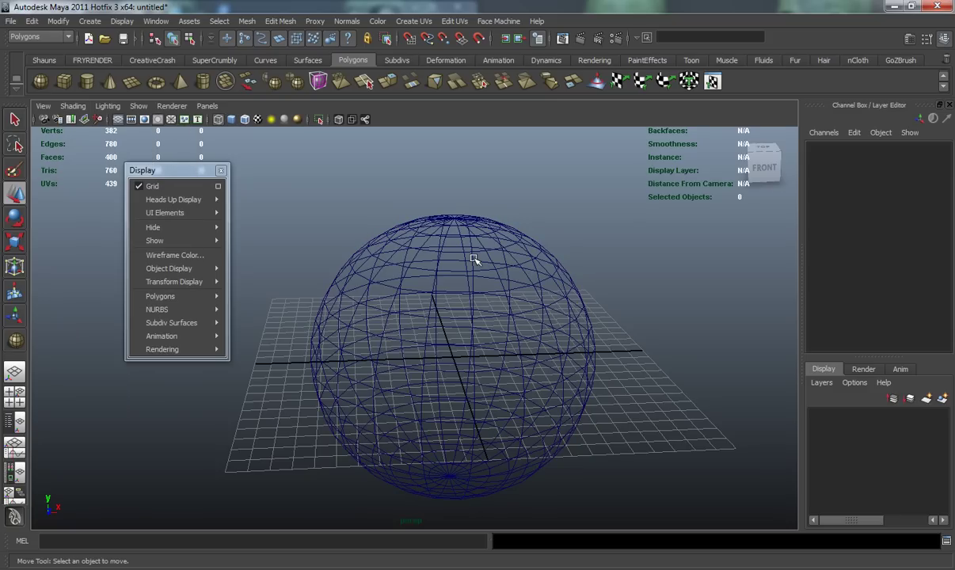
left_click(79, 106)
left_click(90, 129)
left_click(73, 106)
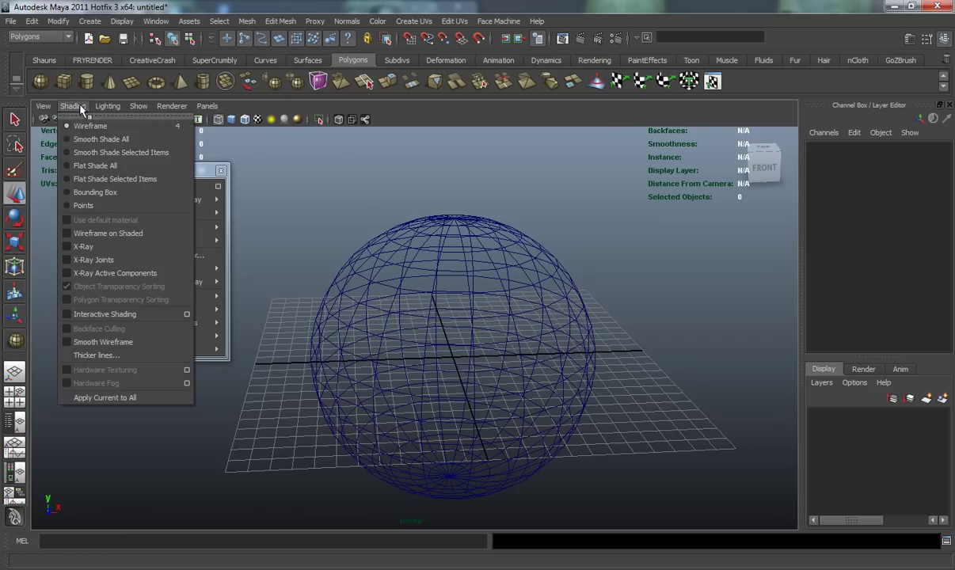
left_click(88, 140)
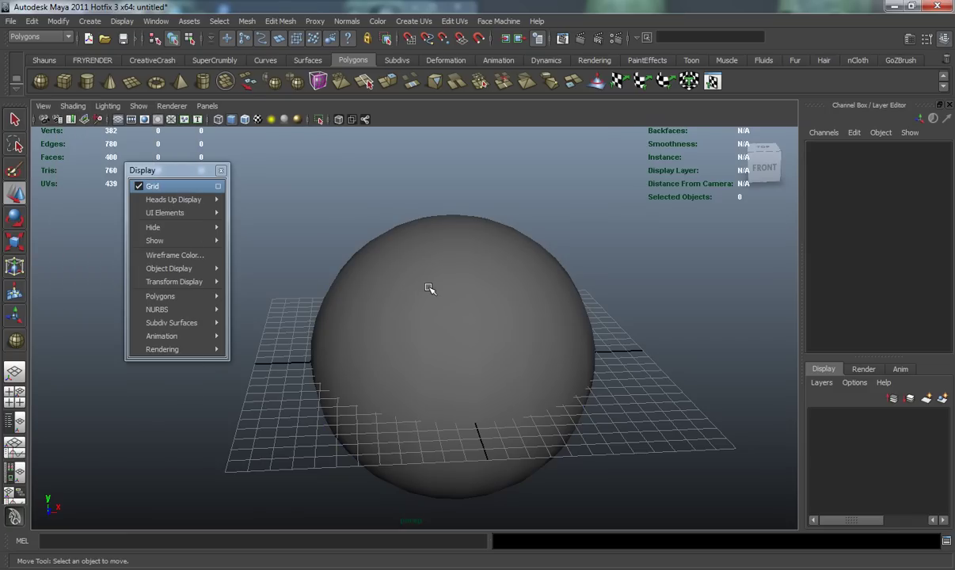
Set the viewport to Smooth Shade Selected Items and select the sphere
left_click(75, 106)
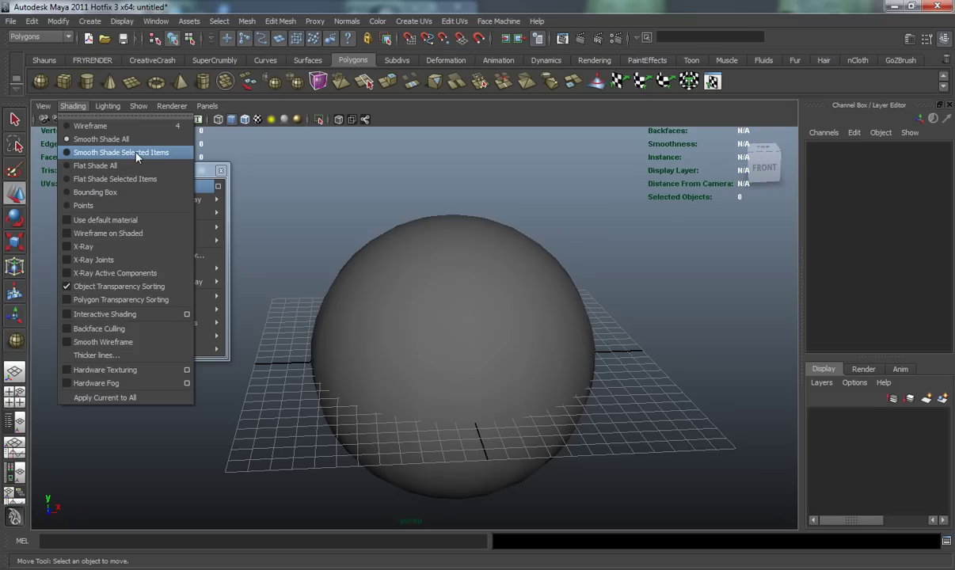
left_click(101, 154)
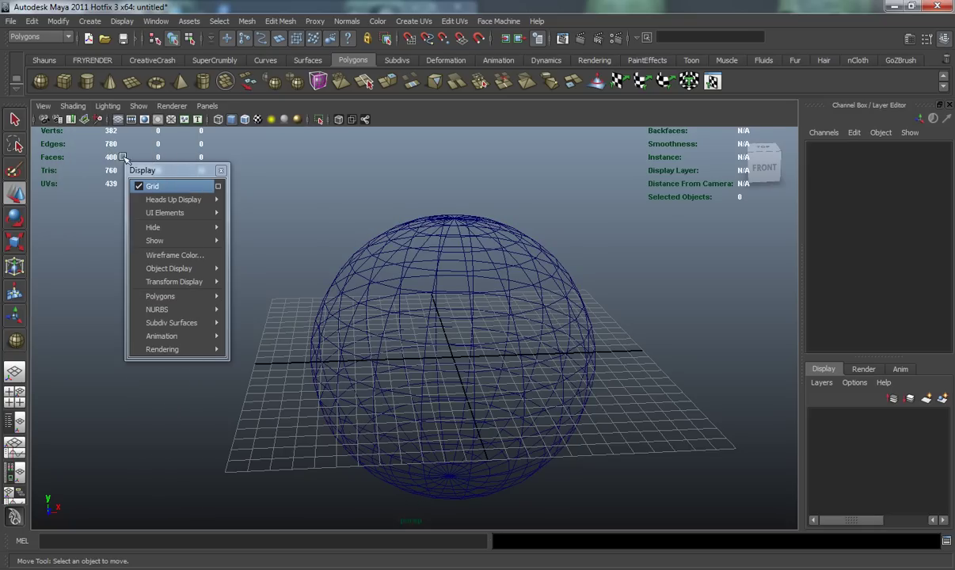
left_click(448, 264)
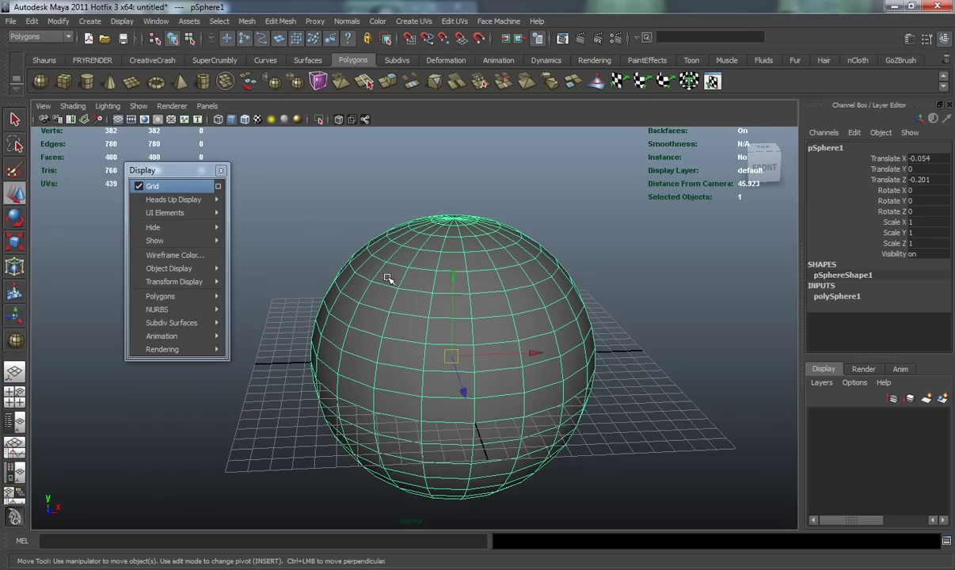
Set the viewport to Flat Shade All and deselect the sphere
left_click(74, 107)
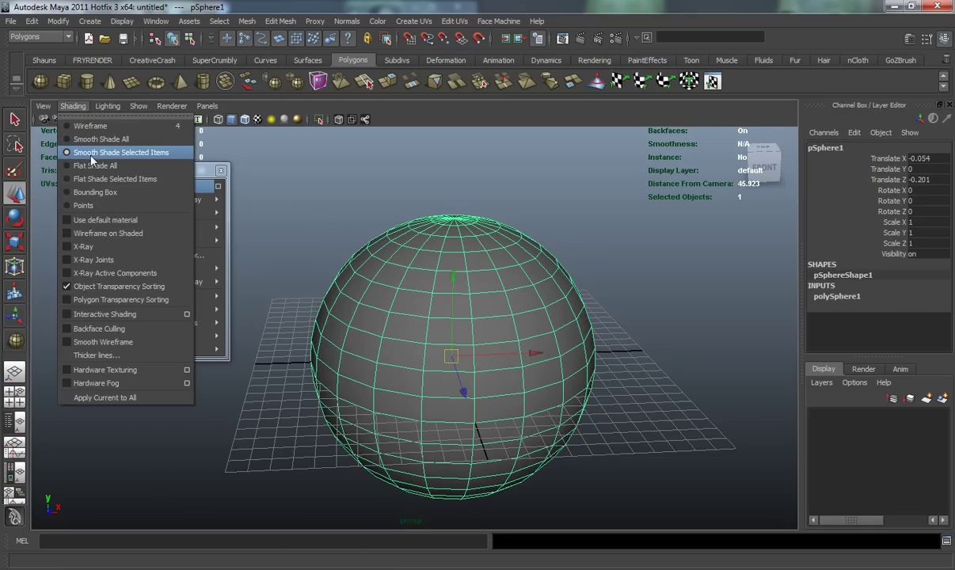
left_click(115, 165)
left_click(282, 173)
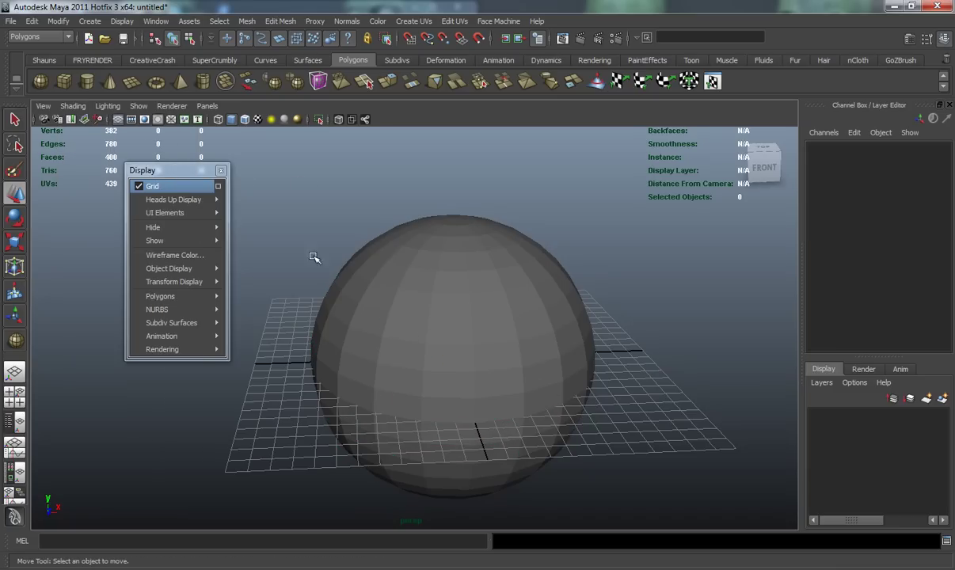
Set the viewport shading to Flat Shade Selected Items, followed by Bounding Box
left_click(73, 106)
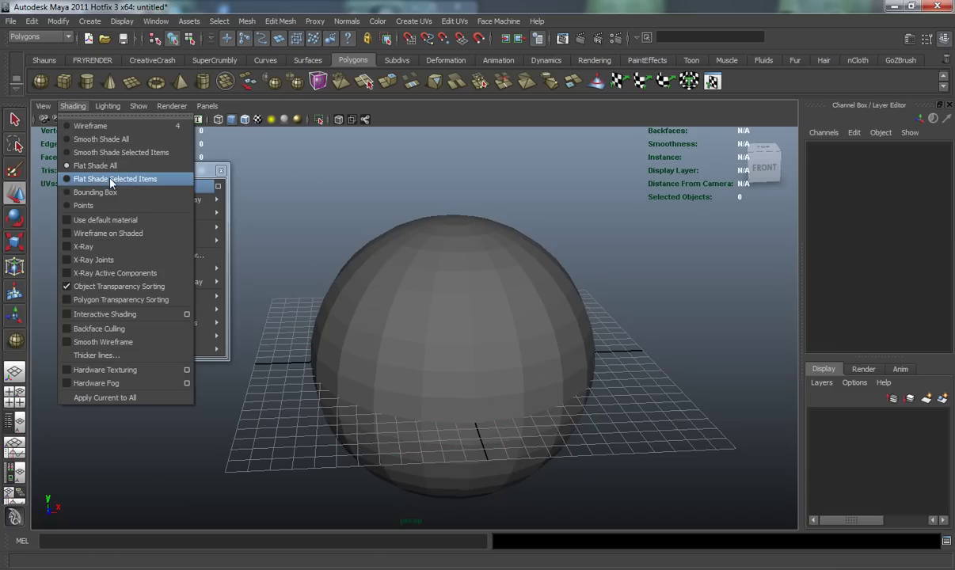
left_click(111, 180)
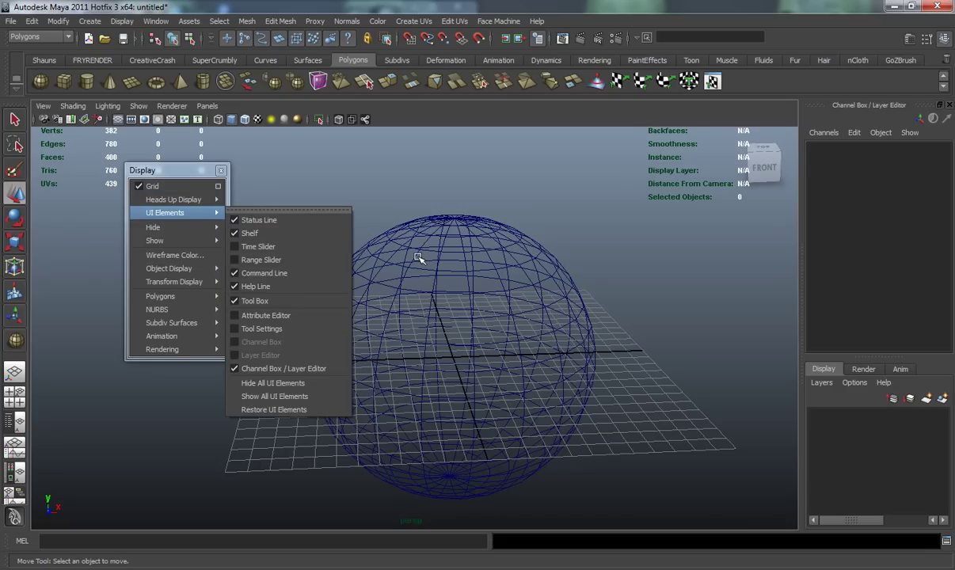
left_click(72, 107)
left_click(95, 193)
mouse_move(432, 273)
left_mouse_down("alt")
mouse_move(482, 288)
mouse_move(495, 247)
mouse_move(465, 258)
left_mouse_up("alt")
right_click_drag(465, 258, 449, 278, "alt")
left_click_drag(450, 278, 431, 280, "alt")
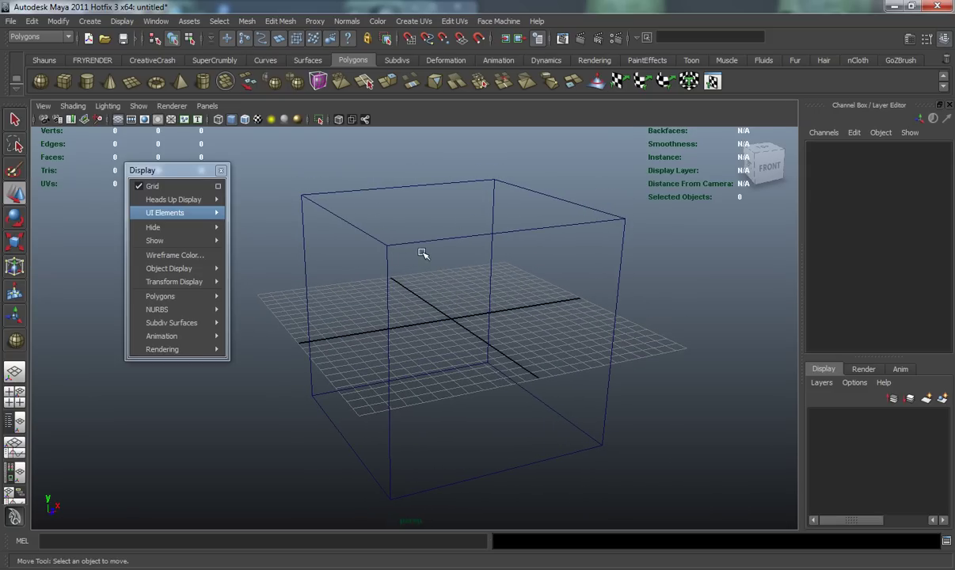
Display the sphere as Points in the perspective view
left_click(73, 106)
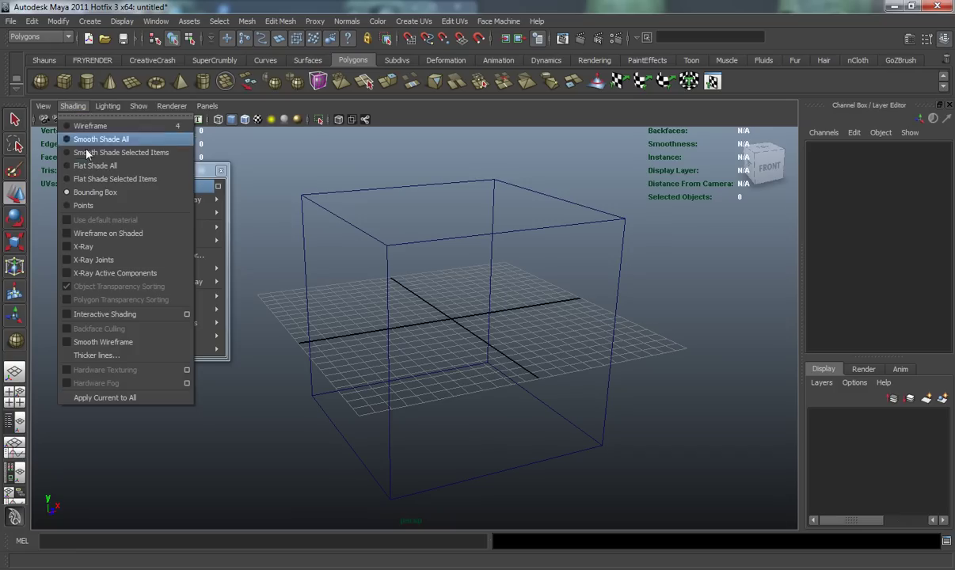
left_click(83, 206)
mouse_move(398, 278)
left_mouse_down("alt")
mouse_move(459, 267)
mouse_move(420, 230)
mouse_move(405, 269)
mouse_move(414, 284)
mouse_move(424, 279)
left_mouse_up("alt")
scroll(415, 284, "up", 4)
middle_click_drag(434, 281, 435, 290, "alt")
left_click_drag(434, 290, 472, 293, "alt")
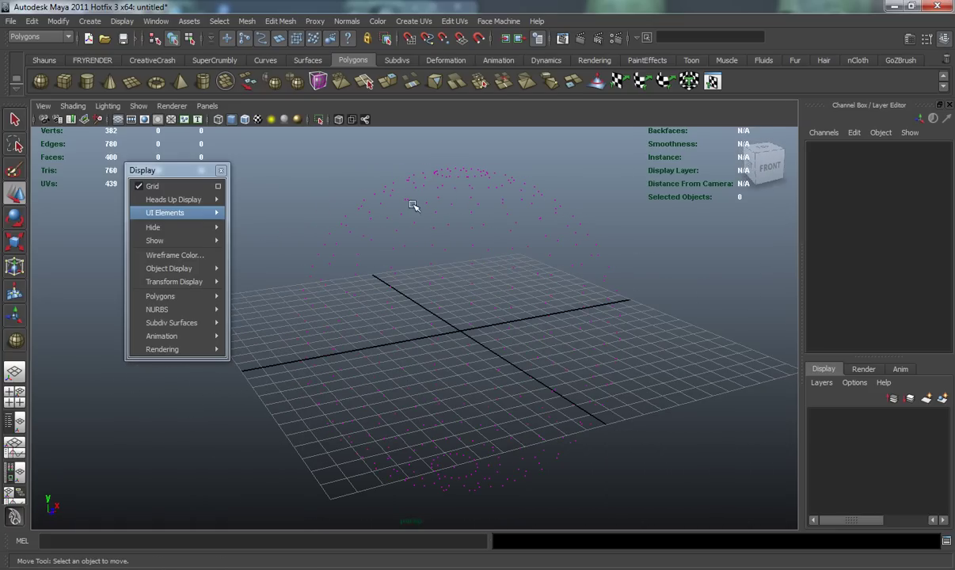
left_click_drag(426, 271, 467, 252, "alt")
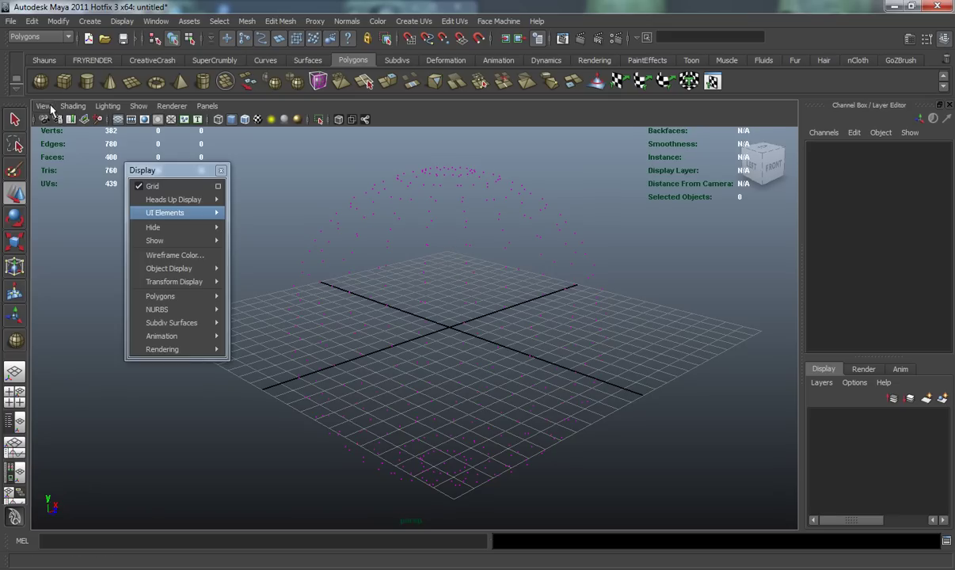
Change the viewport shading from Points to Wireframe, and finish with the sphere smooth-shaded
left_click(73, 106)
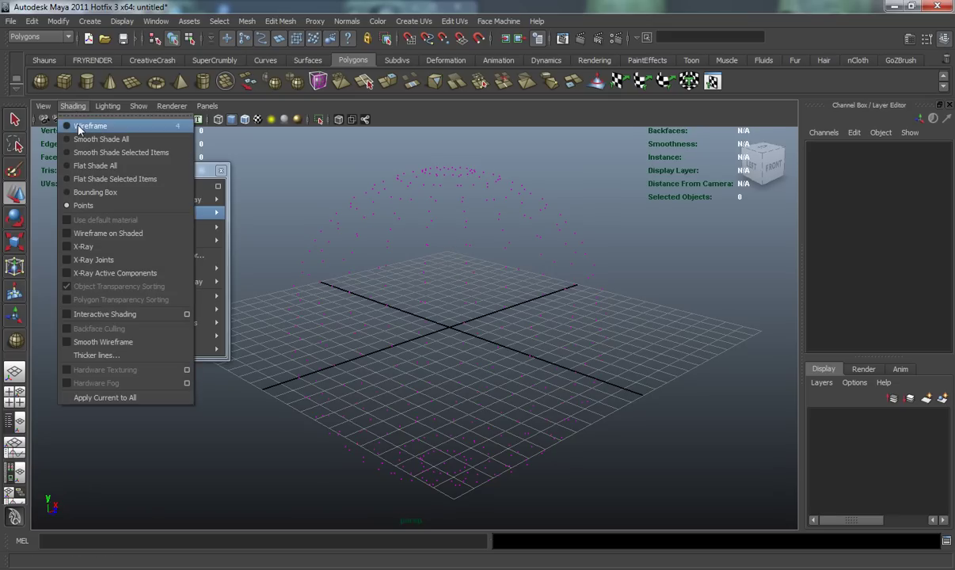
left_click(80, 126)
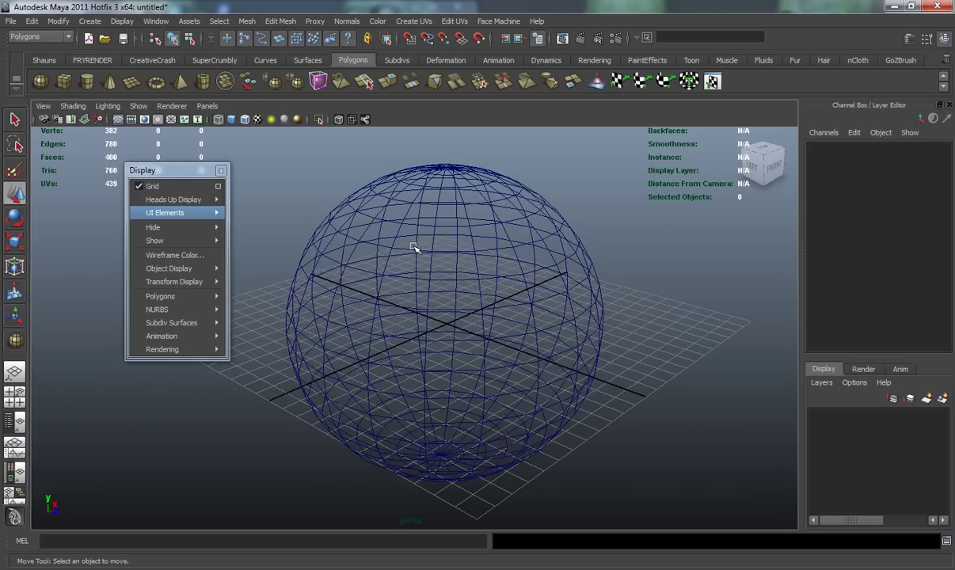
key("5")
left_click_drag(367, 252, 353, 229, "alt")
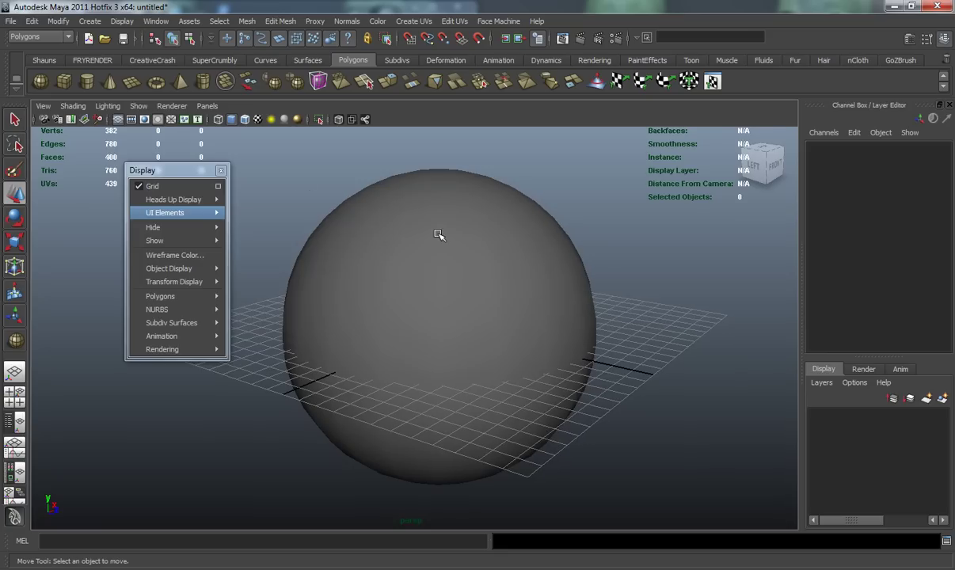
Cycle the sphere's display through Wireframe on Shaded, Wireframe and Smooth Shade All
left_click(243, 120)
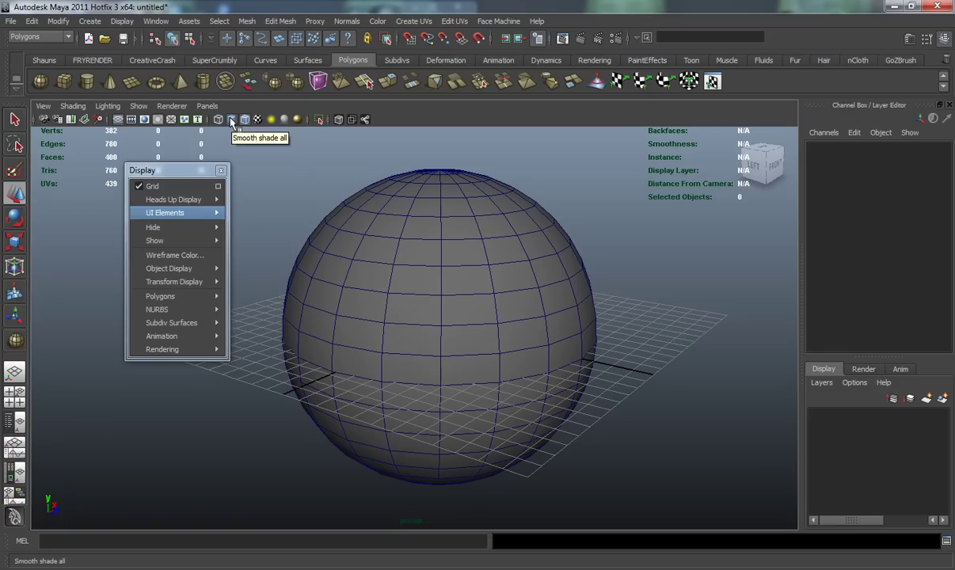
left_click(218, 119)
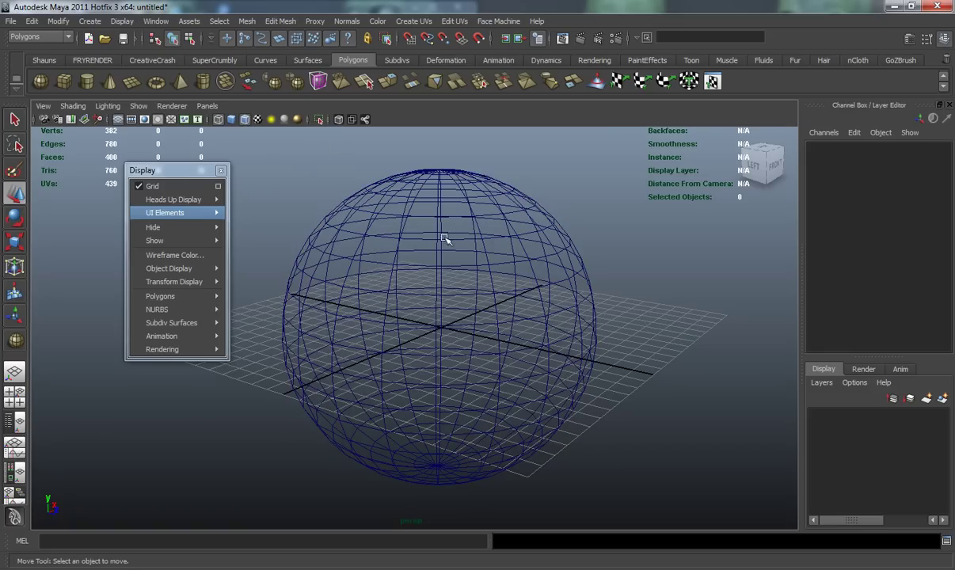
left_click(231, 119)
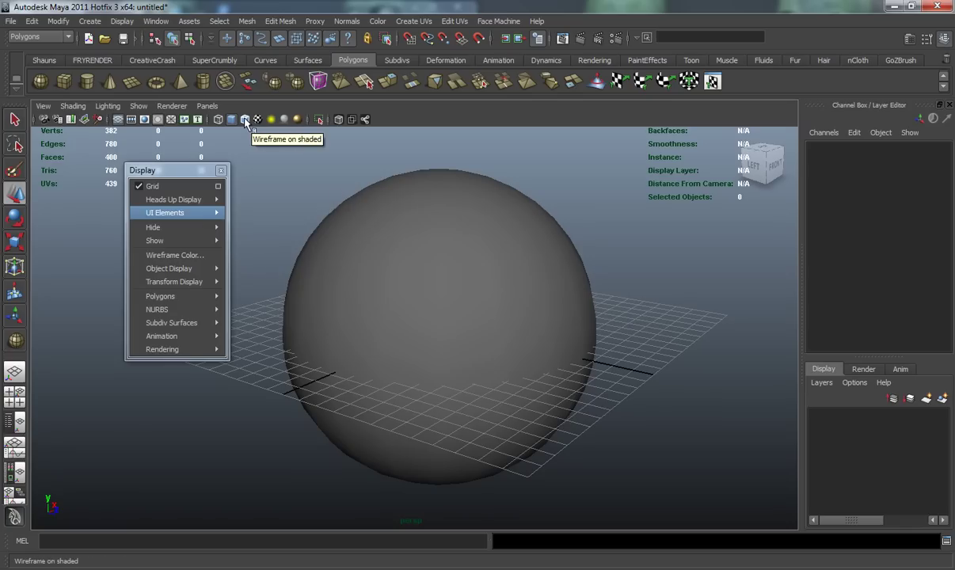
Overlay the polygon edges on the smooth-shaded sphere with Wireframe on Shaded
left_click(245, 120)
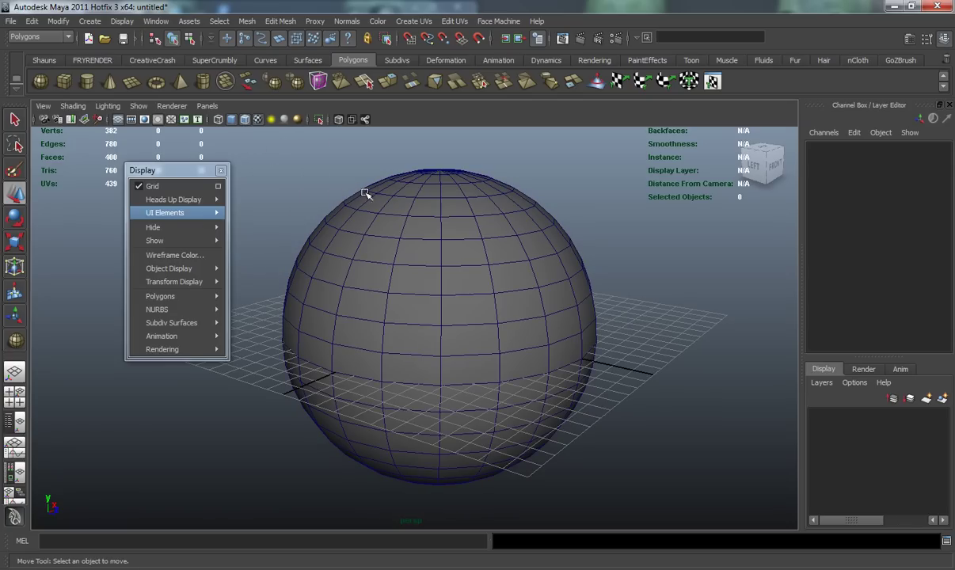
left_click_drag(381, 196, 383, 201, "alt")
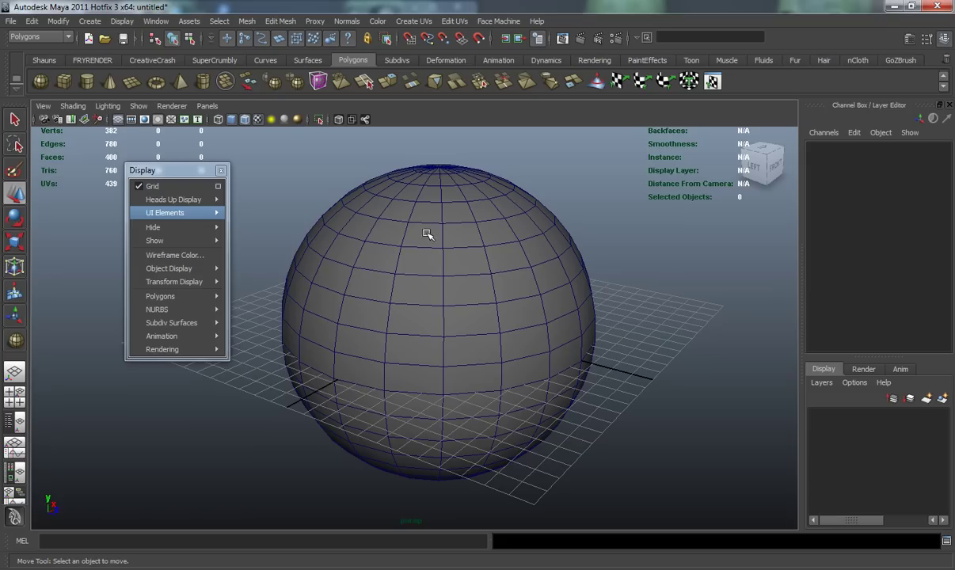
left_click_drag(396, 238, 401, 235, "alt")
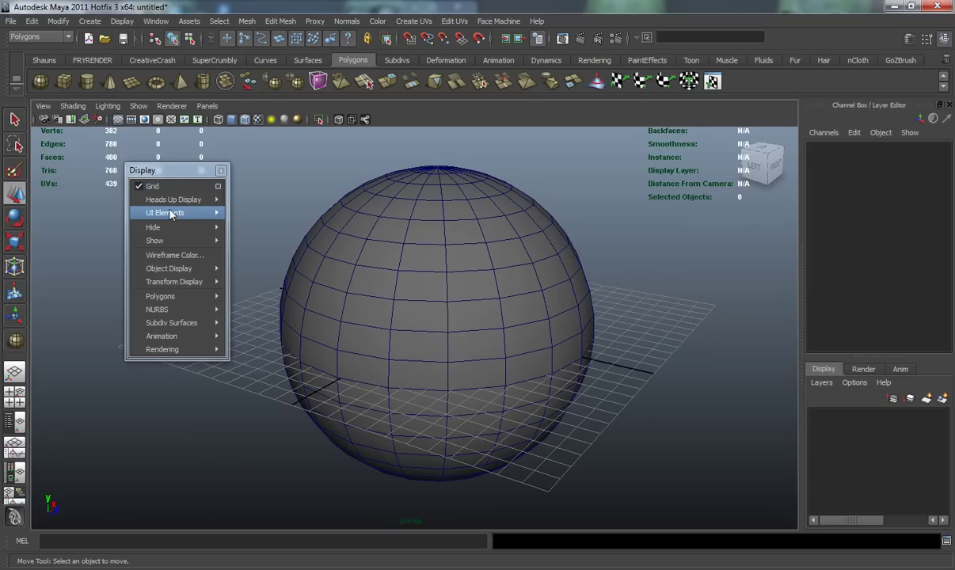
Move the floating Display window away from the sphere, and toggle the grid off and back on
left_click_drag(162, 169, 141, 163)
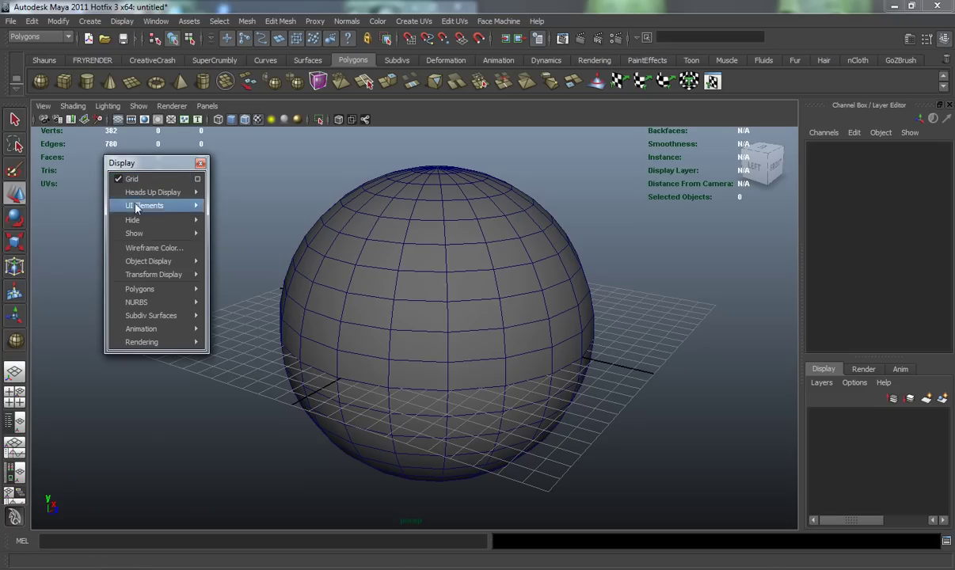
left_click(117, 179)
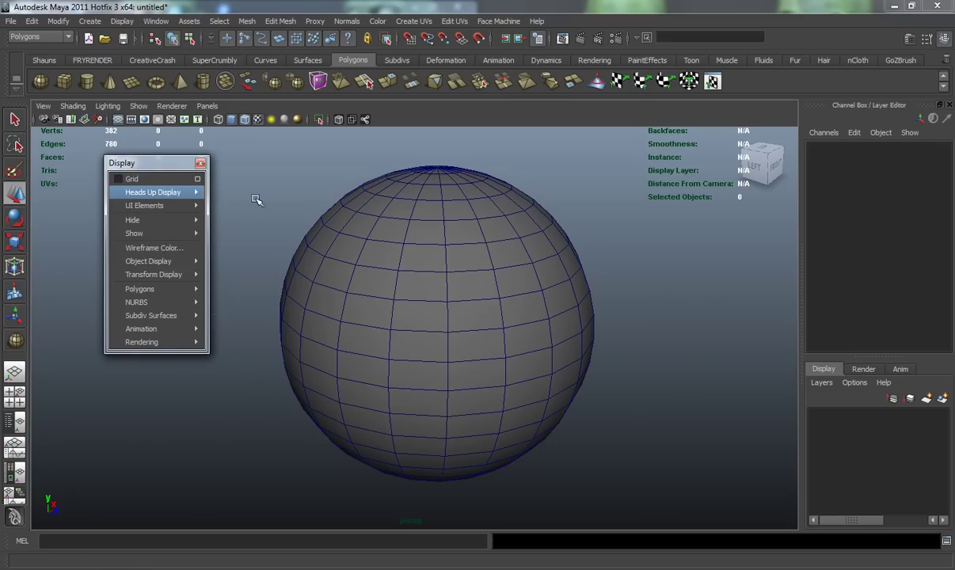
left_click(117, 178)
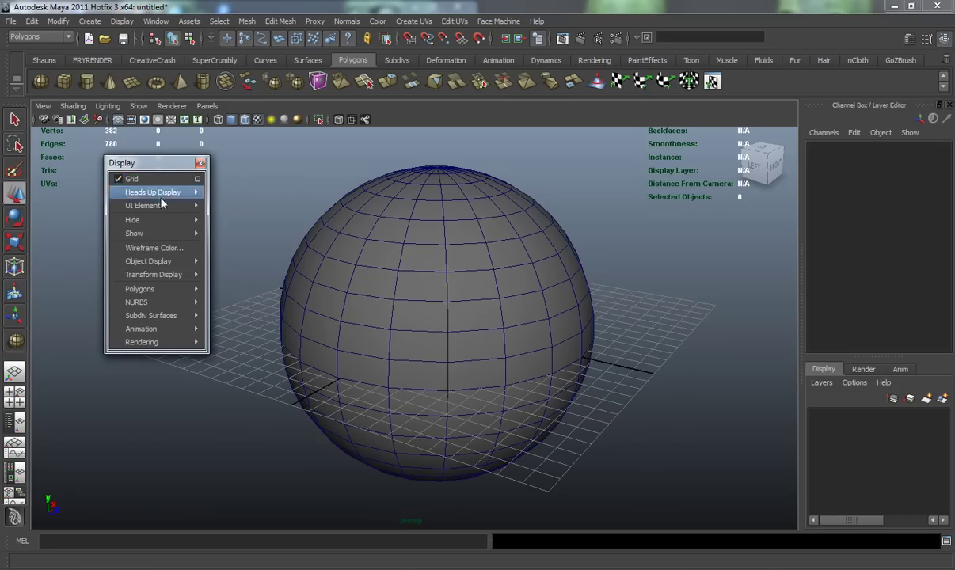
Open the Grid options and enlarge their window to examine all size, color and display settings
left_click(198, 179)
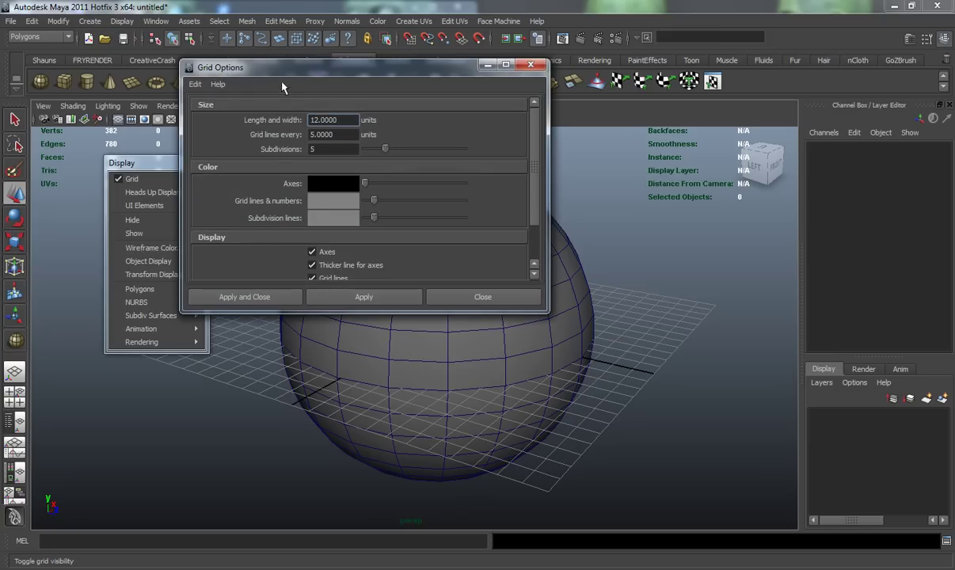
mouse_move(147, 205)
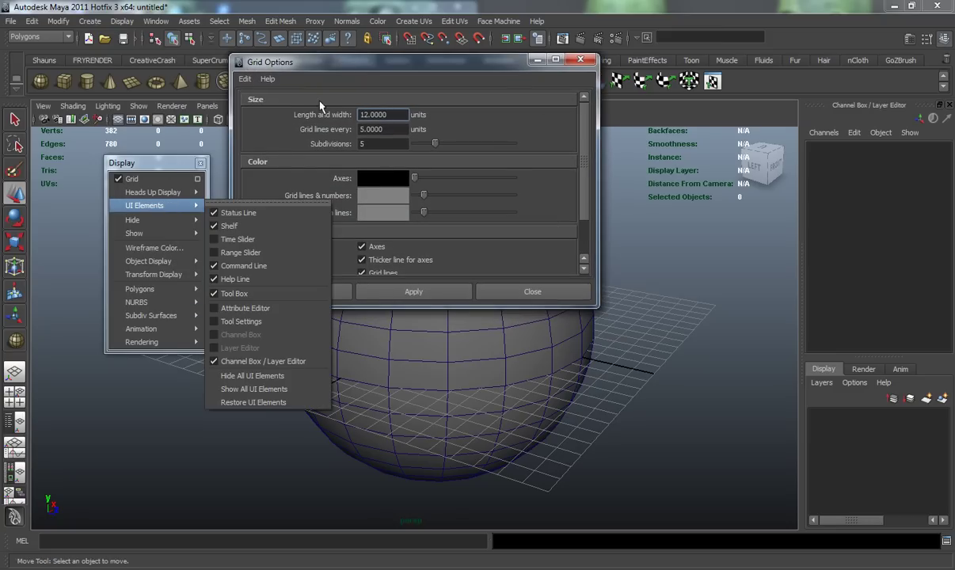
left_click_drag(584, 176, 590, 207)
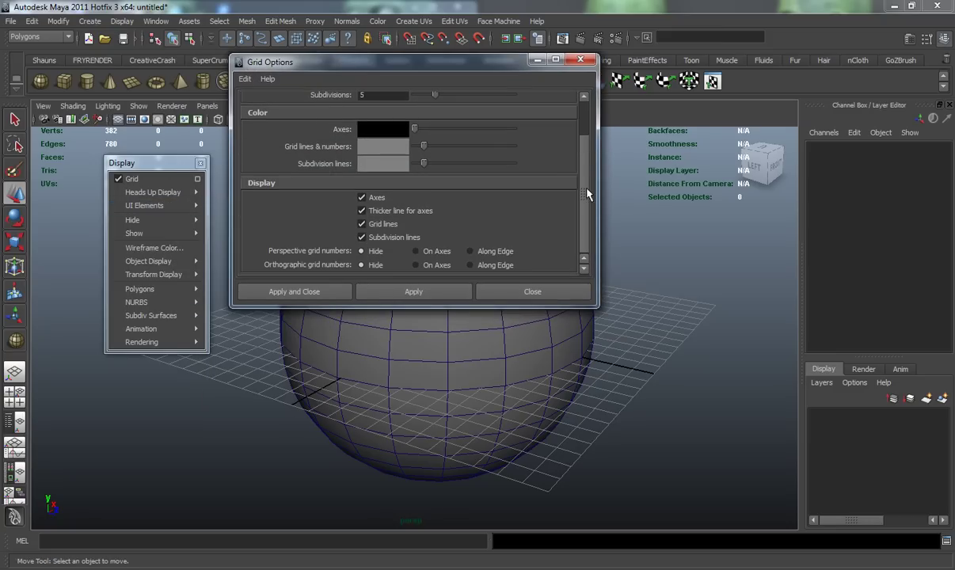
scroll(402, 167, "up", 2)
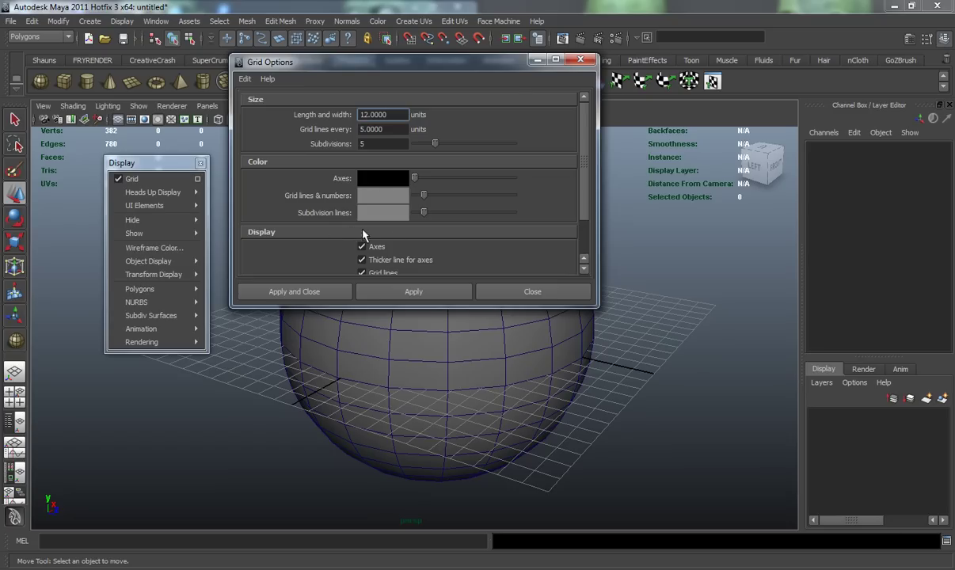
scroll(431, 164, "down", 2)
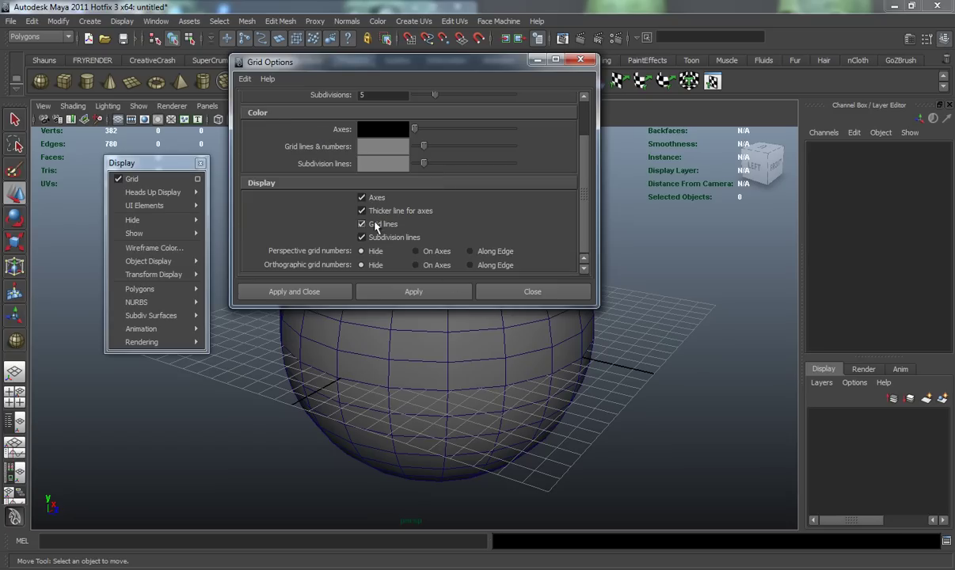
scroll(417, 182, "up", 2)
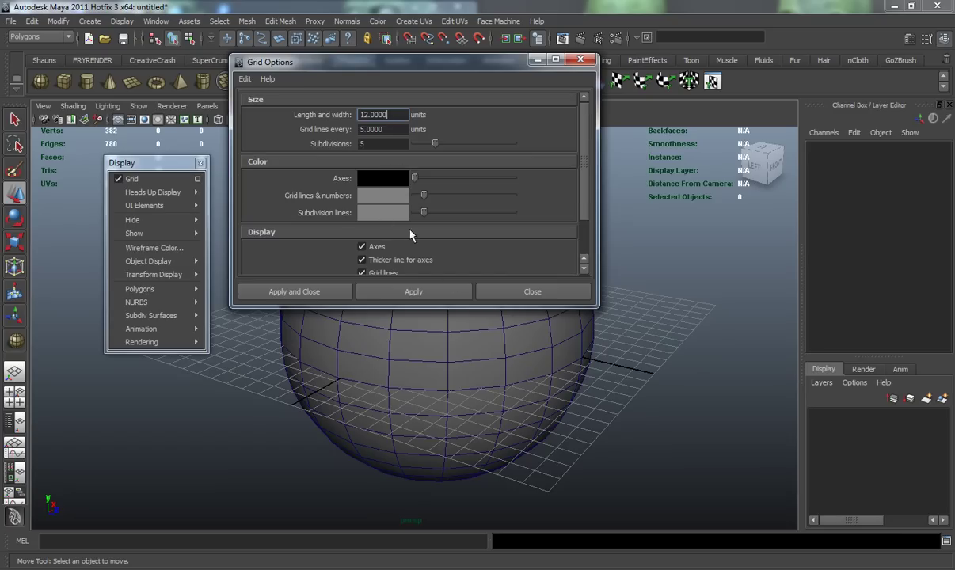
left_click_drag(391, 305, 391, 409)
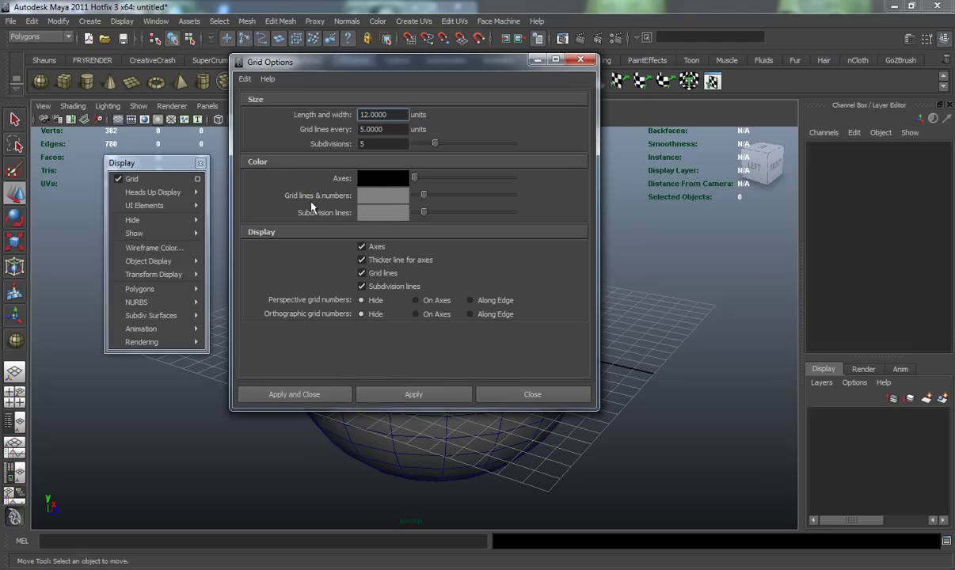
Try light blue for the grid lines and numbers and a different subdivision line color, closing Grid Options without applying
left_click_drag(424, 194, 489, 197)
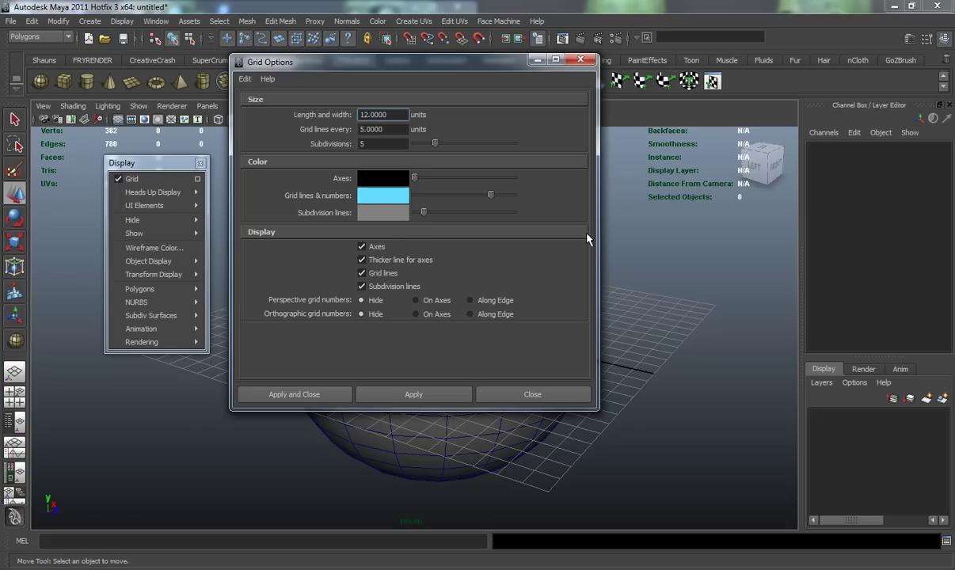
left_click_drag(424, 213, 478, 214)
left_click(532, 394)
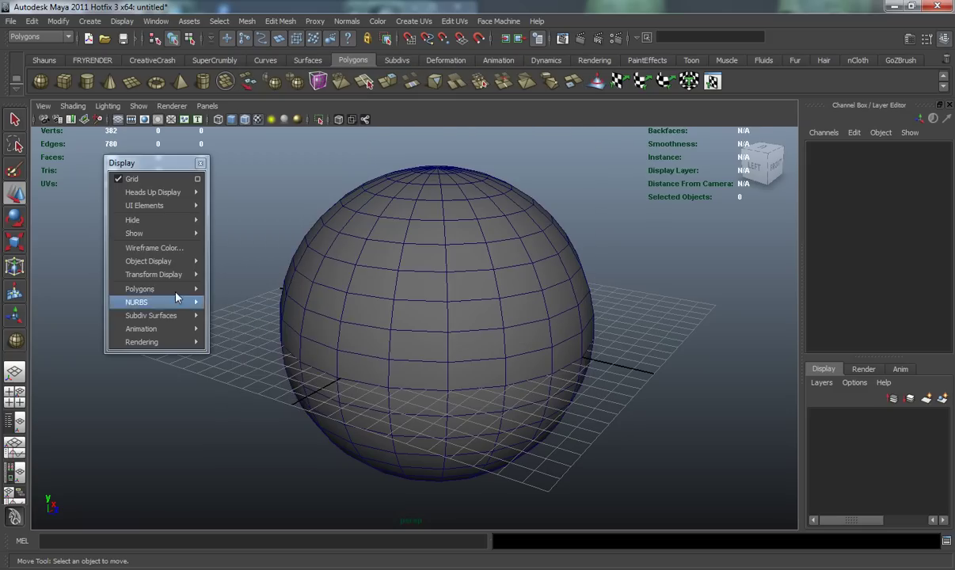
Hide the Status Line through the UI Elements display options and show it again
mouse_move(146, 208)
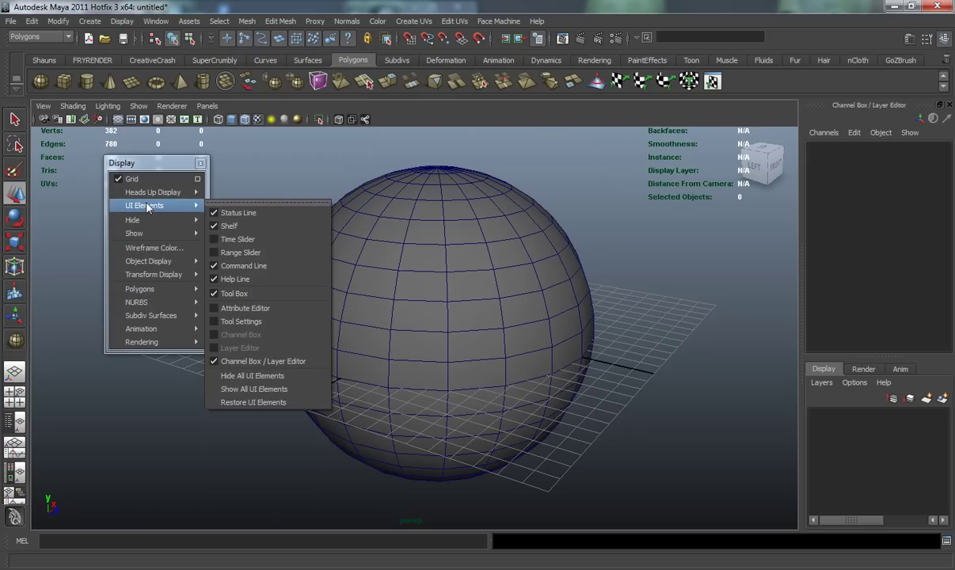
left_click(235, 214)
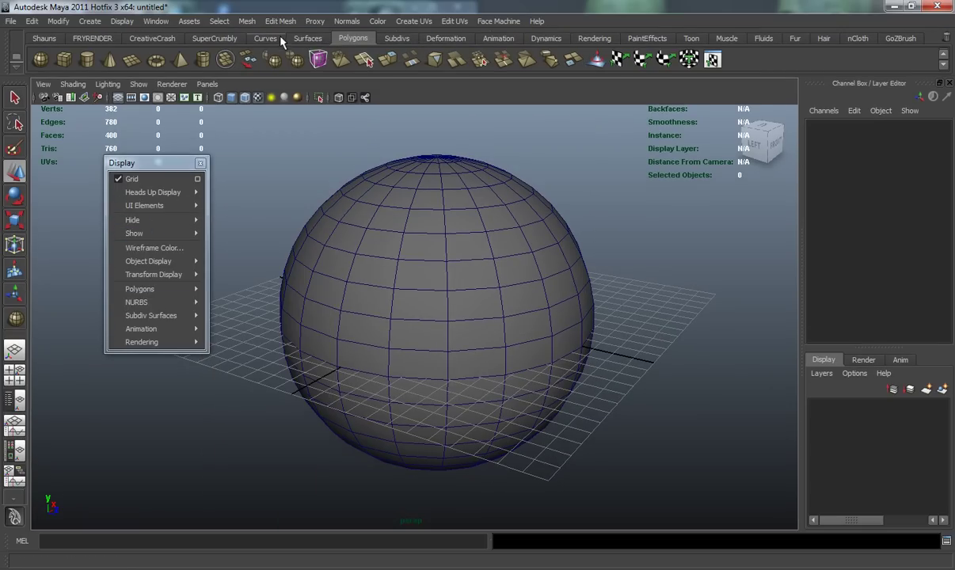
mouse_move(176, 205)
left_click(222, 208)
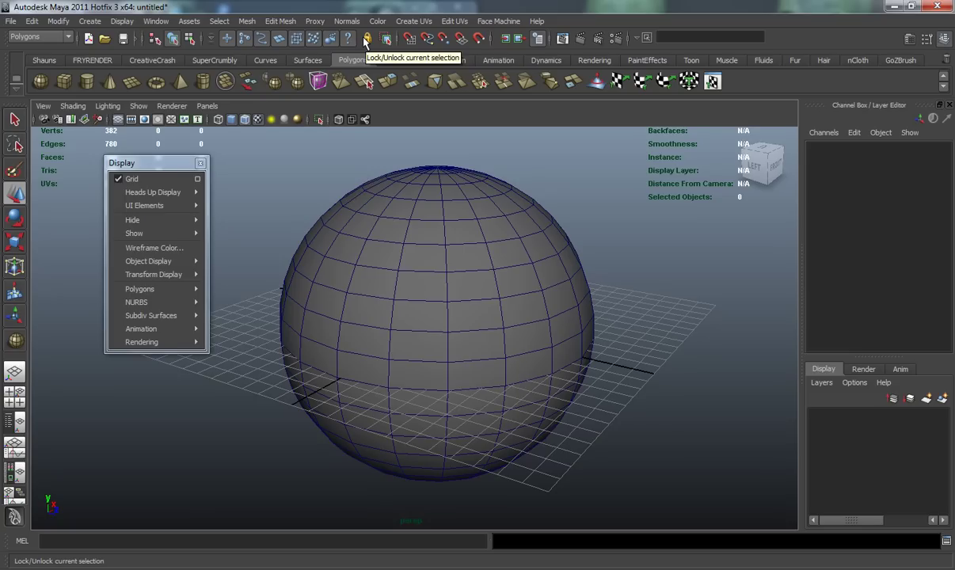
Select the sphere, lock the current selection, and move the sphere freely away from the grid's center
left_click(388, 191)
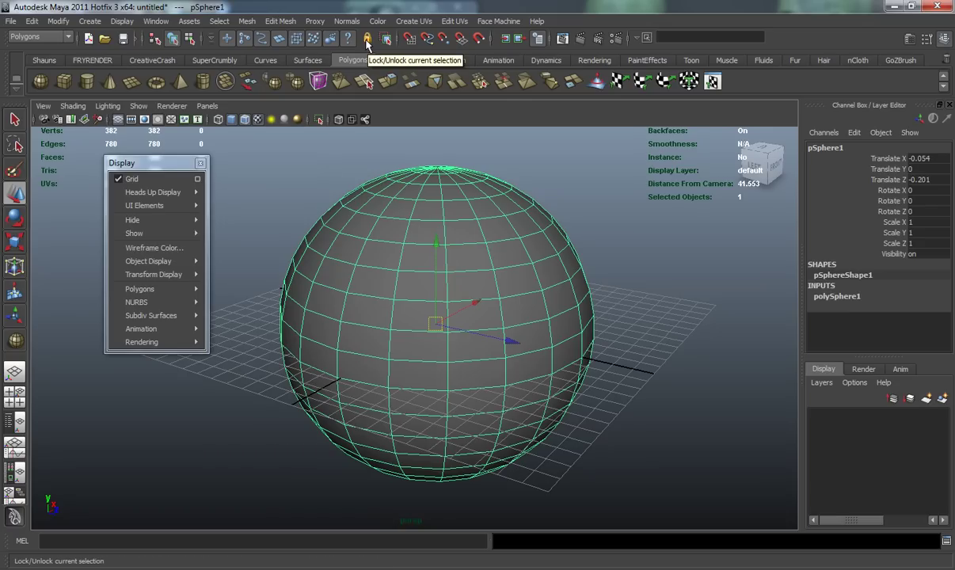
left_click(366, 38)
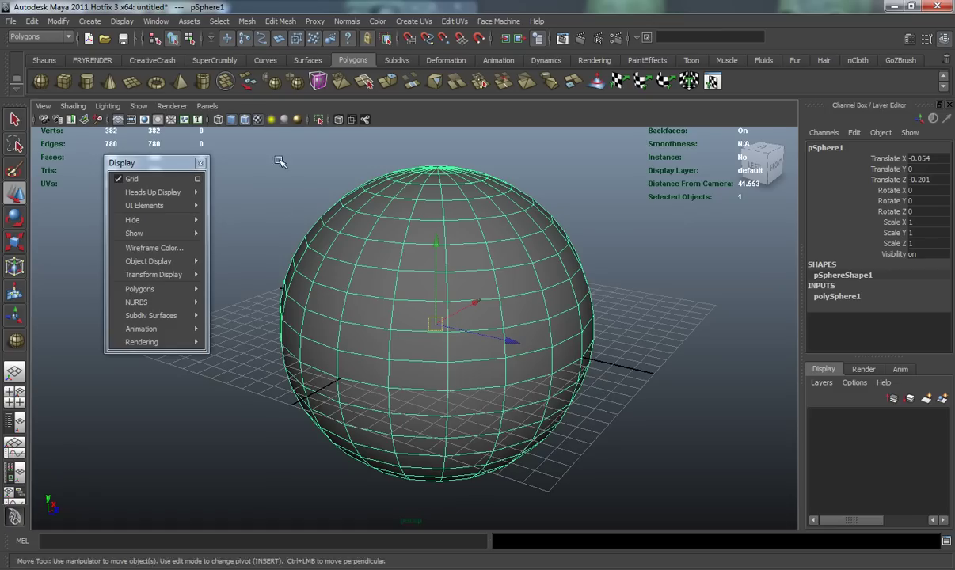
middle_click_drag(277, 170, 336, 169)
middle_click_drag(430, 287, 652, 237)
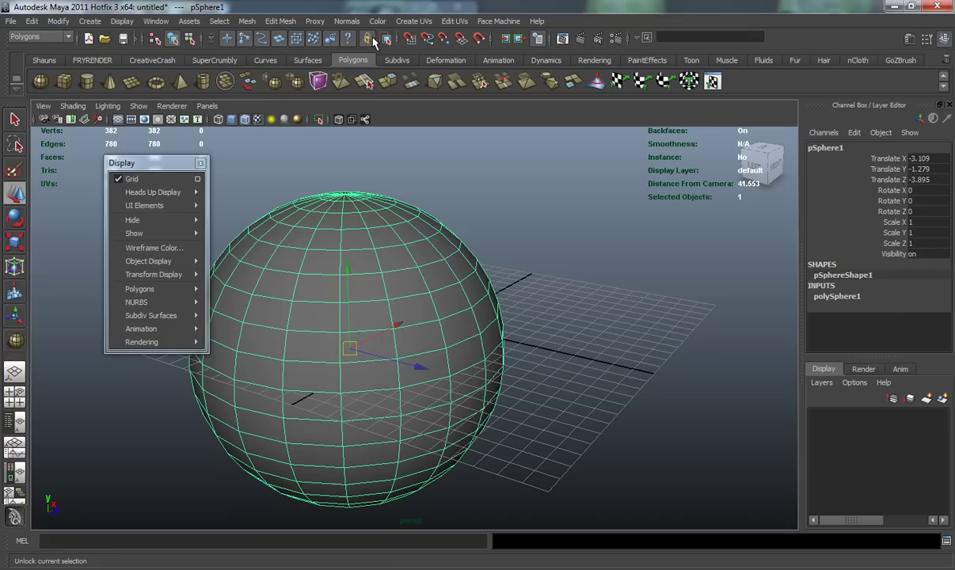
Unlock the selection, reset the sphere's Translate X, Y and Z to 0, and deselect it
left_click_drag(893, 159, 919, 181)
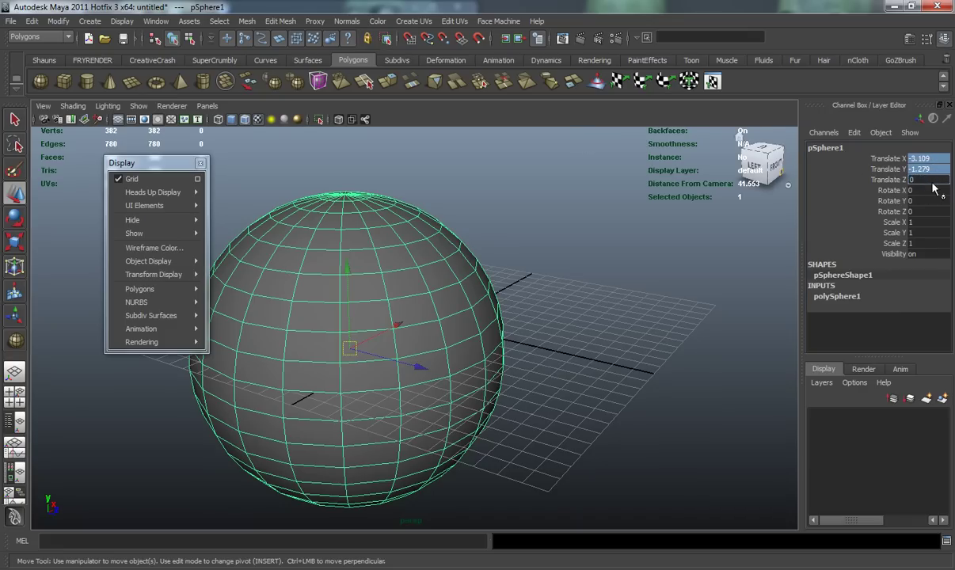
type("0")
key("Return")
left_click(587, 239)
left_click_drag(582, 242, 497, 256, "alt")
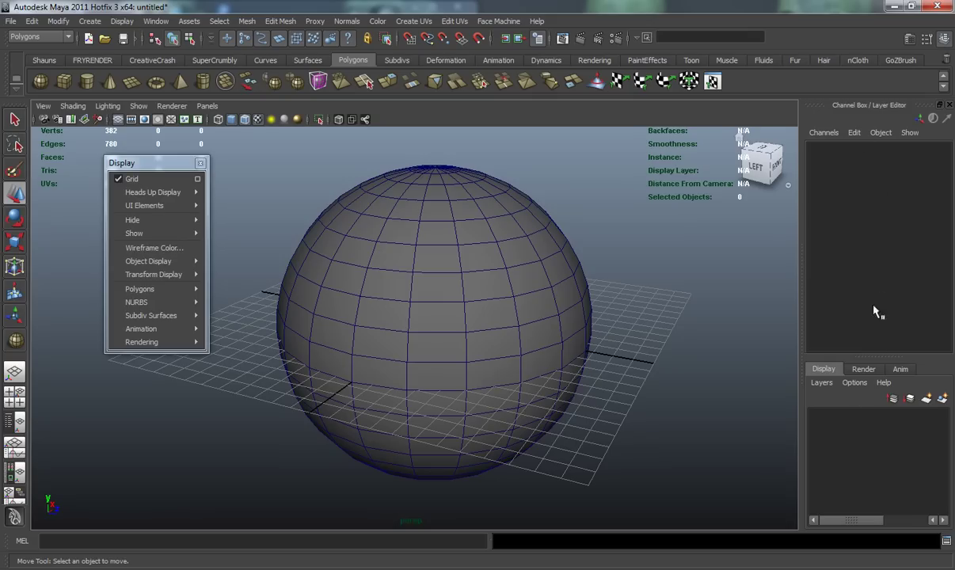
Browse the Hide and Show commands, and try the teal, purple and magenta Wireframe Color swatches without applying any
mouse_move(141, 220)
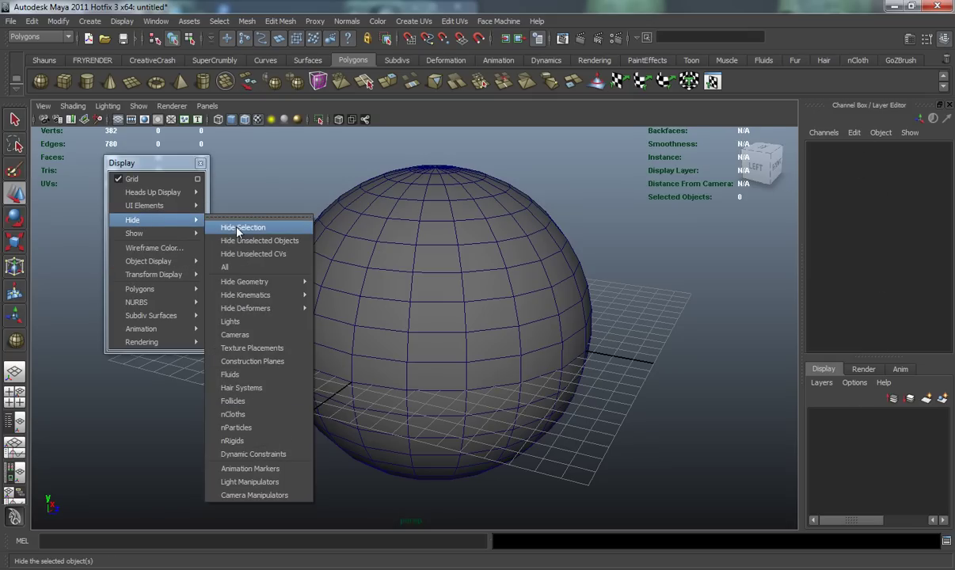
mouse_move(239, 298)
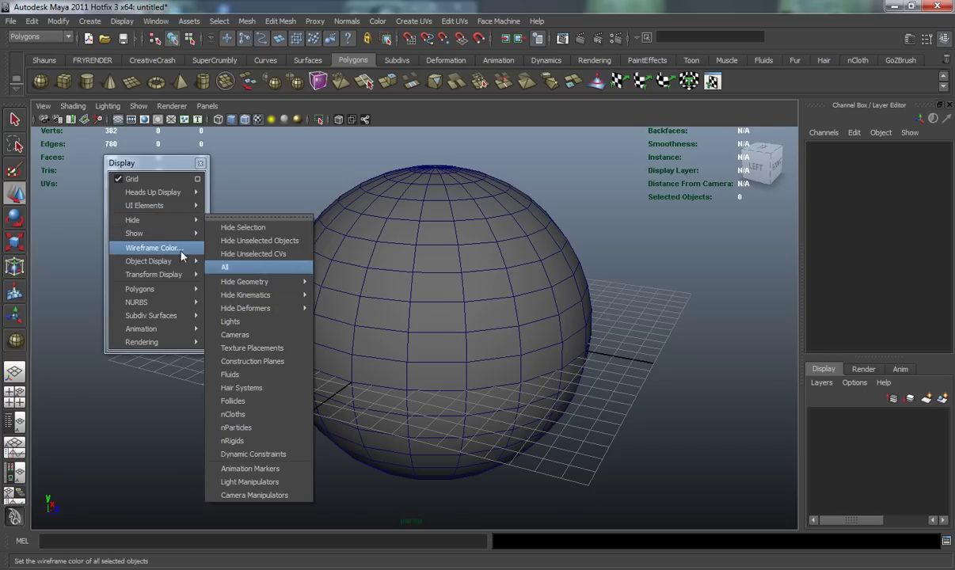
mouse_move(157, 237)
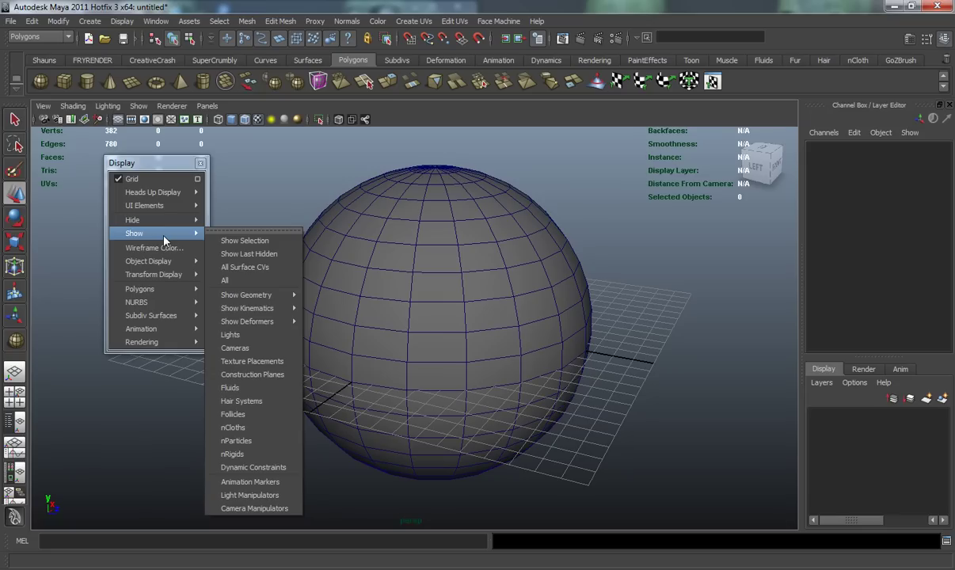
left_click(159, 249)
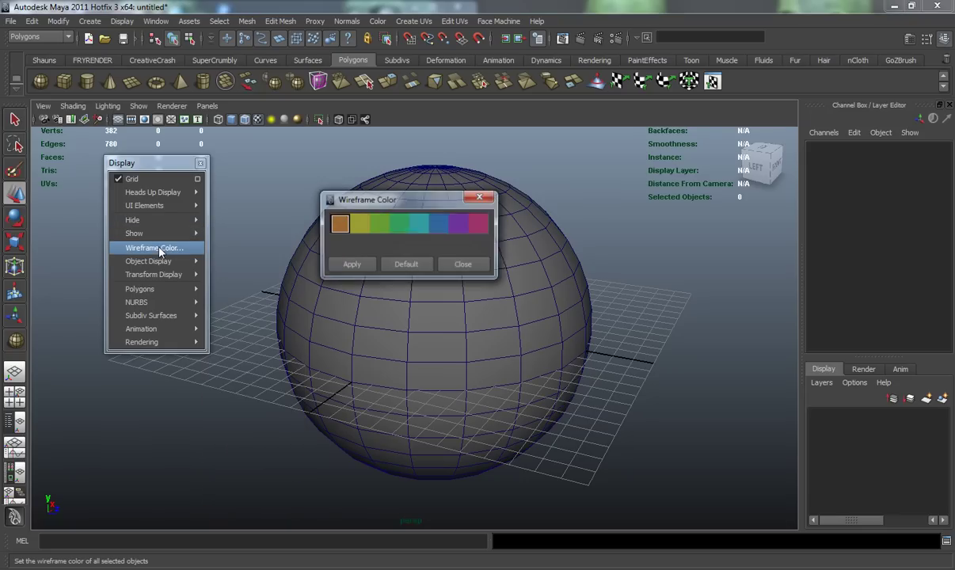
left_click(419, 225)
left_click(460, 225)
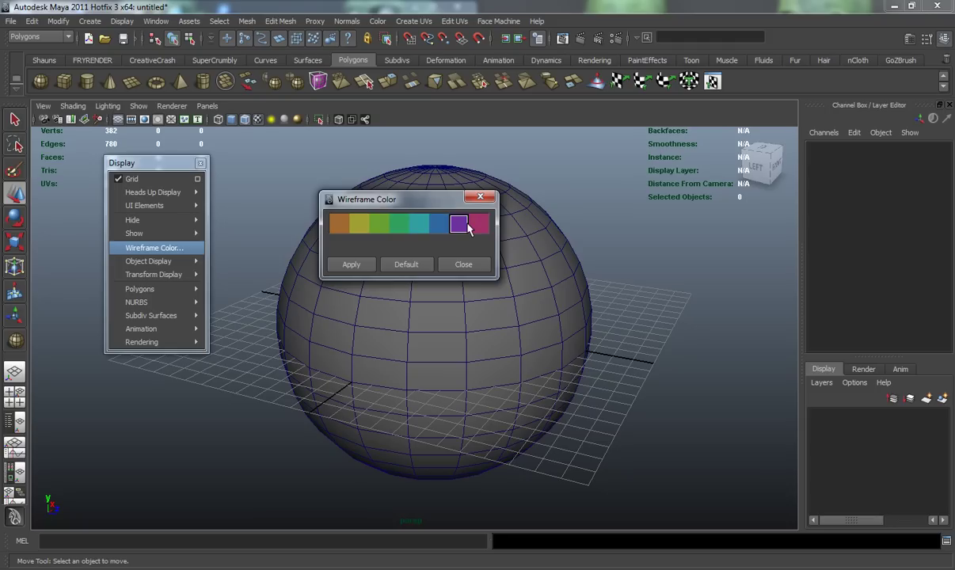
left_click(478, 225)
left_click(463, 264)
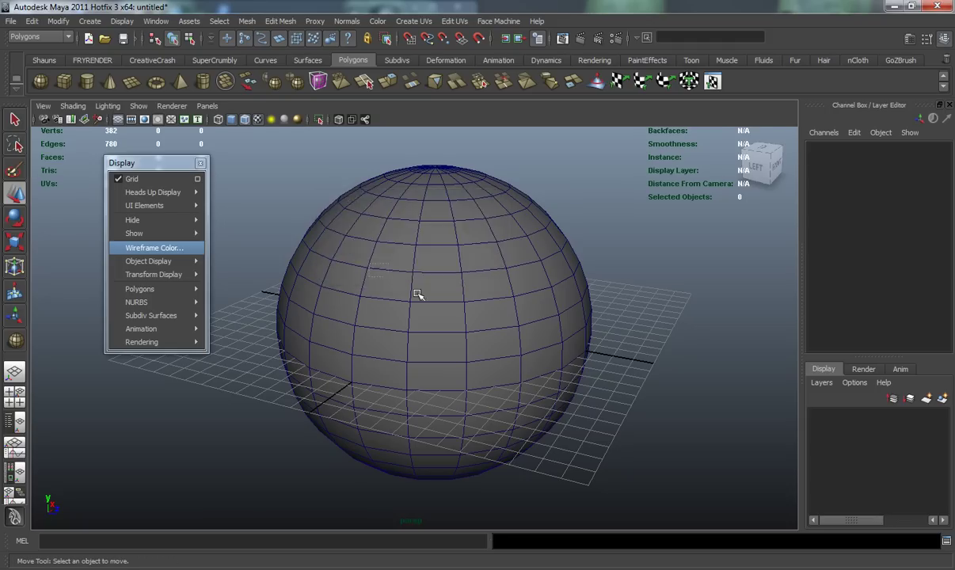
Put the sphere in vertex mode, display it as wireframe, and select and deselect all its vertices
left_click(434, 294)
right_click(342, 295)
left_click(291, 294)
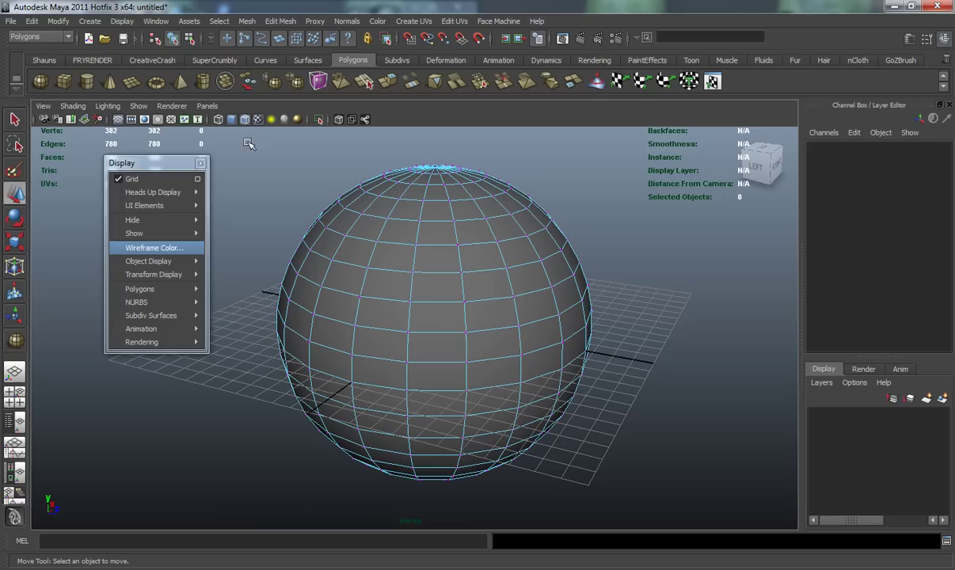
key("4")
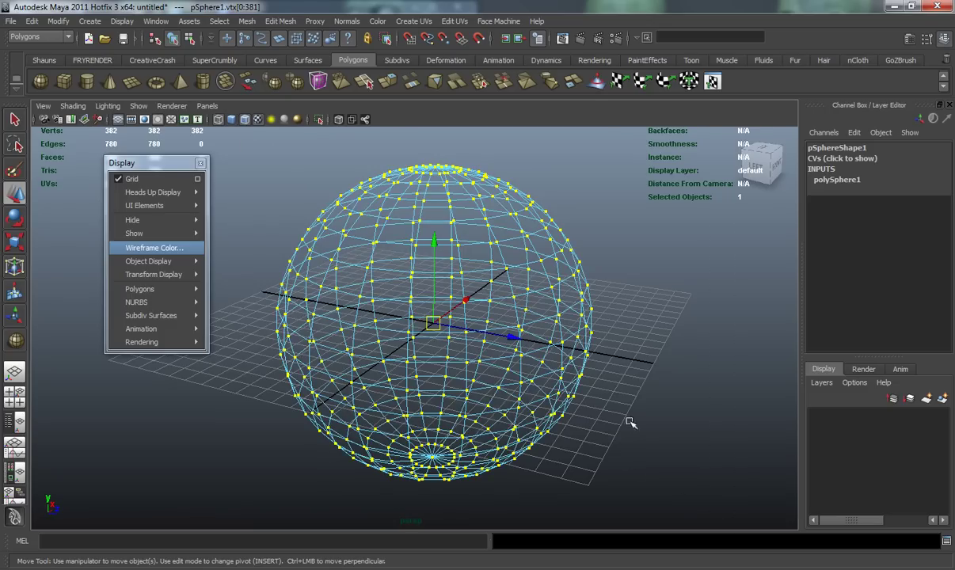
left_click(644, 399)
left_click_drag(578, 418, 521, 409, "alt")
Return the wireframe sphere from vertex mode to object mode
right_click(488, 328)
right_click(502, 312)
right_click_drag(503, 312, 562, 297)
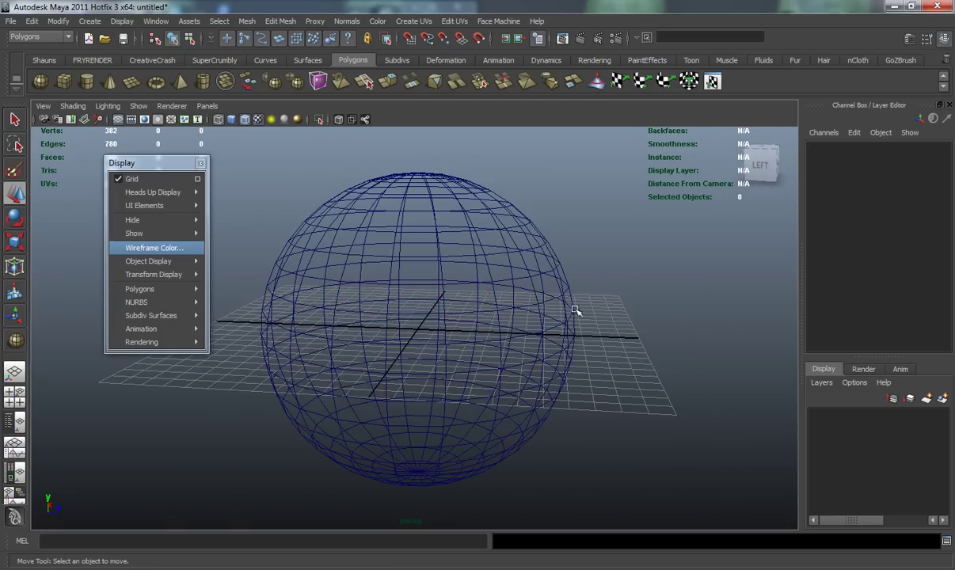
left_click_drag(576, 310, 404, 315, "alt")
Select the sphere and turn it into a Template with the Object Display options
mouse_move(166, 259)
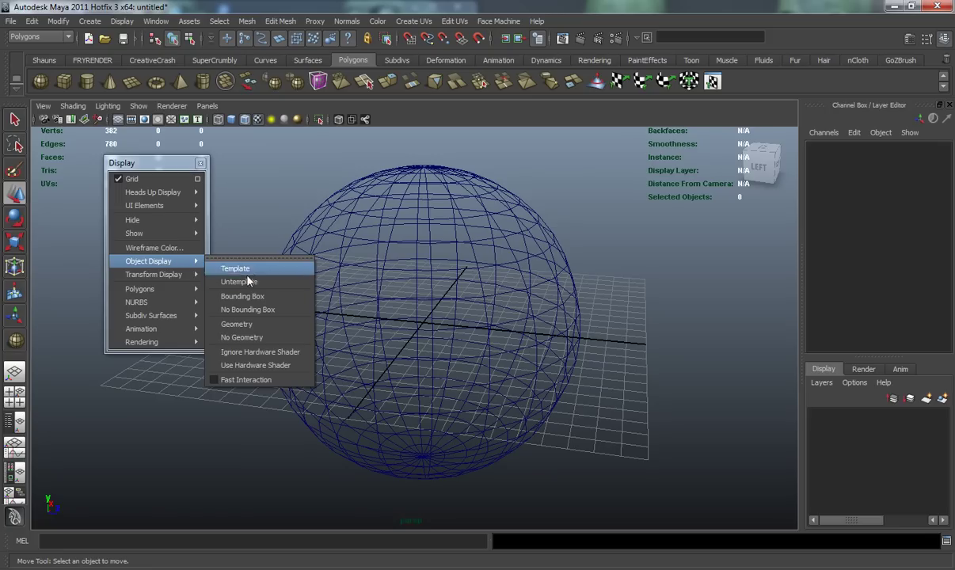
left_click(349, 229)
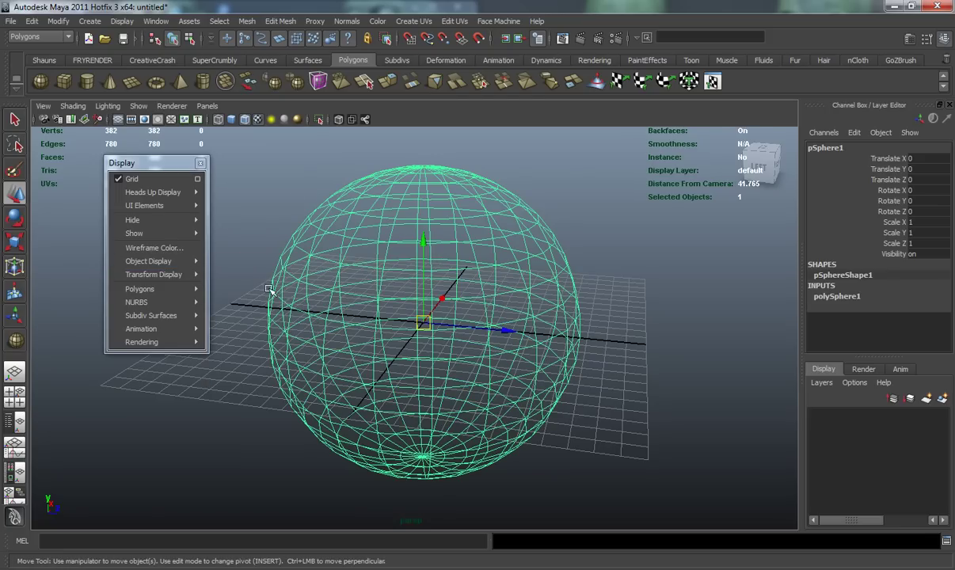
mouse_move(171, 276)
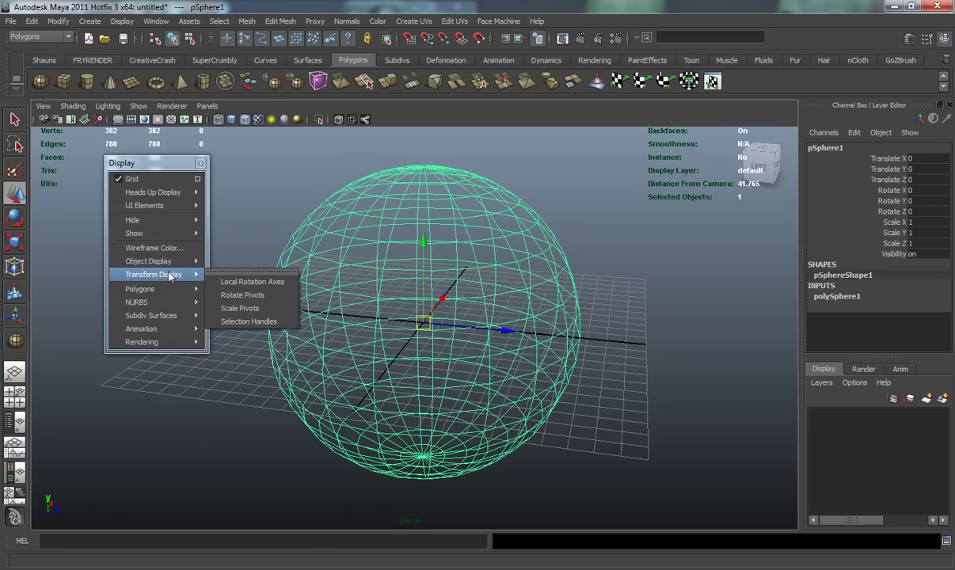
left_click(235, 268)
left_click_drag(238, 238, 351, 330, "alt")
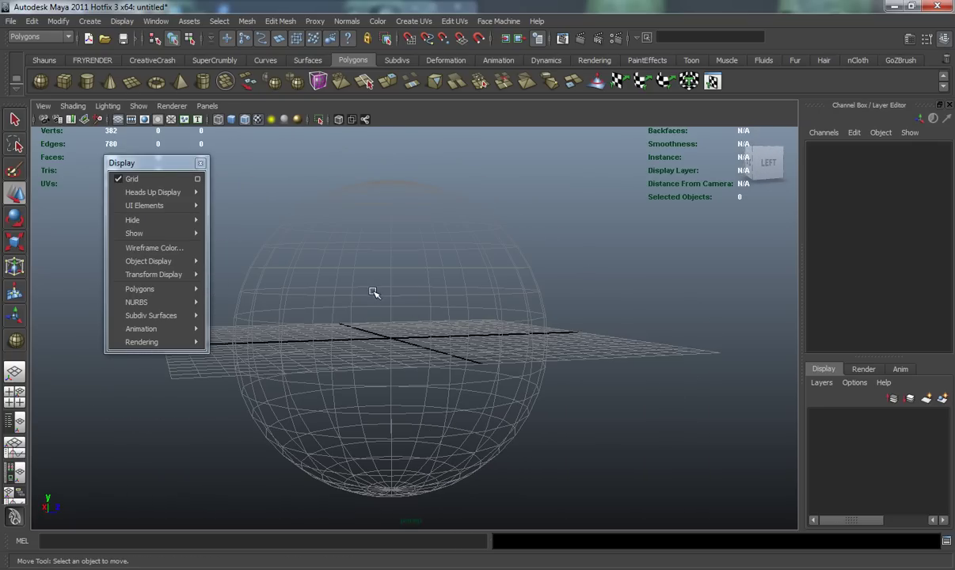
left_click_drag(353, 278, 343, 290, "alt")
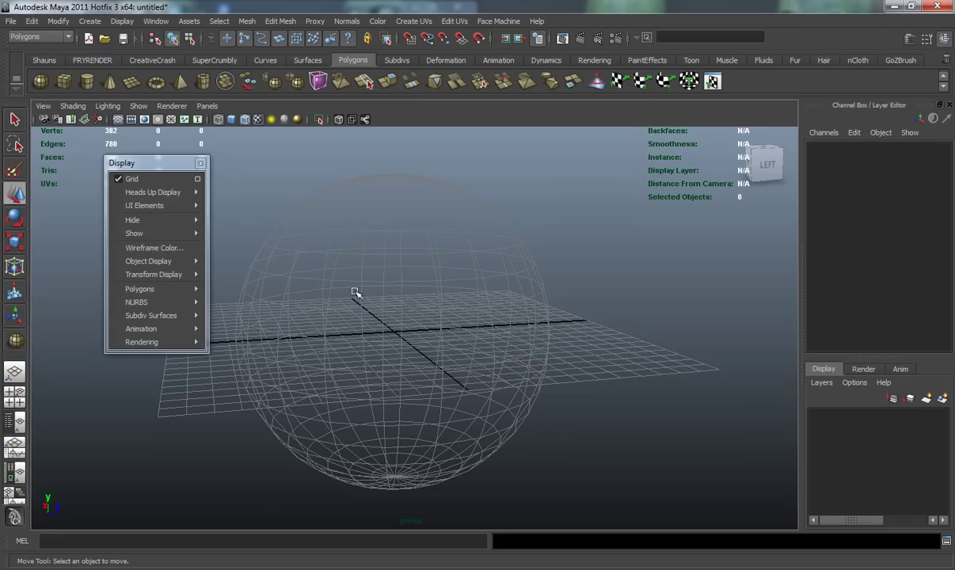
Open the custom Outliner from the Shauns shelf, narrow its window, and select and deselect the templated sphere through it
left_click(44, 61)
left_click(37, 79)
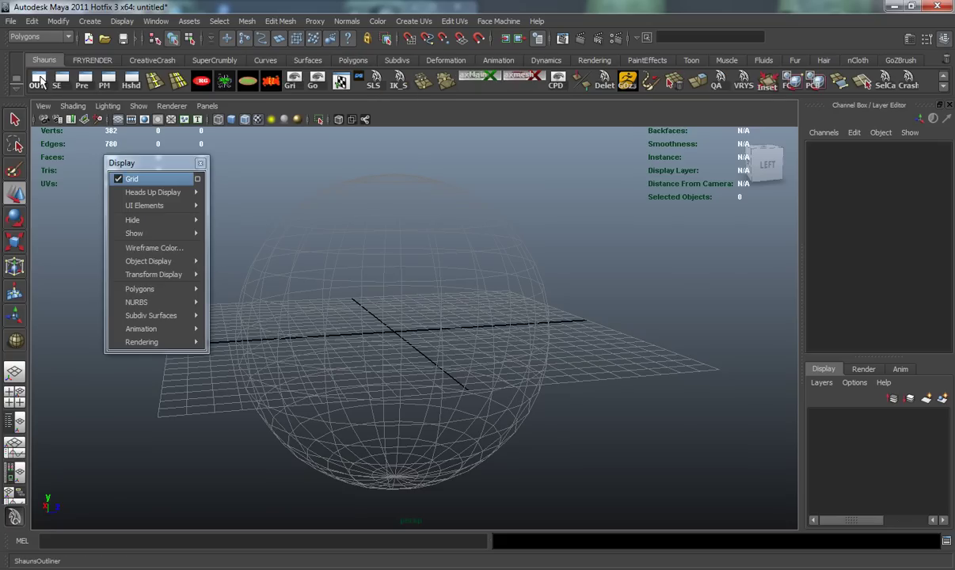
left_click(350, 60)
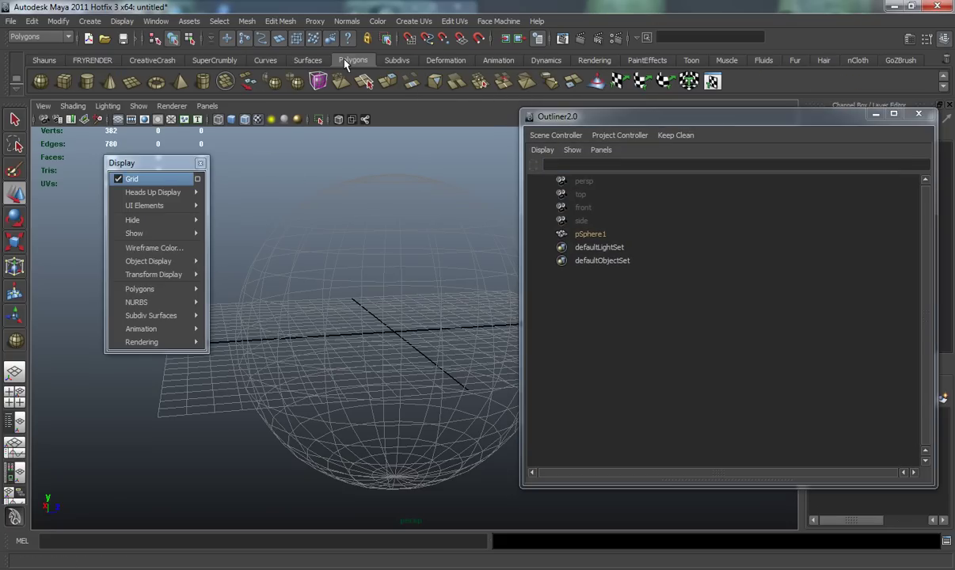
left_click(591, 235)
left_click_drag(935, 250, 728, 252)
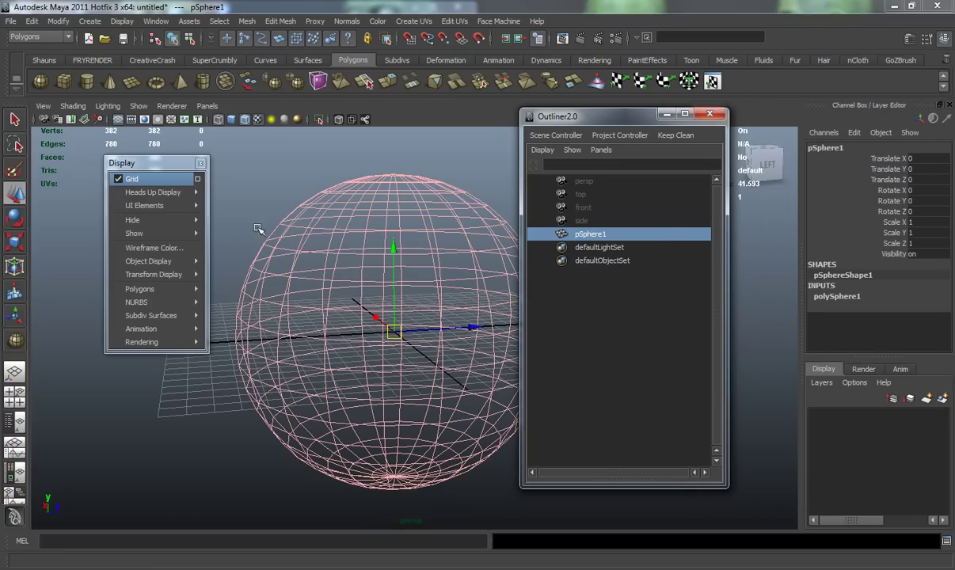
left_click(246, 188)
left_click_drag(348, 261, 358, 244, "alt")
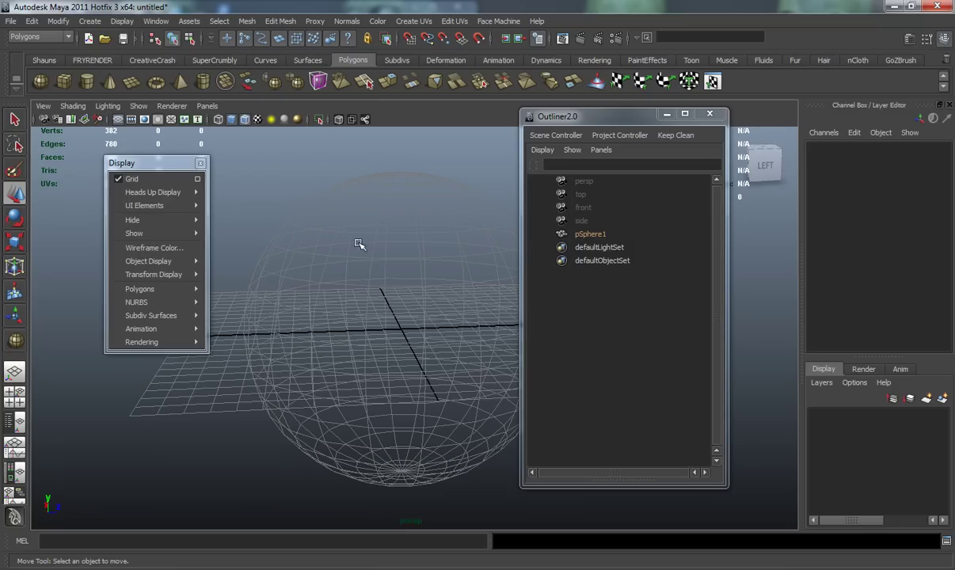
Select pSphere1 in the Outliner, examine its transform, shape and polySphere attributes in the Attribute Editor, and close both windows
left_click(572, 234)
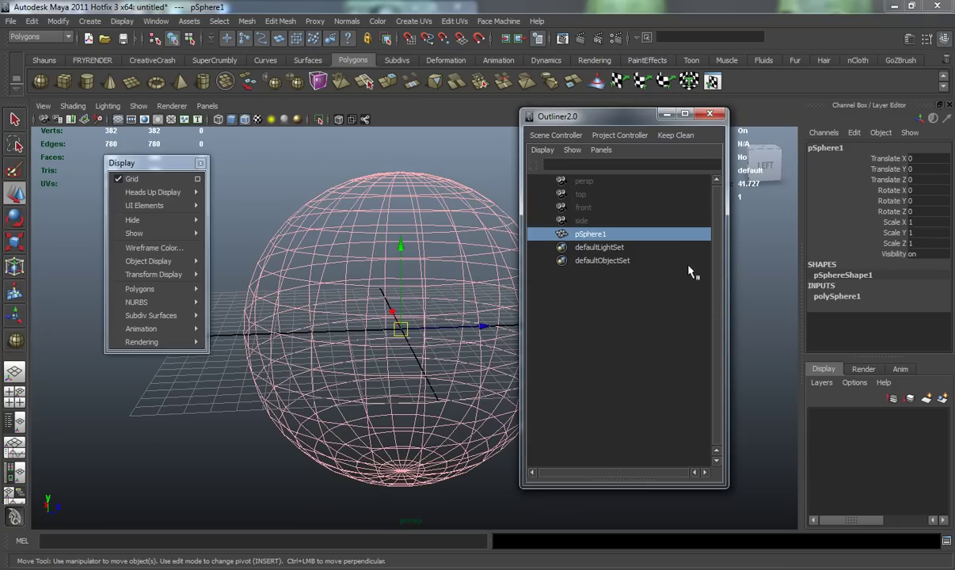
key("ctrl+a")
left_click_drag(628, 114, 506, 125)
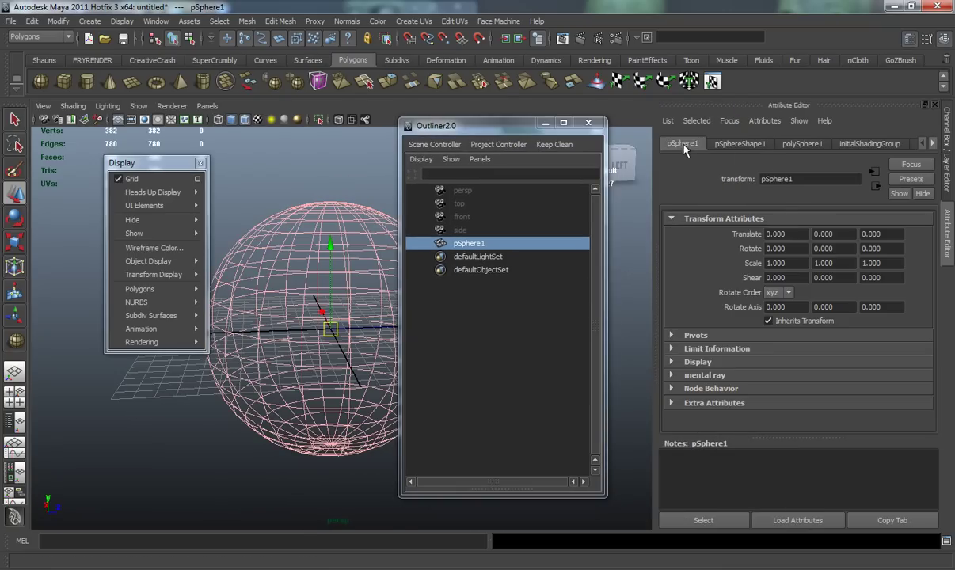
left_click(740, 144)
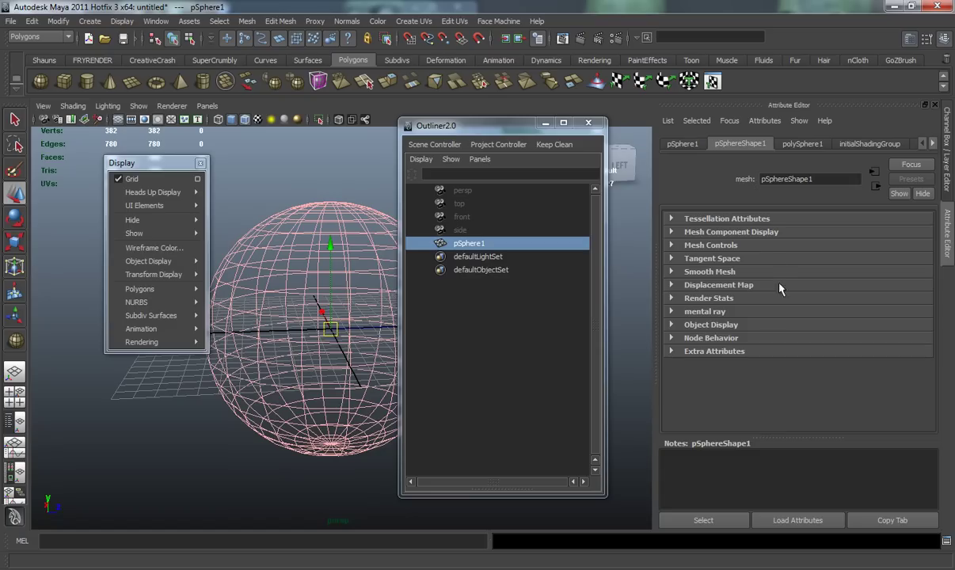
left_click(802, 144)
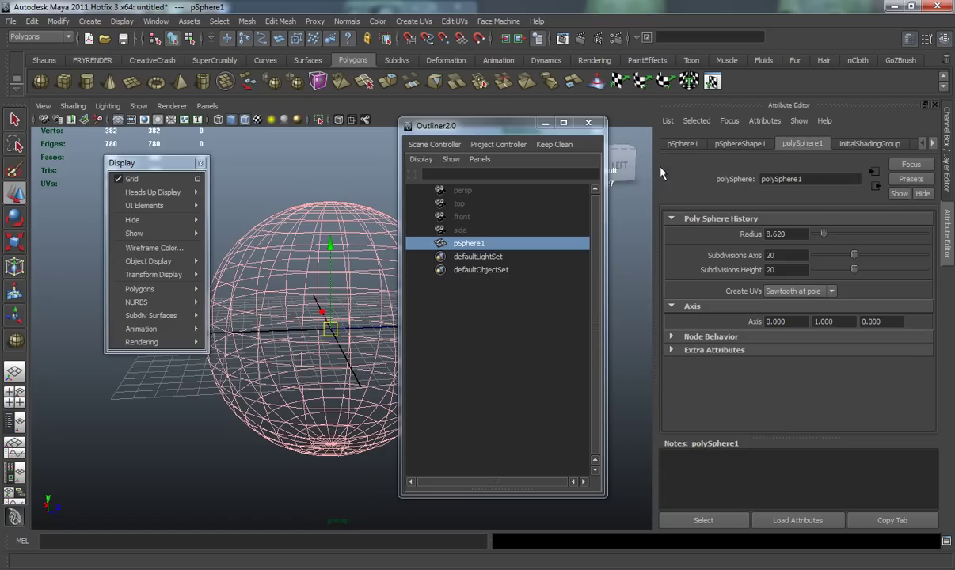
left_click(588, 122)
left_click(935, 104)
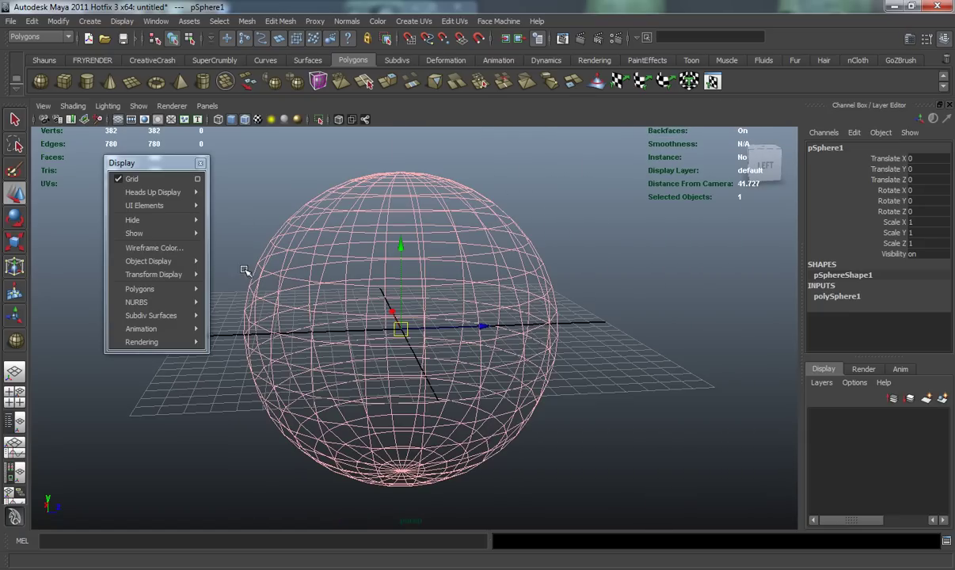
Review the Transform Display, Animation and Rendering display options, close the floating Display window, and deselect the sphere
mouse_move(149, 273)
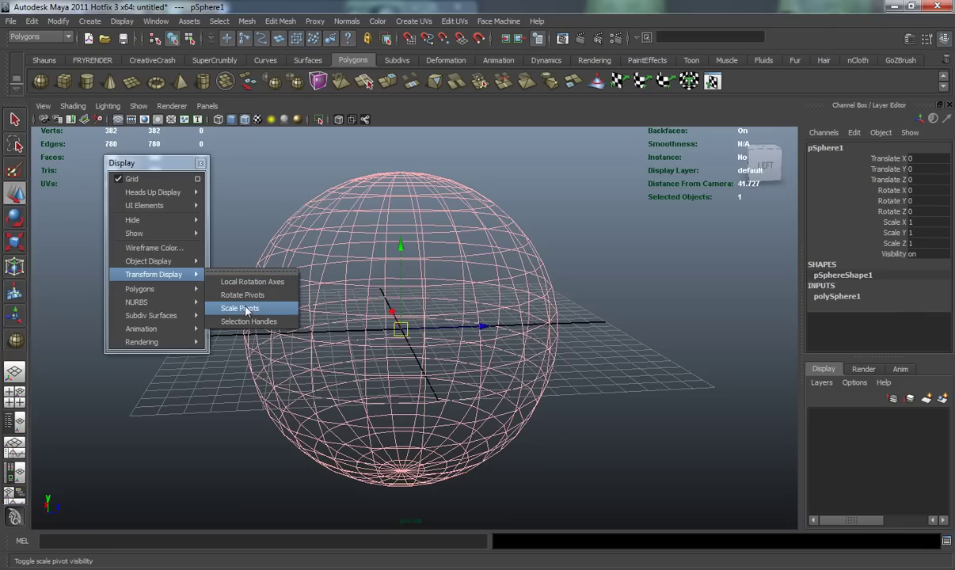
mouse_move(156, 303)
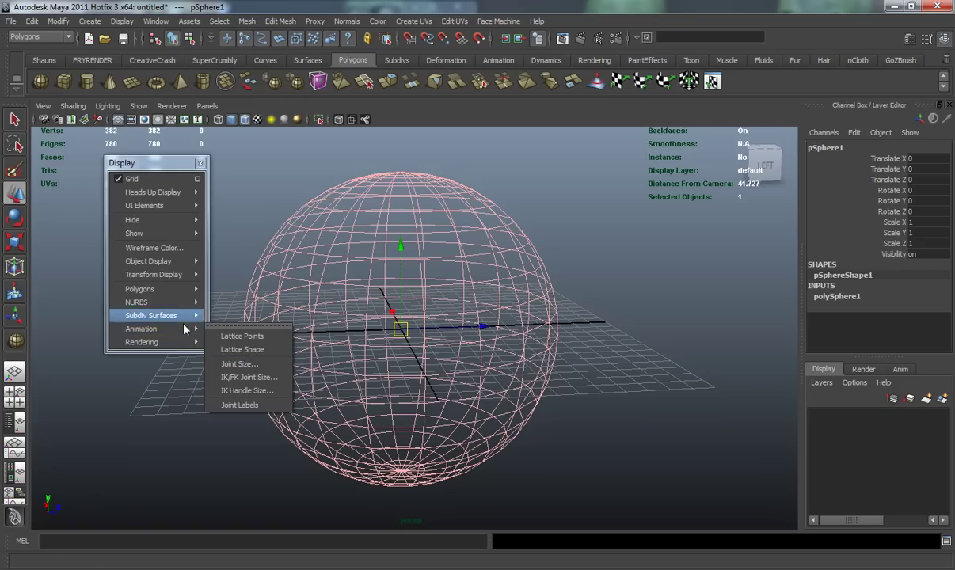
mouse_move(175, 347)
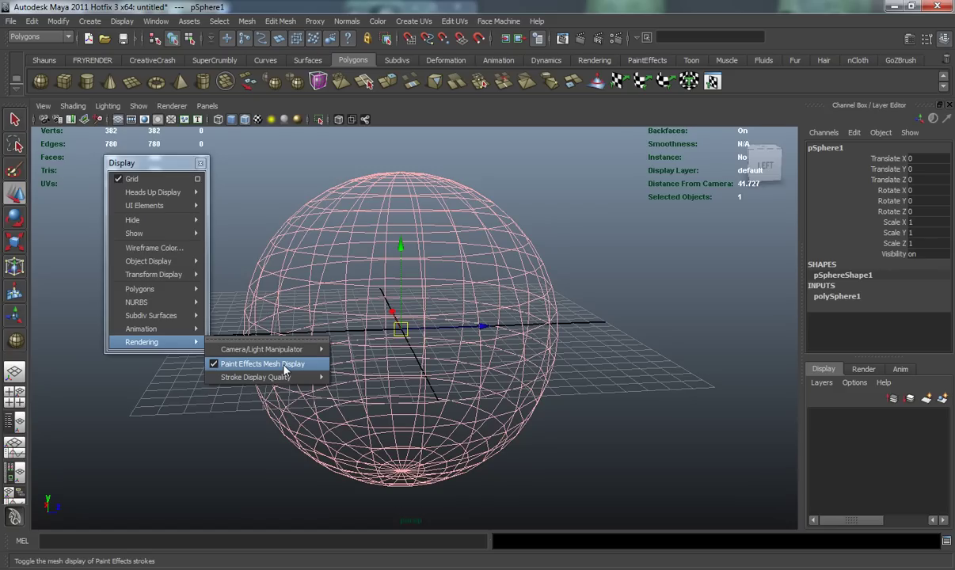
left_click(200, 162)
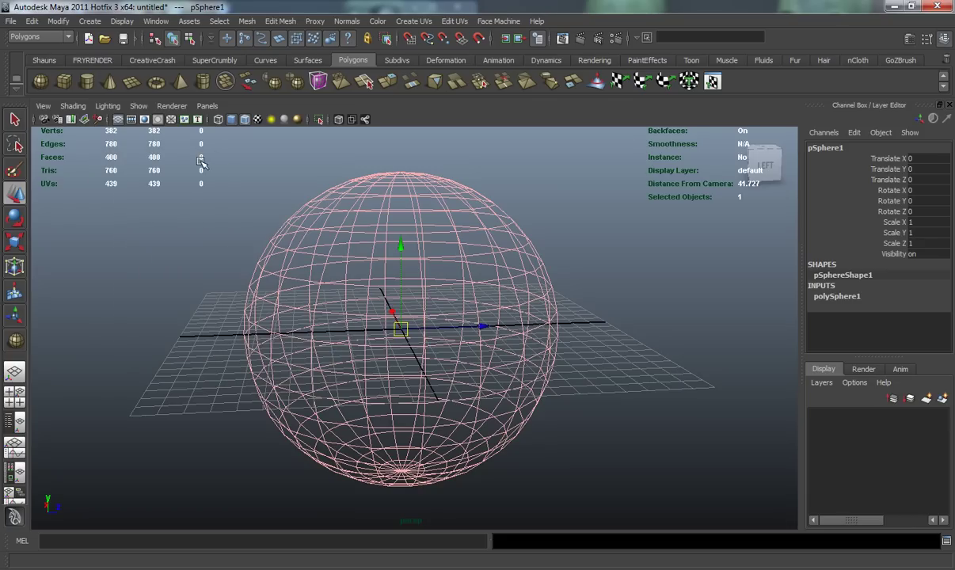
left_click(204, 194)
left_click_drag(200, 245, 208, 237, "alt")
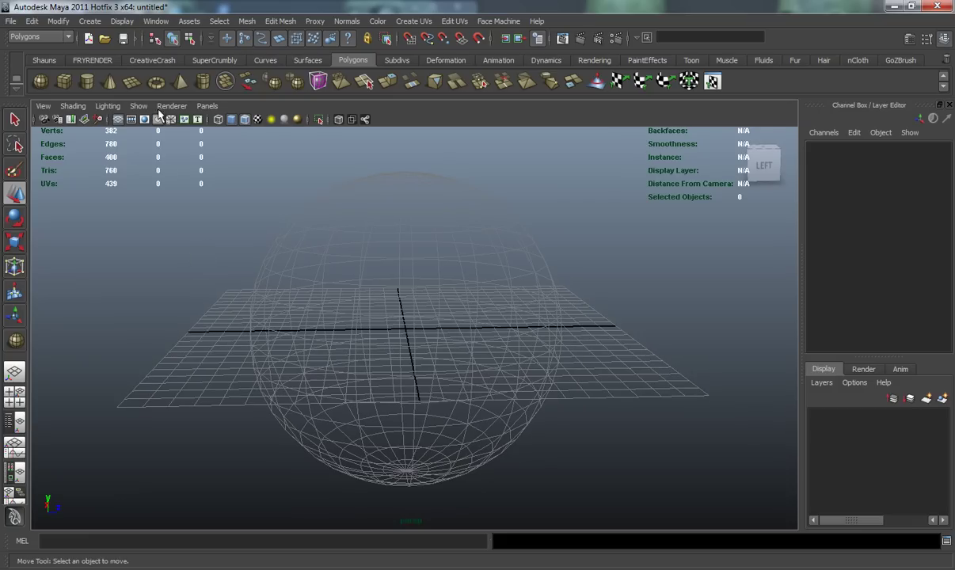
Tear off the Window menu as a floating window and place it over the left part of the viewport
left_click(155, 20)
left_click(154, 29)
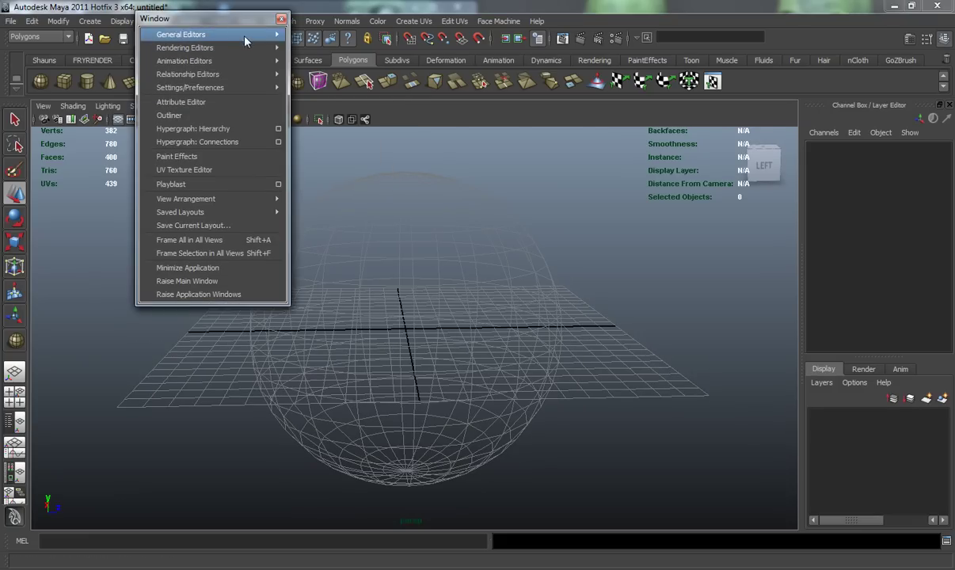
left_click_drag(189, 16, 173, 164)
left_click_drag(435, 239, 473, 230, "alt")
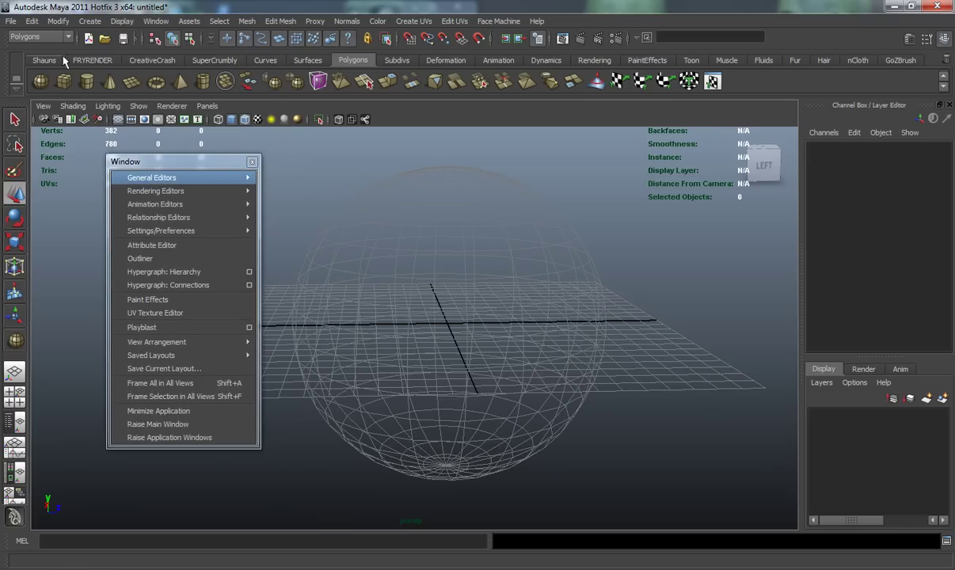
left_click_drag(177, 164, 195, 149)
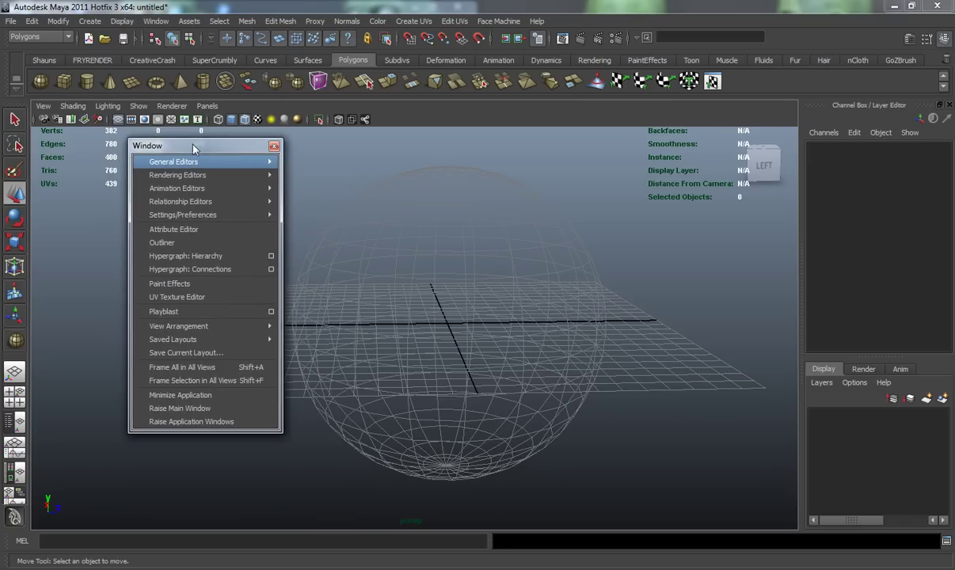
Delete pSphere1 from the scene through the custom Outliner on the Shauns shelf, and close the Outliner
left_click(43, 60)
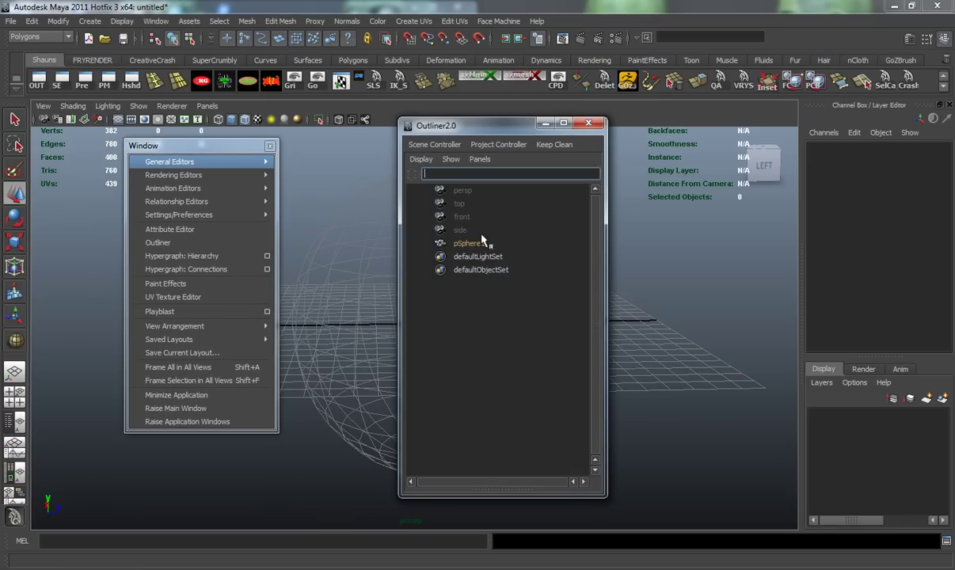
left_click(543, 244)
key("Delete")
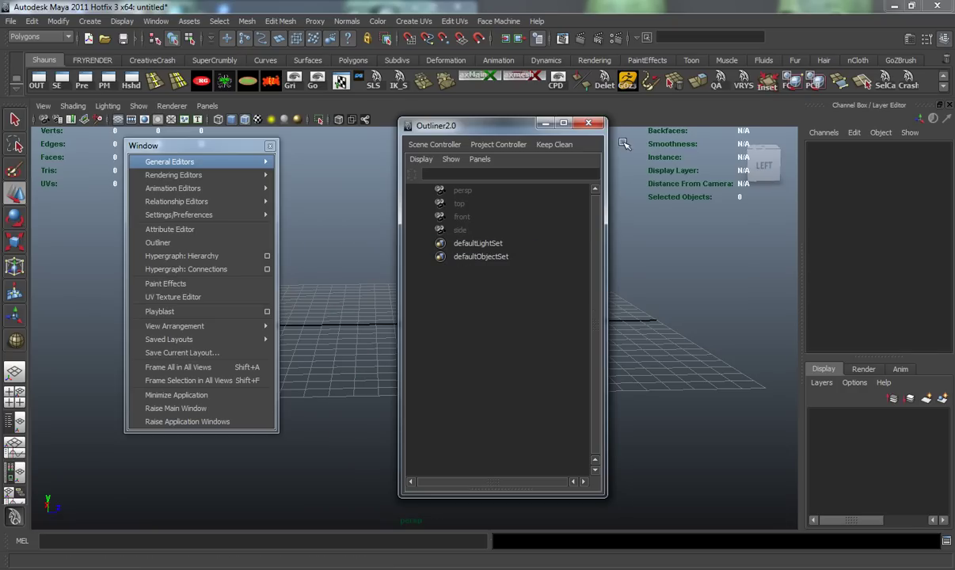
left_click(589, 123)
left_click_drag(485, 258, 401, 312, "alt")
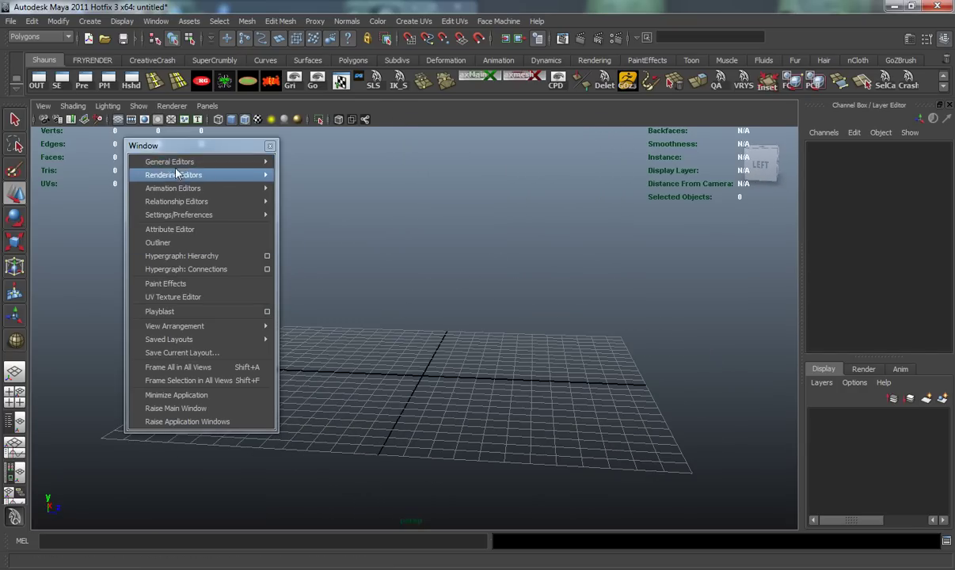
Open the Script Editor from the general editors, reposition it, and clear both its history and input
mouse_move(184, 162)
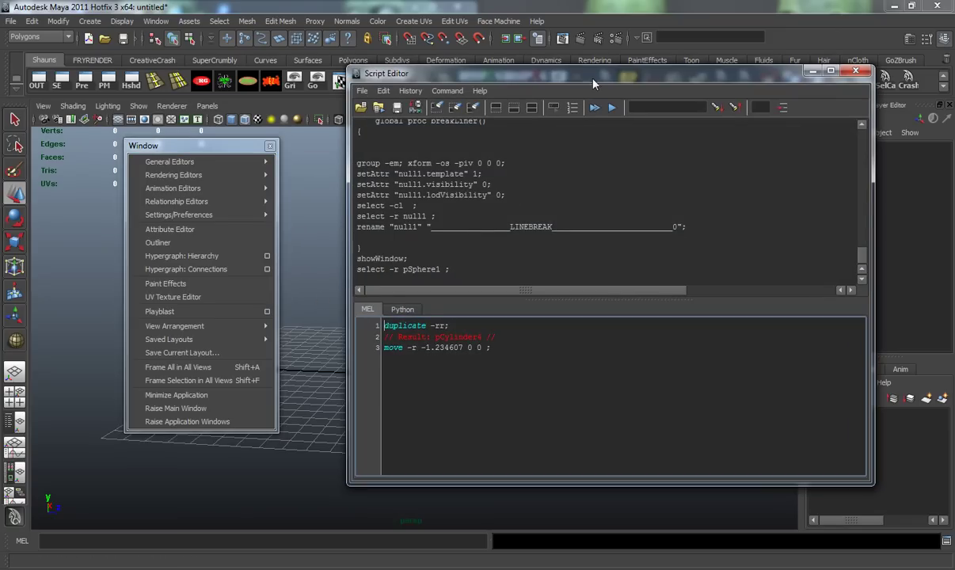
left_click_drag(593, 76, 519, 62)
left_click(397, 92)
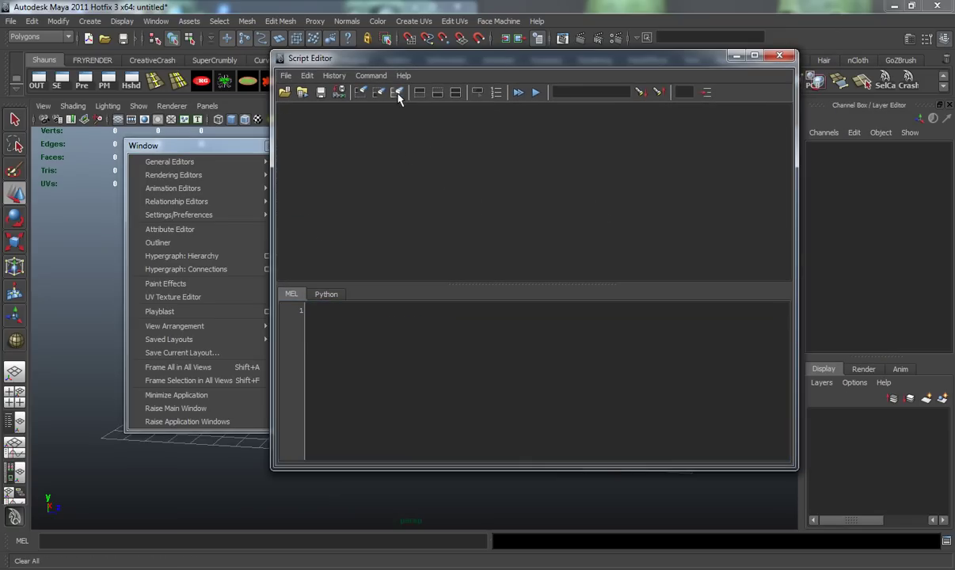
Write a two-line MEL script with "window" on the first line and "showWindow;" on the second
left_click(407, 339)
type("window")
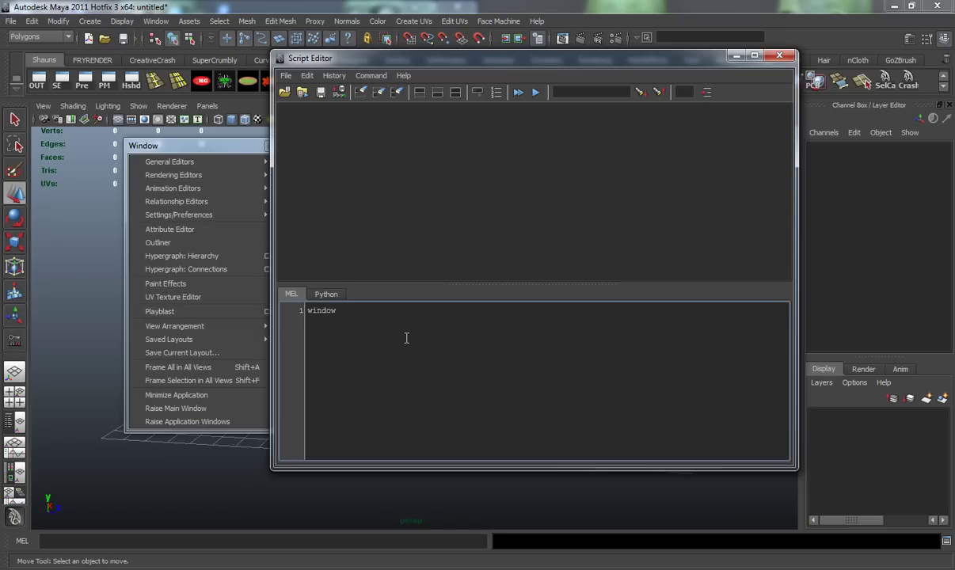
type("'")
type("showWindow")
type(";")
key("BackSpace")
key("BackSpace")
type("ow;")
key("BackSpace")
Glance at the Python script, run the entire two-line MEL script, and close the Script Editor
left_click(327, 295)
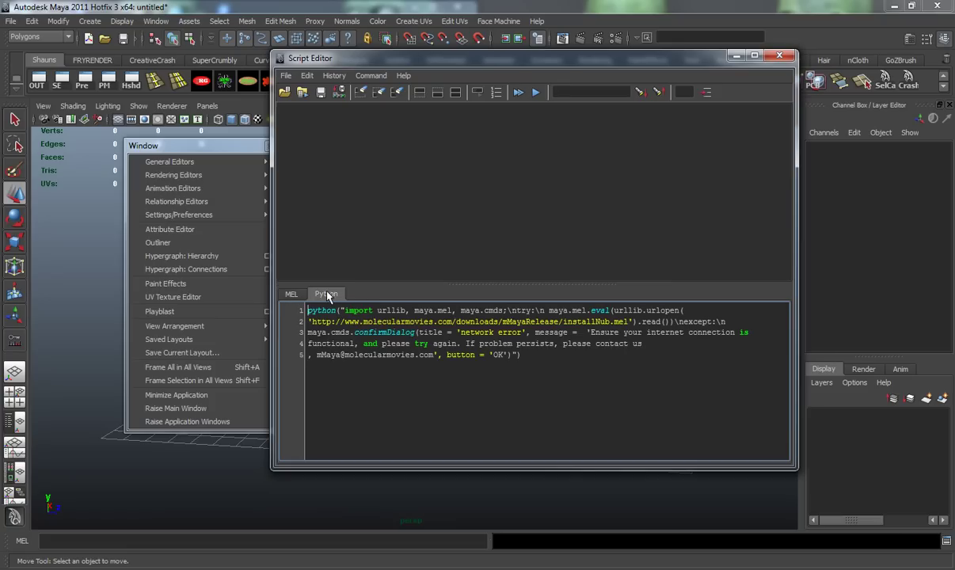
left_click(292, 294)
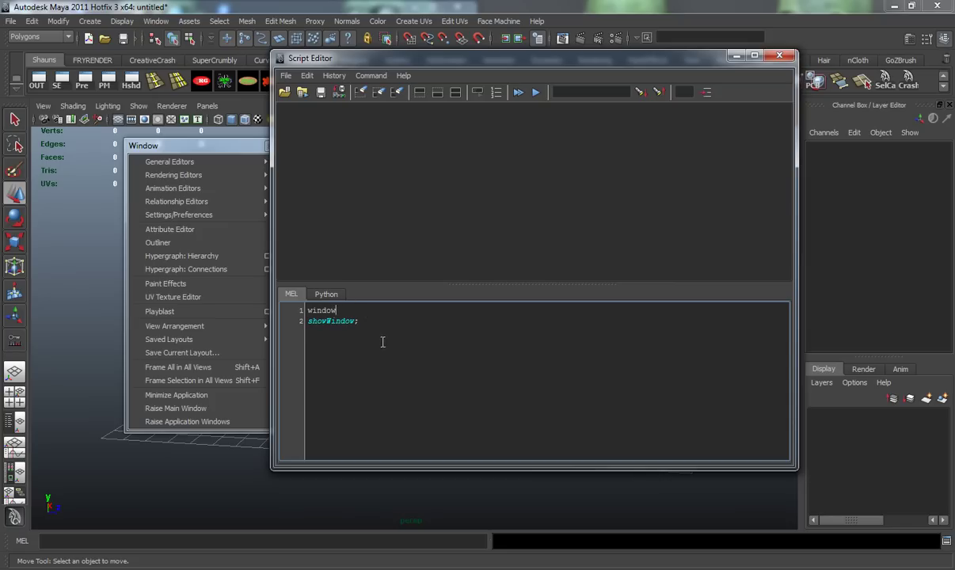
key("ctrl+a")
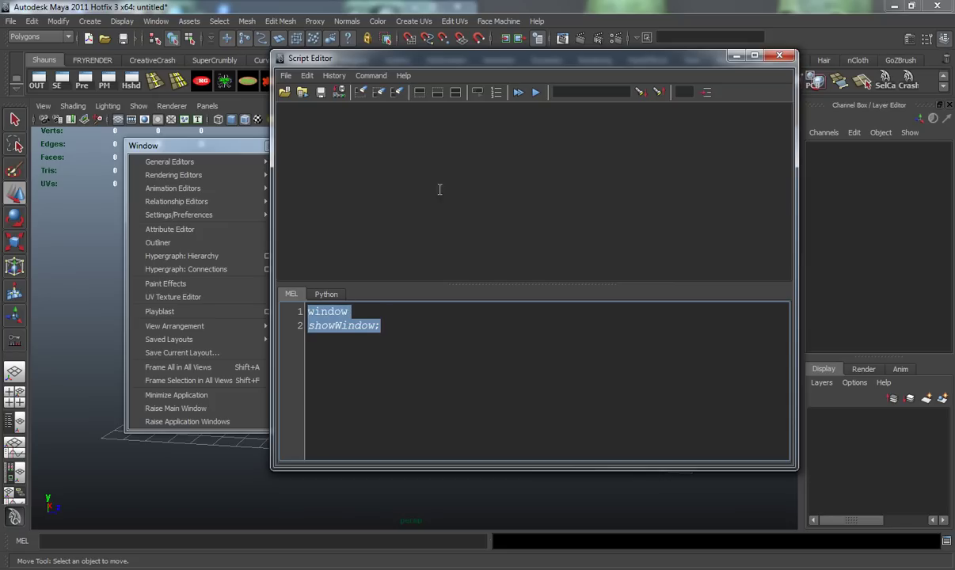
left_click(536, 92)
left_click(779, 55)
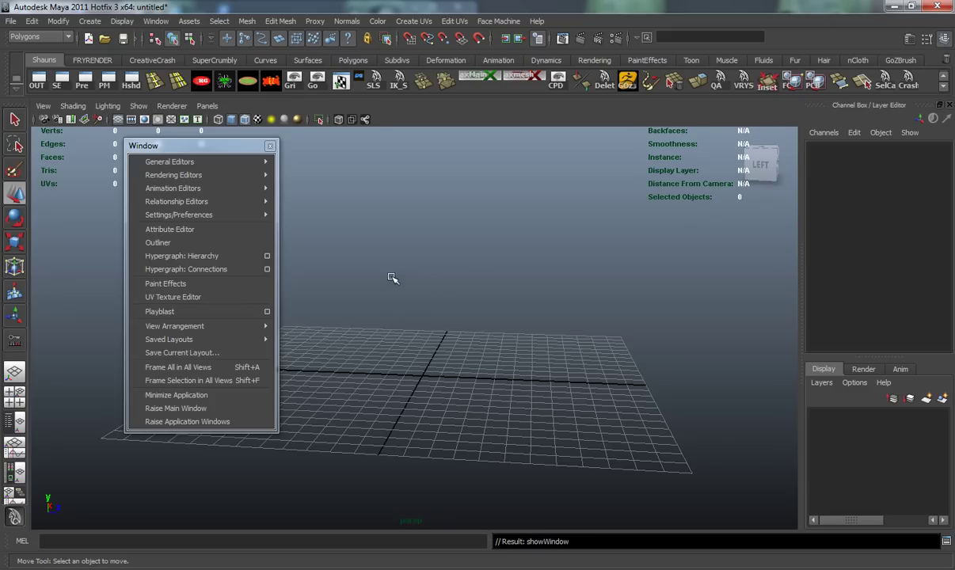
Tear off the Rendering Editors submenu as a floating window and place it beside the Window menu
left_click_drag(394, 274, 435, 289, "alt")
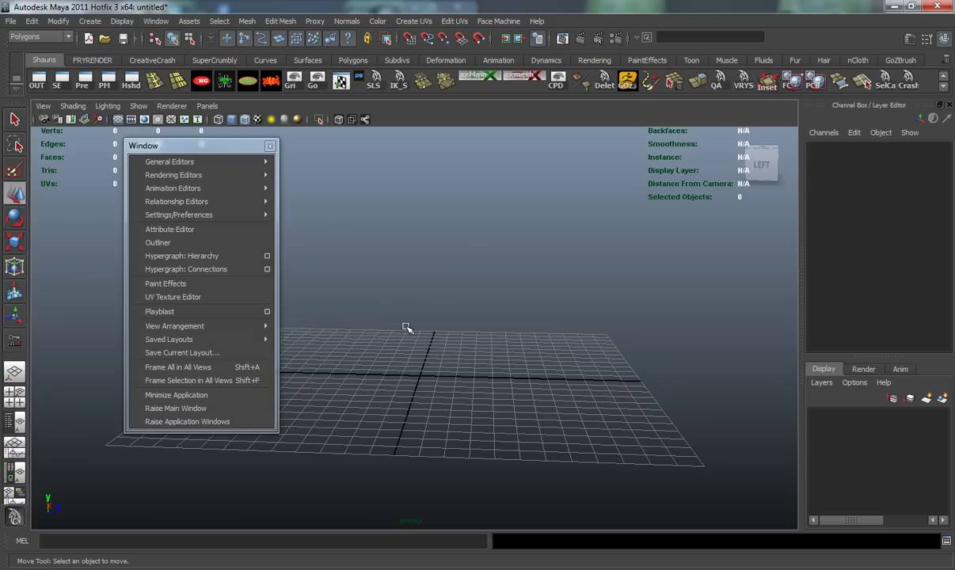
left_click(178, 175)
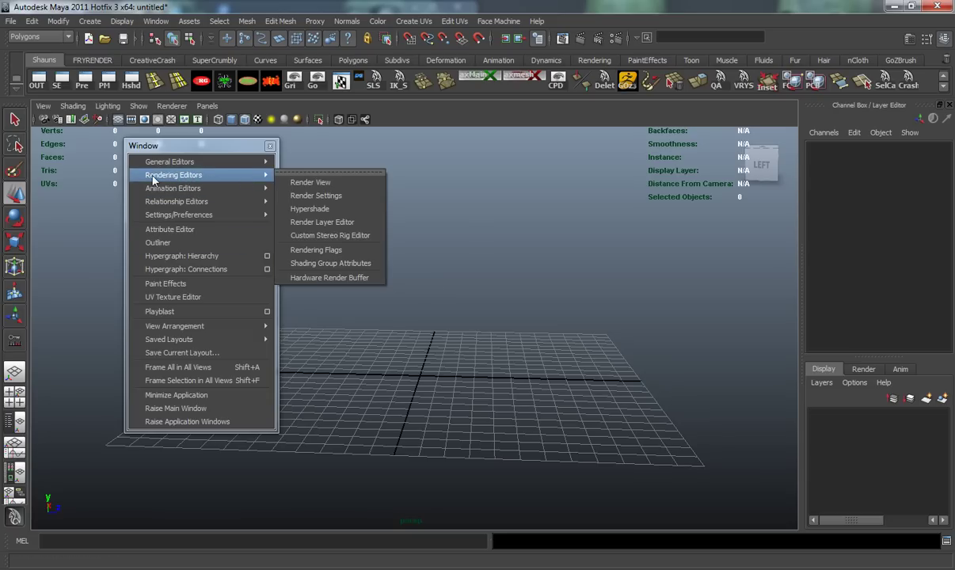
left_click(301, 171)
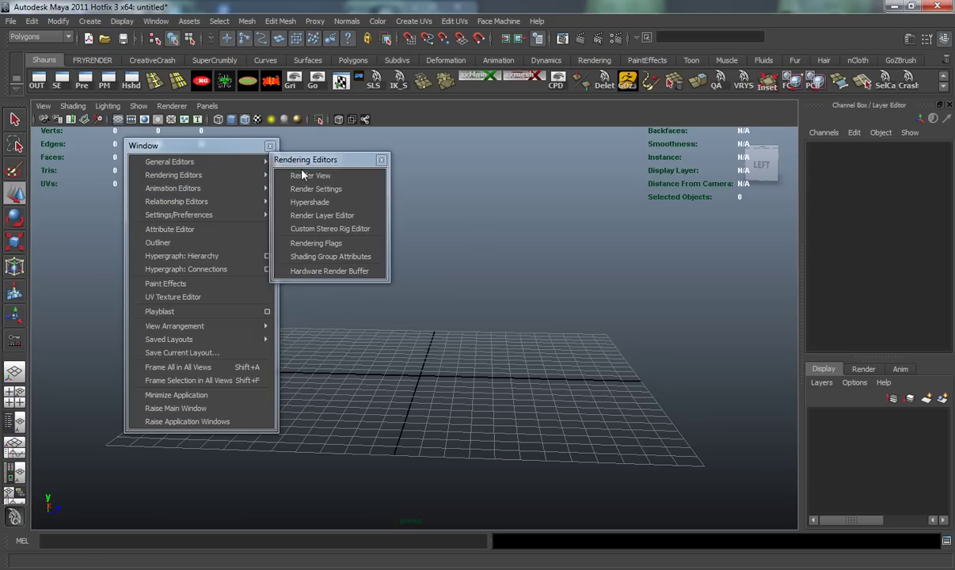
left_click_drag(321, 160, 339, 151)
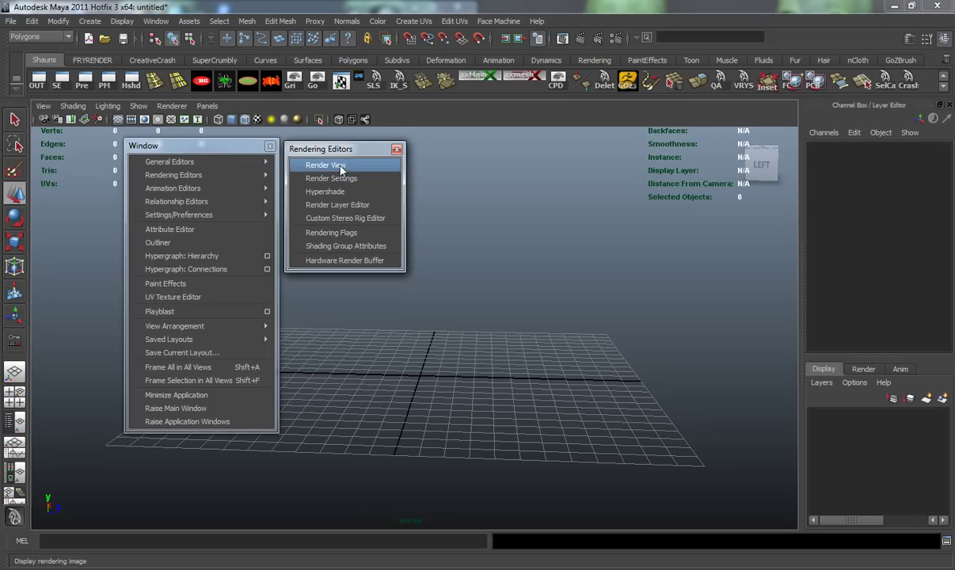
Look at the Render View and at the Common and Maya Software render settings, closing each window after viewing
left_click(340, 166)
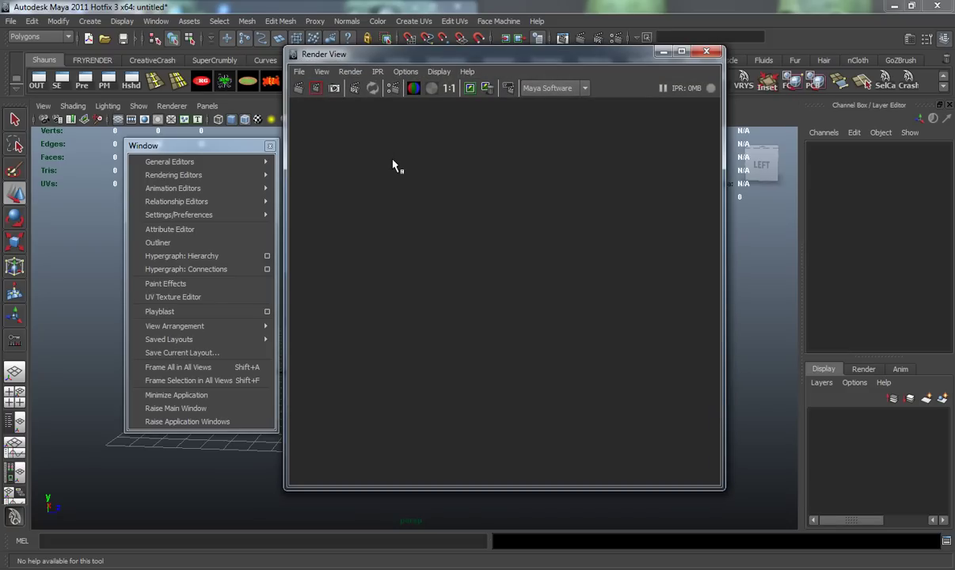
left_click(698, 54)
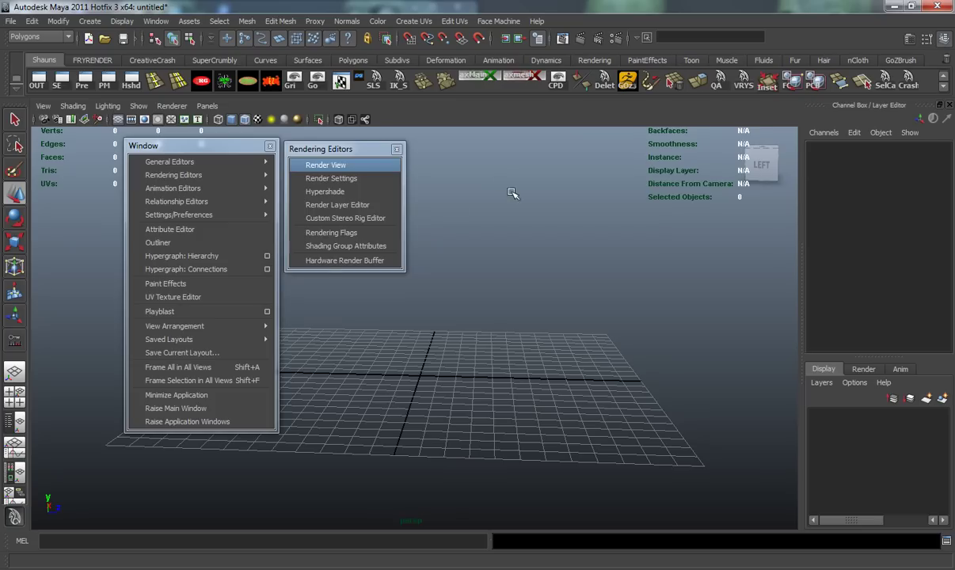
left_click(326, 179)
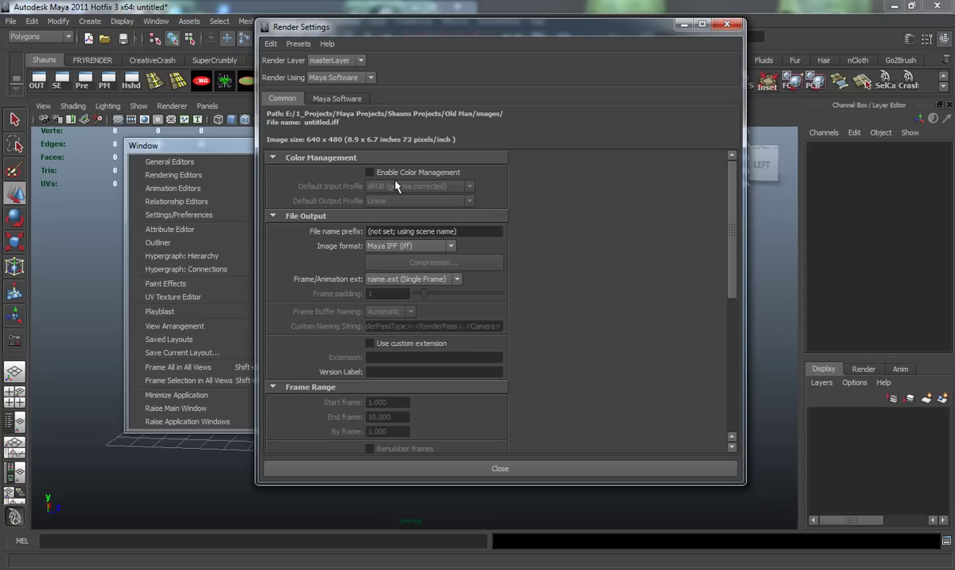
left_click(322, 100)
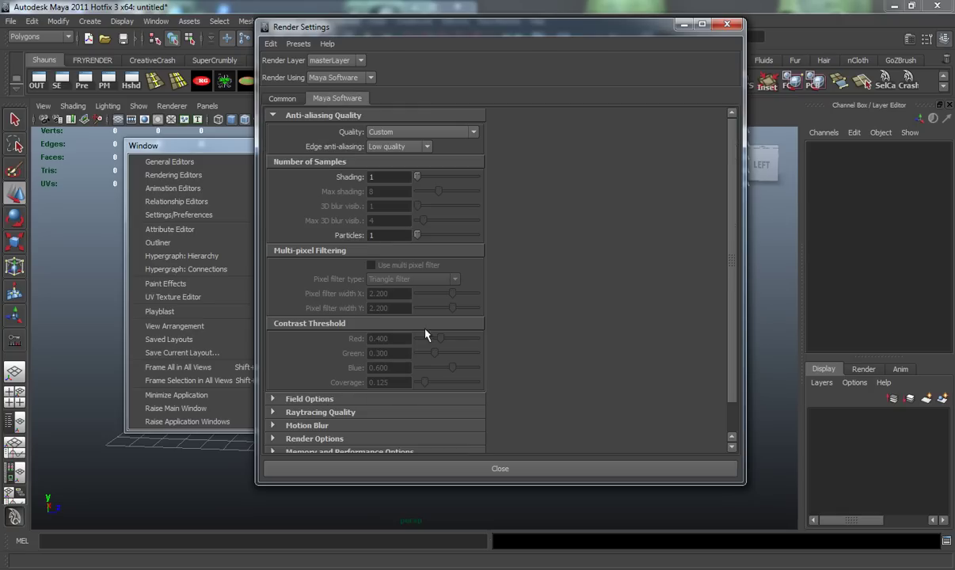
left_click(728, 24)
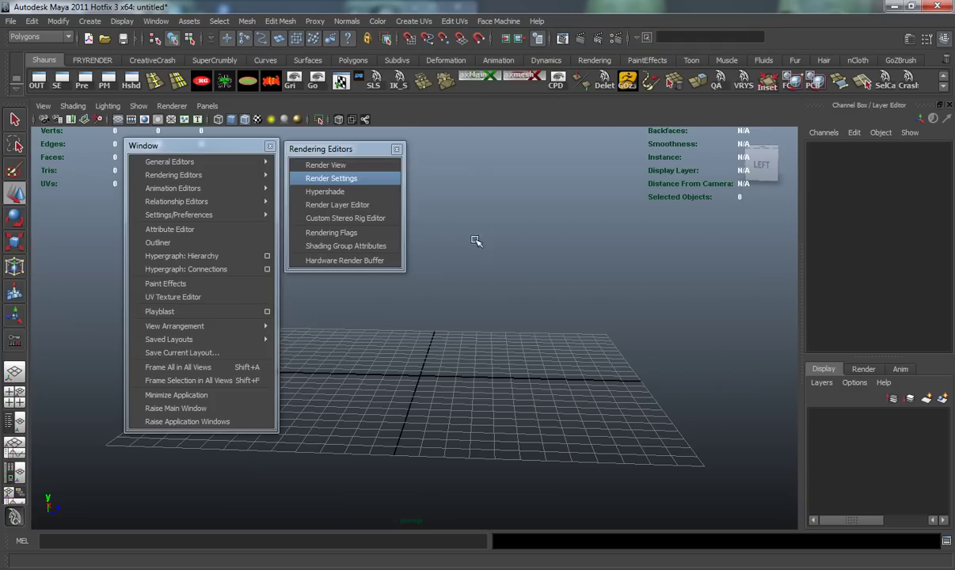
Open the Hypershade, show both the materials and work areas, and widen the node creation pane
left_click(310, 193)
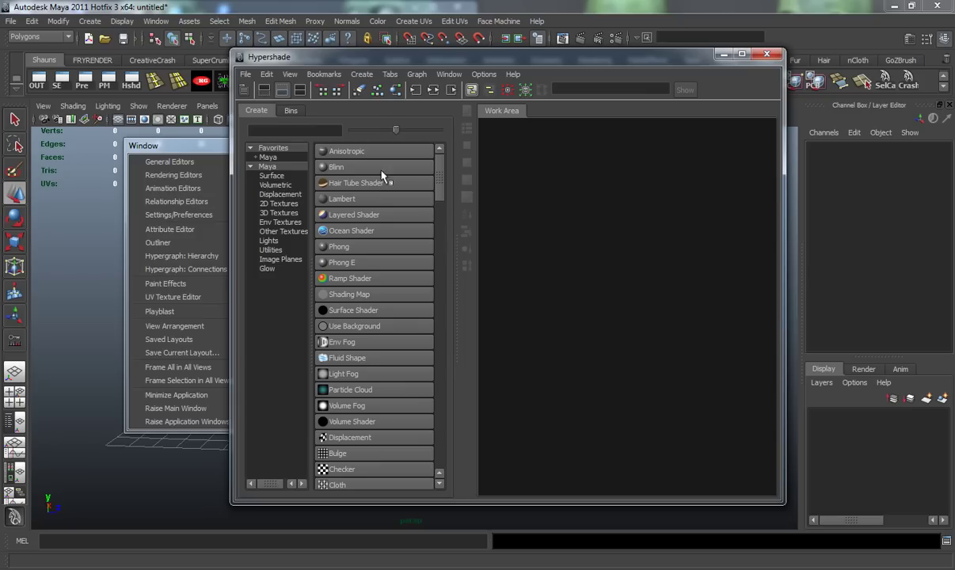
left_click(300, 90)
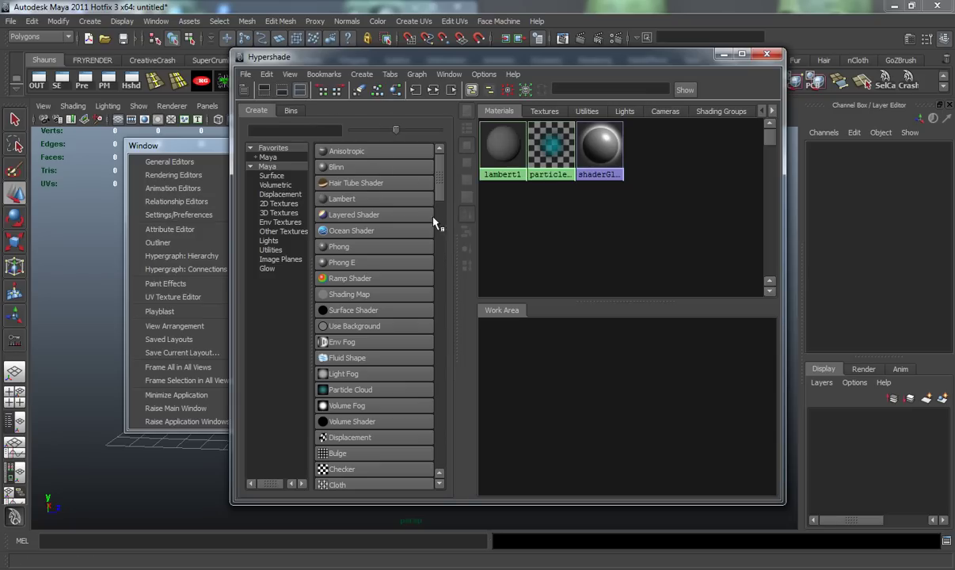
left_click_drag(453, 240, 488, 240)
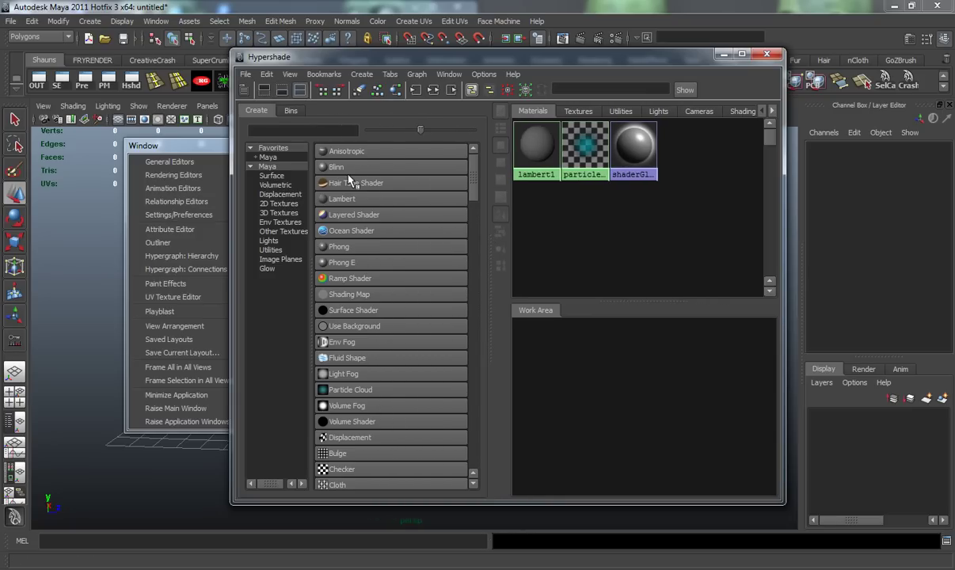
Browse the full list of creatable Maya nodes in the Hypershade, and filter it to 3D Textures
mouse_move(473, 186)
left_mouse_down()
mouse_move(474, 237)
mouse_move(474, 171)
left_mouse_up()
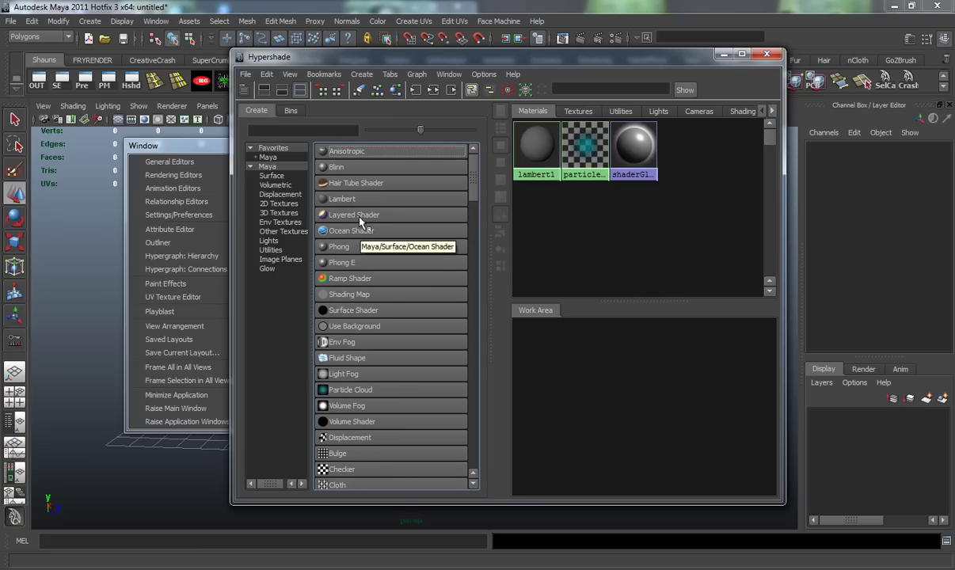
left_click_drag(473, 187, 472, 445)
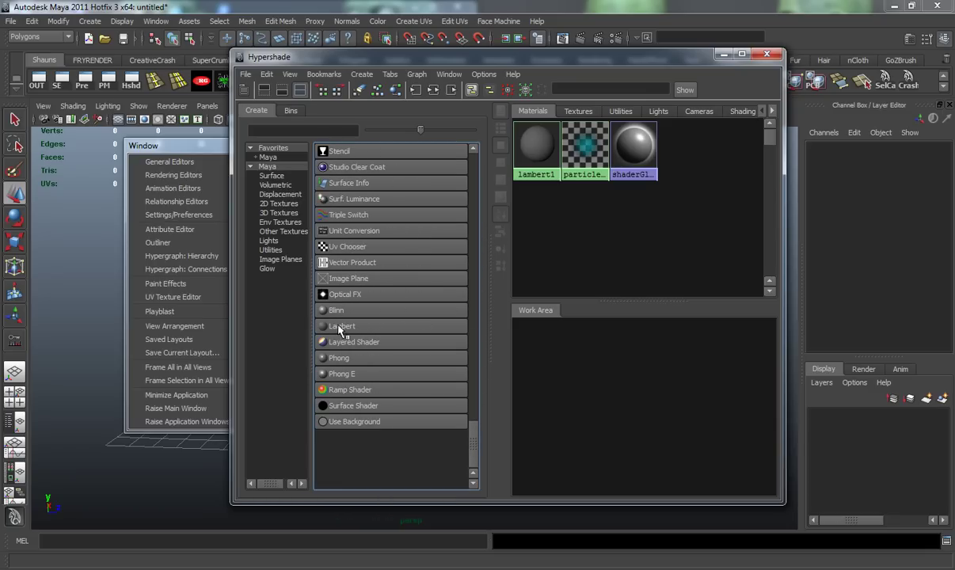
scroll(346, 316, "up", 1)
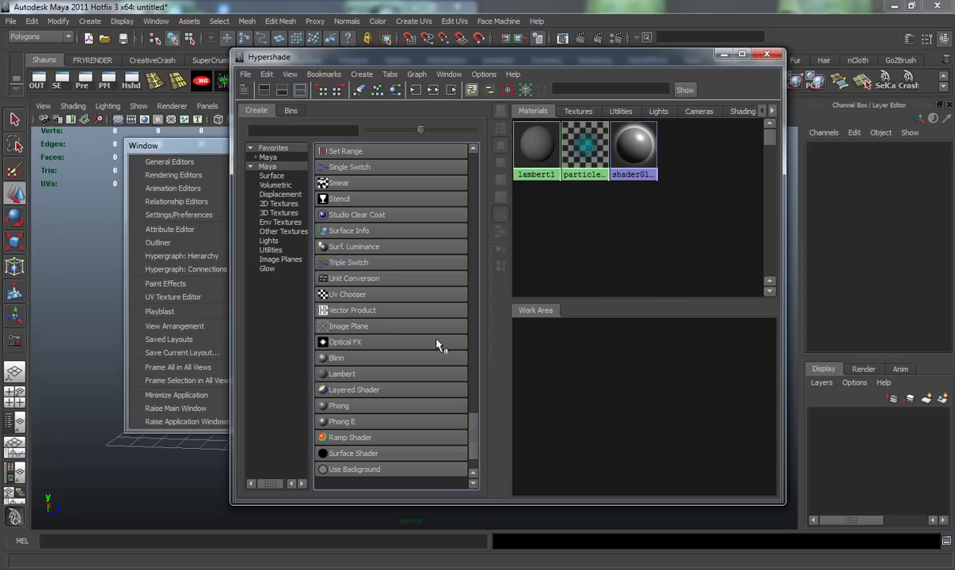
mouse_move(474, 435)
left_mouse_down()
mouse_move(477, 192)
mouse_move(454, 182)
left_mouse_up()
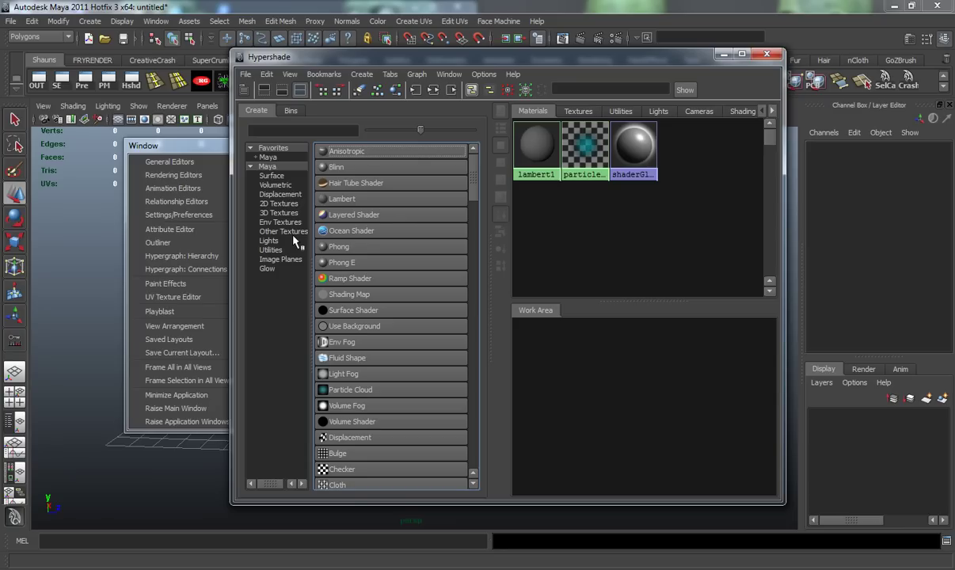
left_click(277, 213)
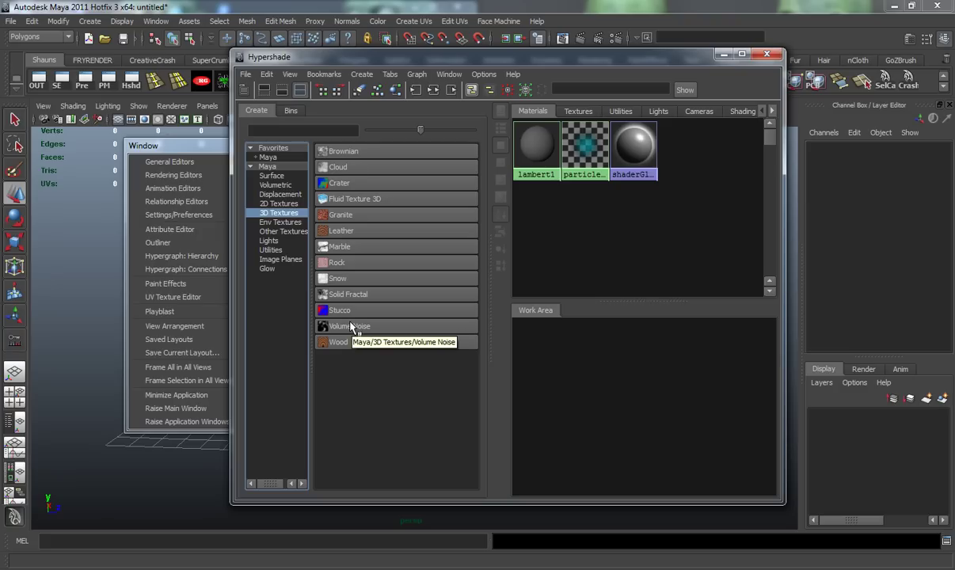
Browse the Displacement, 2D Textures, Glow, Image Planes and Favorites node categories, and return to the full Maya node list
left_click(279, 194)
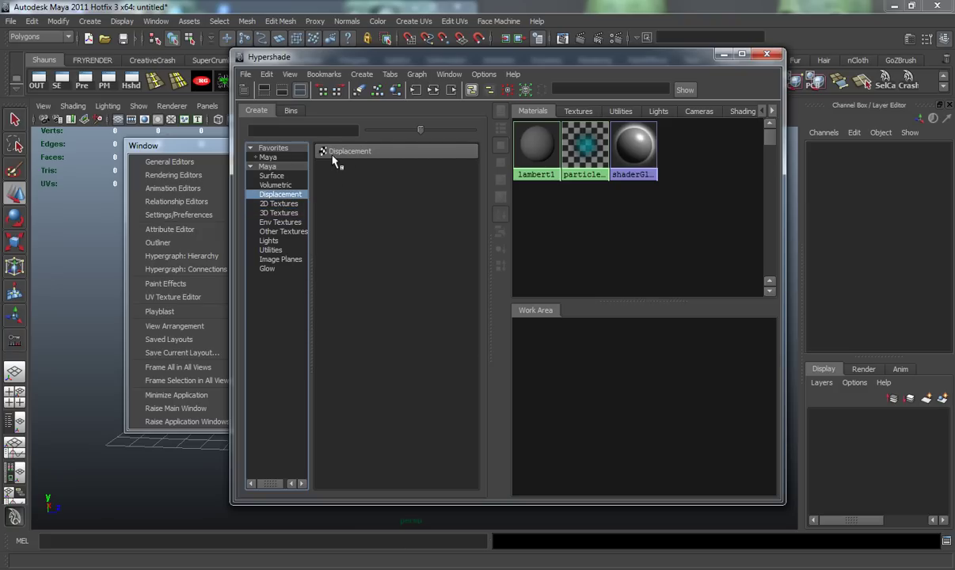
left_click(279, 203)
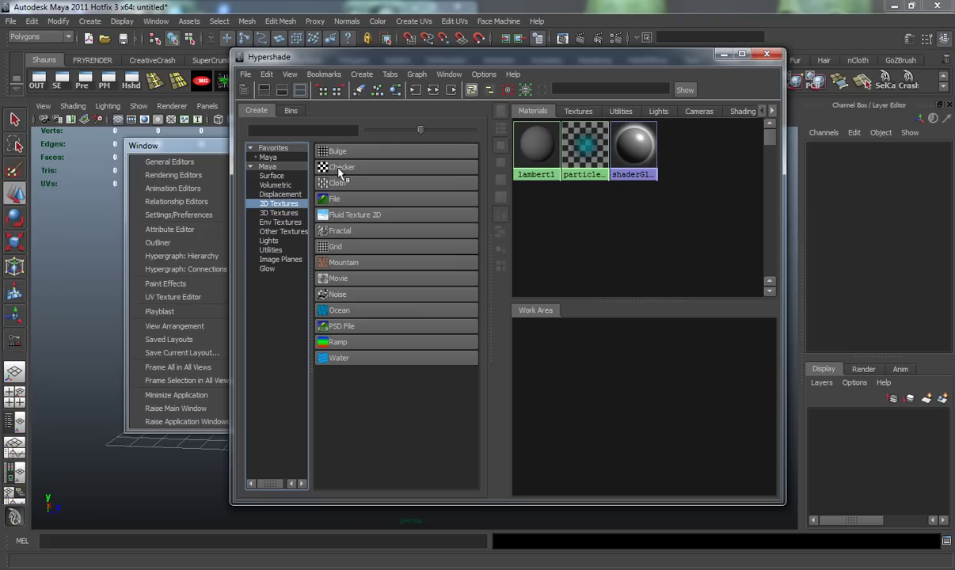
left_click(268, 269)
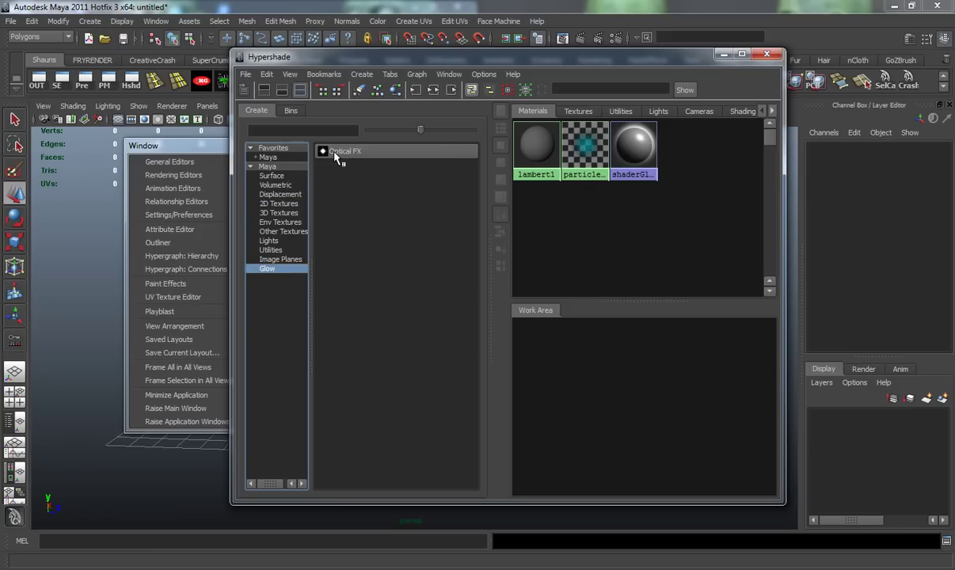
left_click(281, 259)
left_click(266, 157)
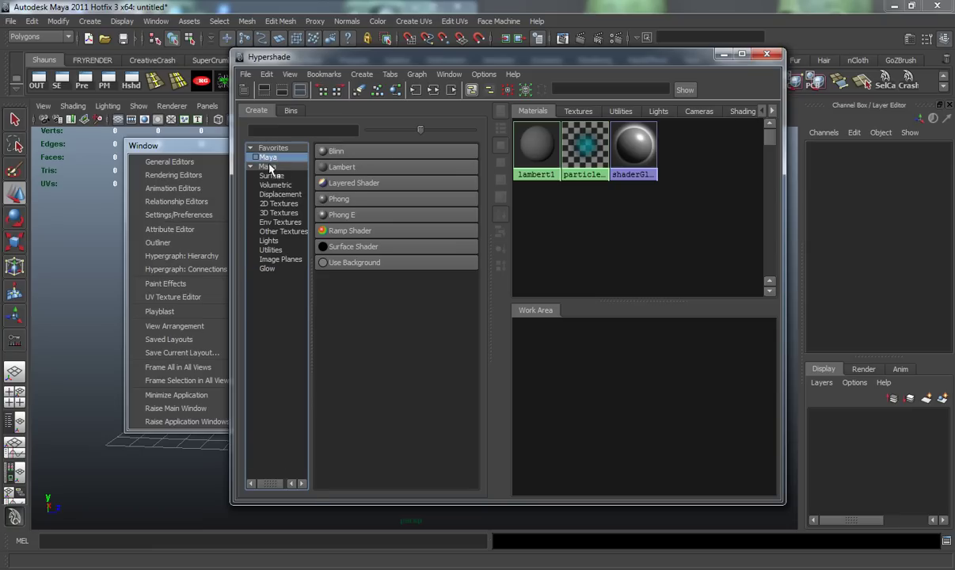
left_click(266, 166)
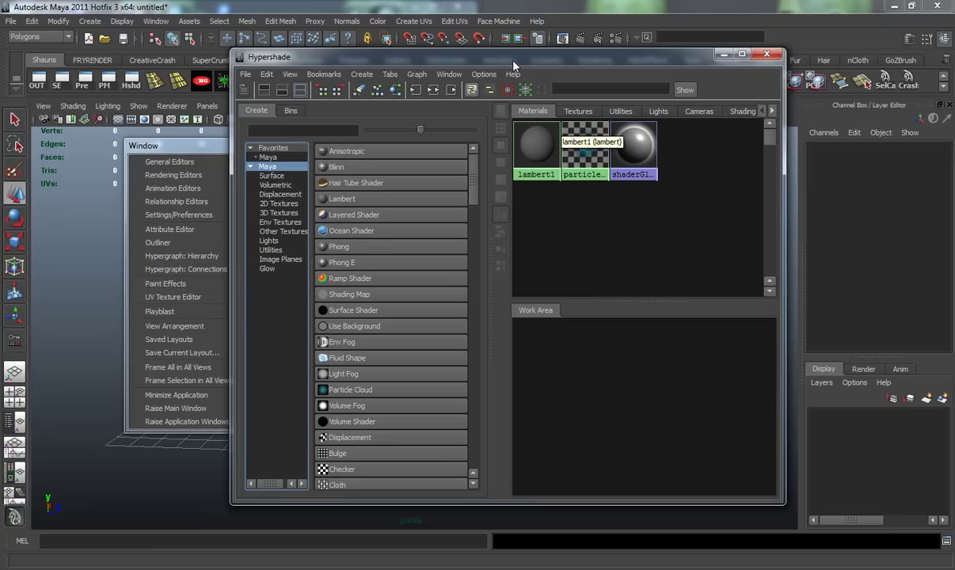
Show only the Hypershade's work area, restore the view of both areas, and widen the window to fit more categories
left_click_drag(483, 56, 458, 48)
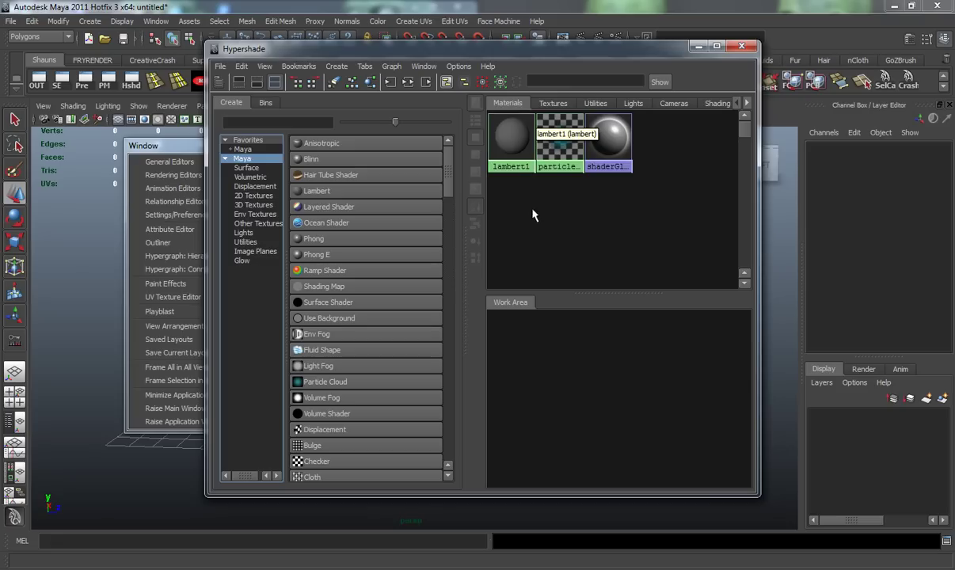
left_click(257, 82)
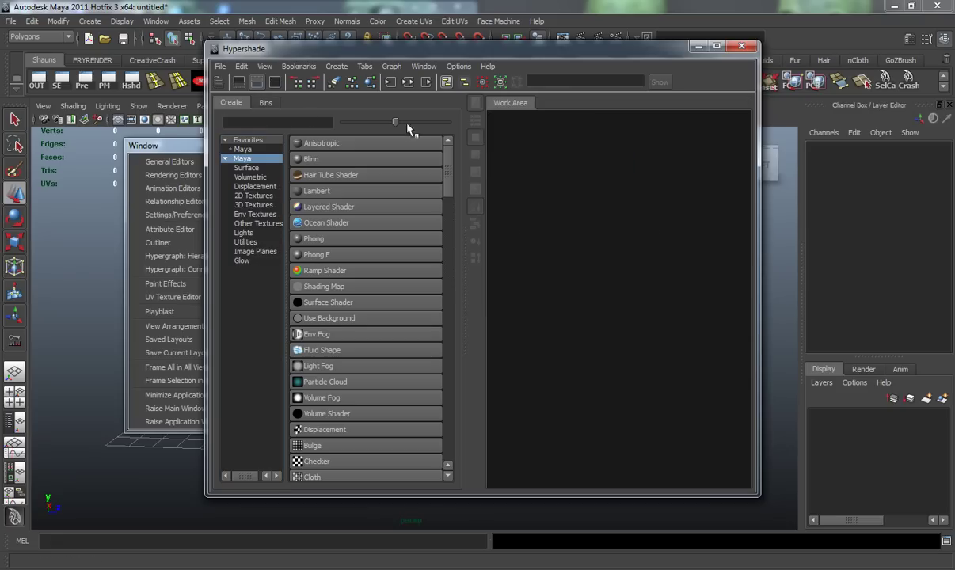
left_click(257, 82)
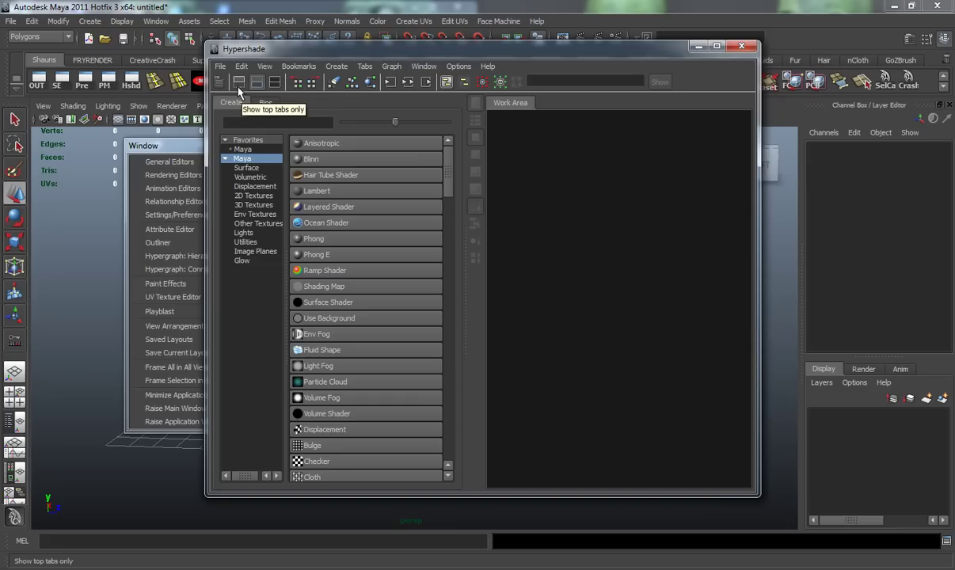
left_click(274, 82)
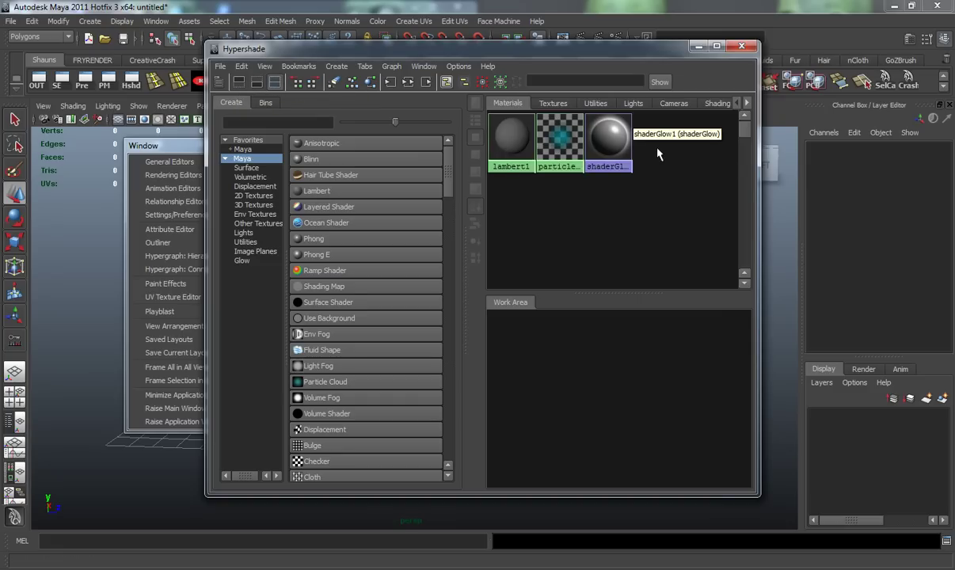
left_click_drag(760, 190, 910, 190)
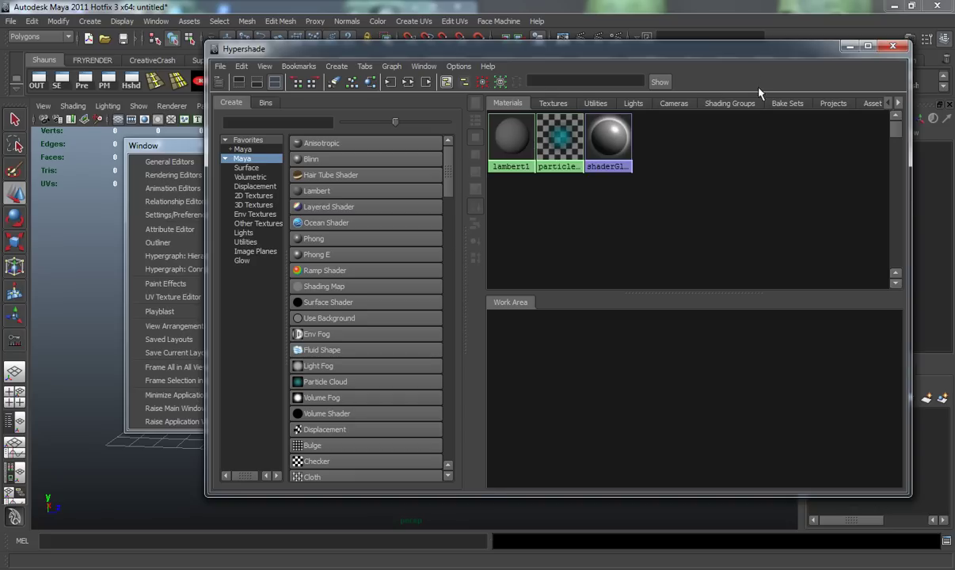
left_click_drag(710, 49, 604, 49)
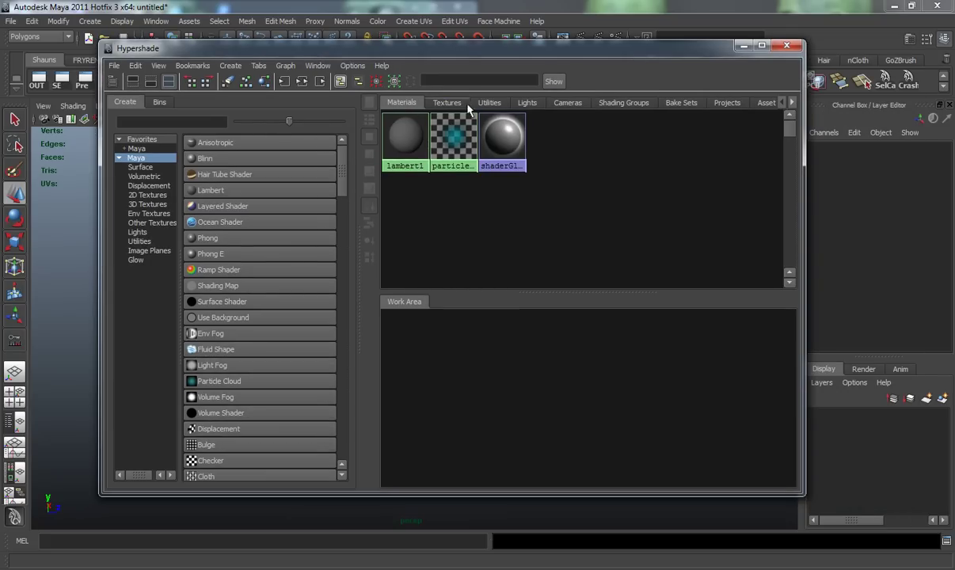
Look through the scene's Projects, Bake Sets, Shading Groups, Cameras, Lights, Utilities and Textures in the Hypershade, ending on Materials
left_click(792, 102)
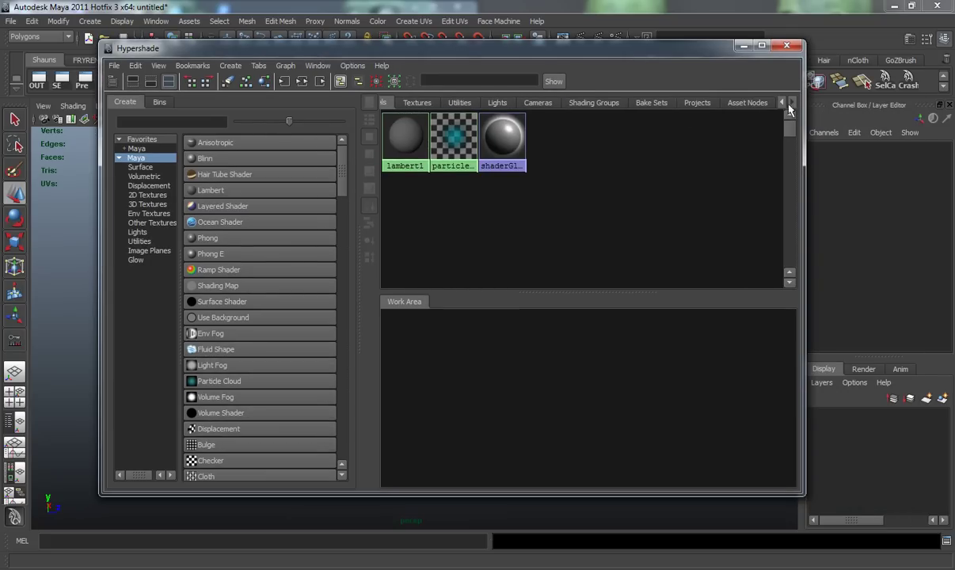
left_click(698, 104)
left_click(651, 104)
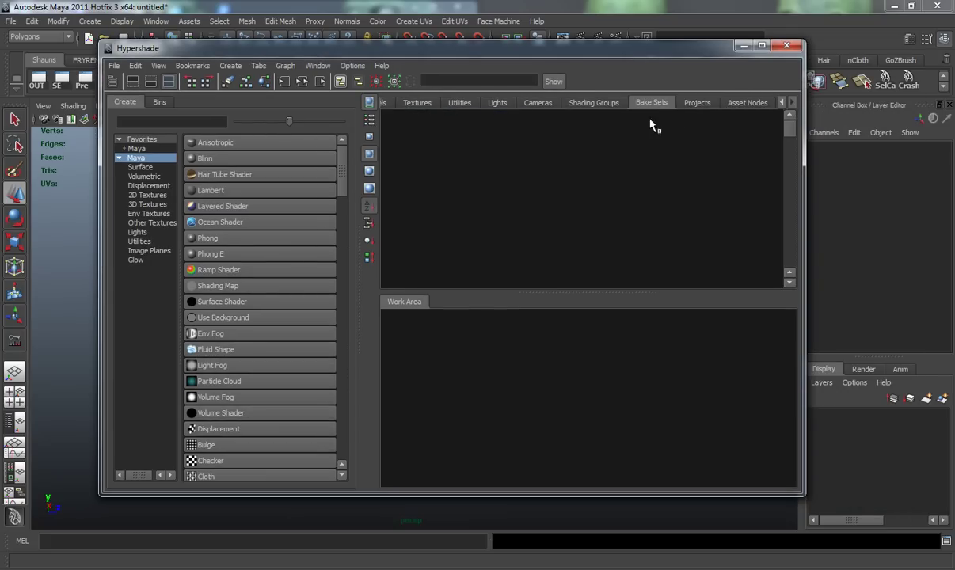
left_click(591, 104)
left_click(537, 107)
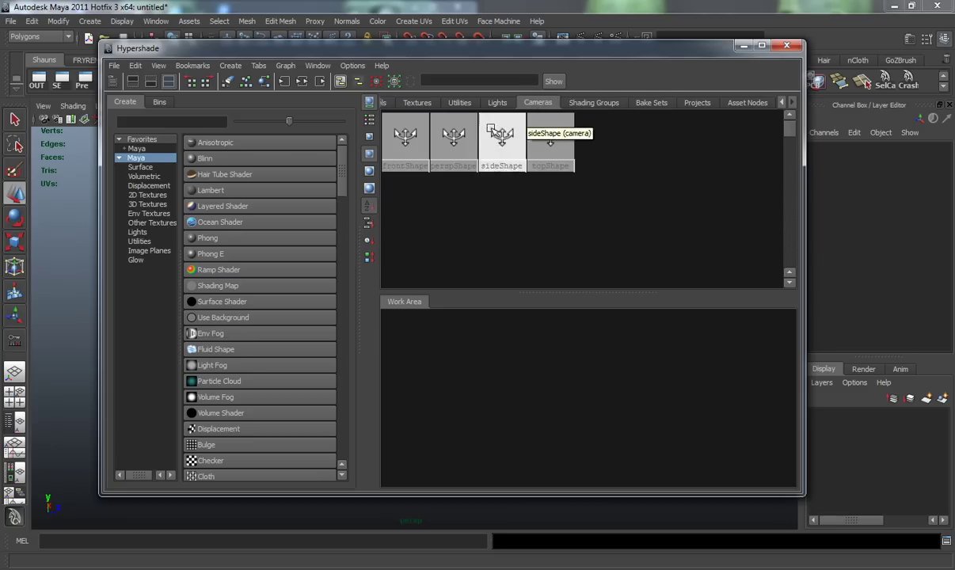
left_click(497, 104)
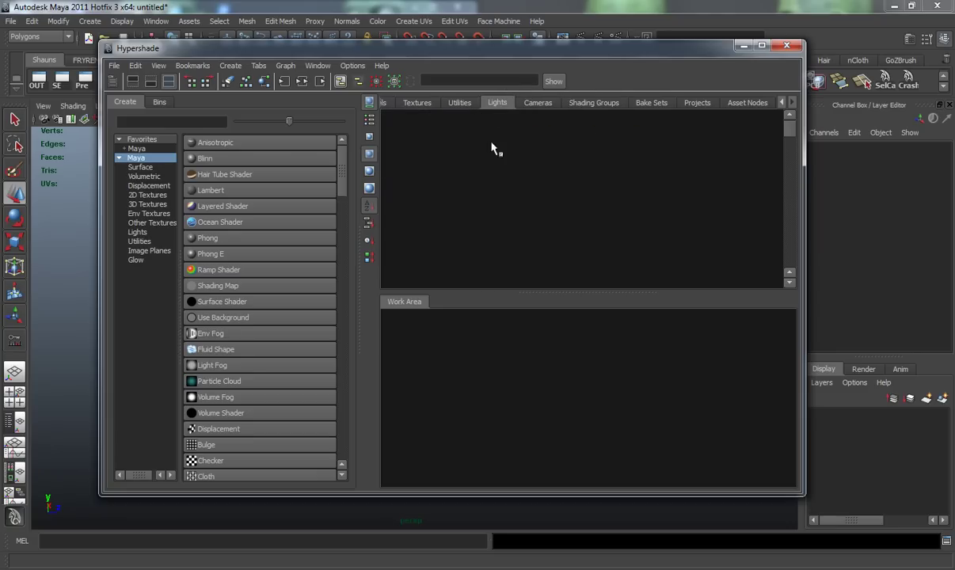
left_click(402, 103)
left_click(460, 103)
left_click(782, 103)
left_click(400, 104)
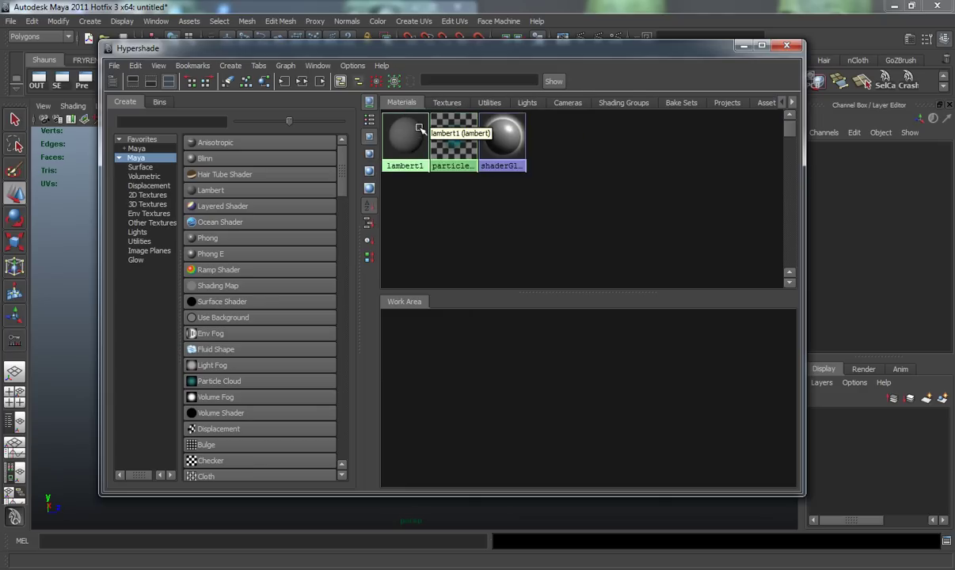
left_click(445, 104)
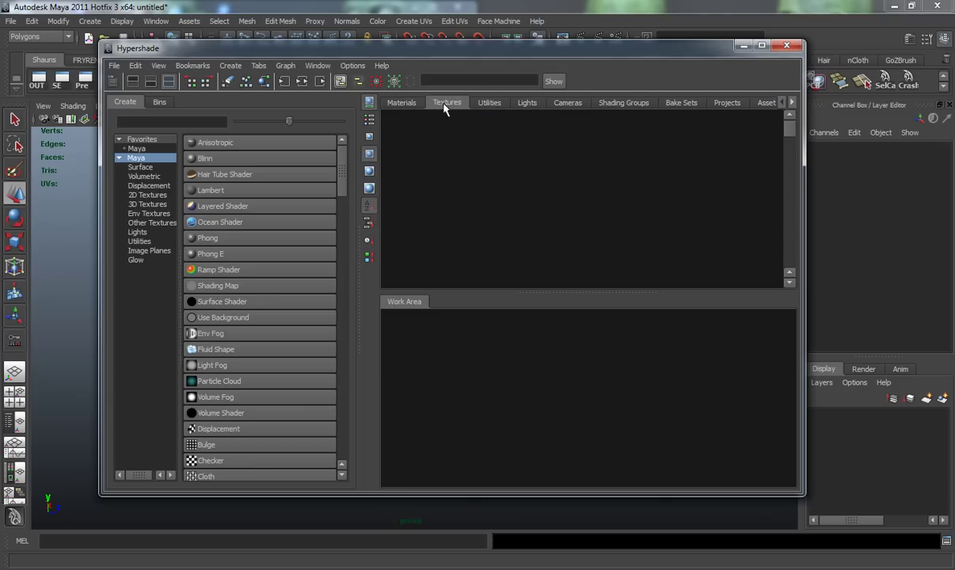
left_click(401, 103)
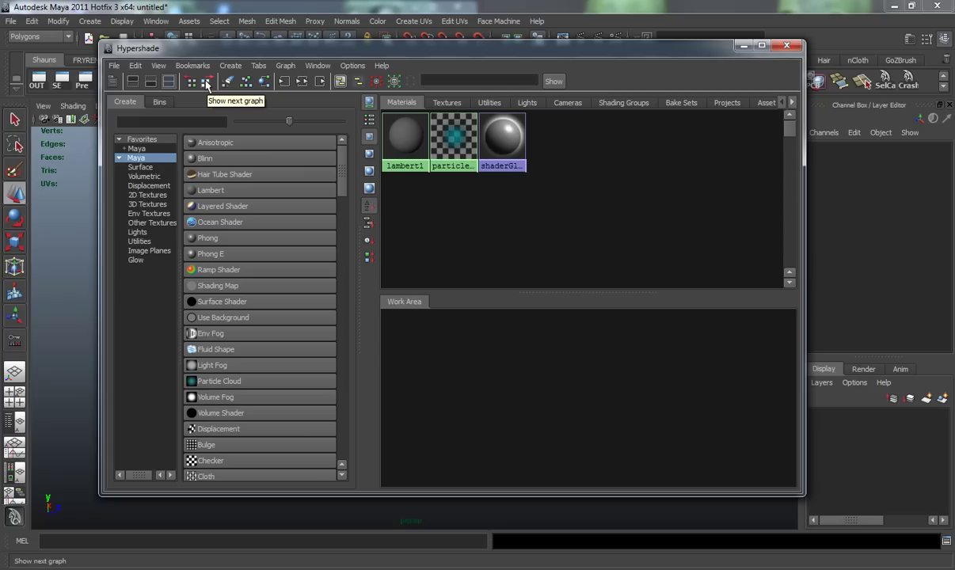
Graph the lambert1 material in the work area with its input and output connections
left_click(389, 134)
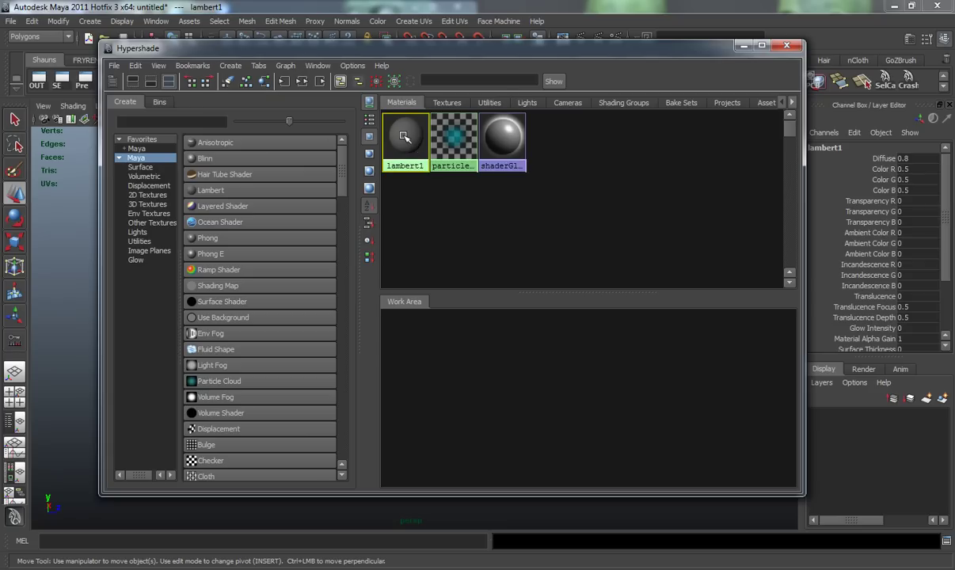
left_click(266, 81)
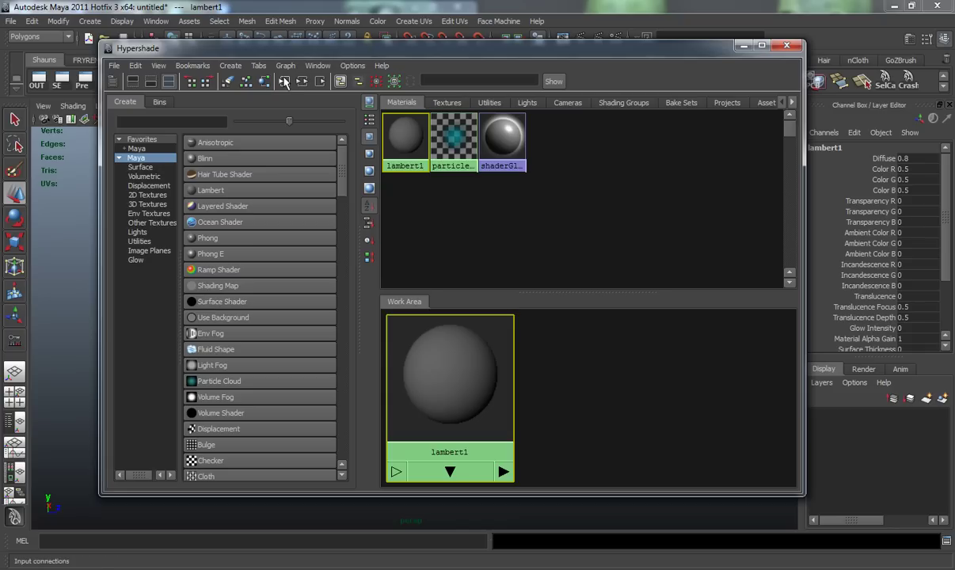
left_click(285, 78)
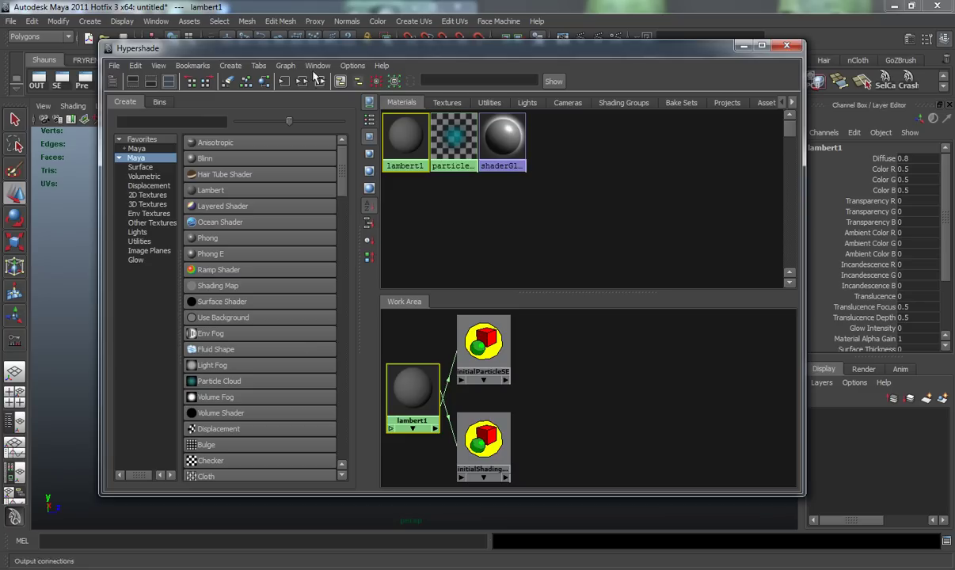
Look over the Hypershade's File and Edit commands, and close the Hypershade and the floating Rendering Editors window
left_click(115, 64)
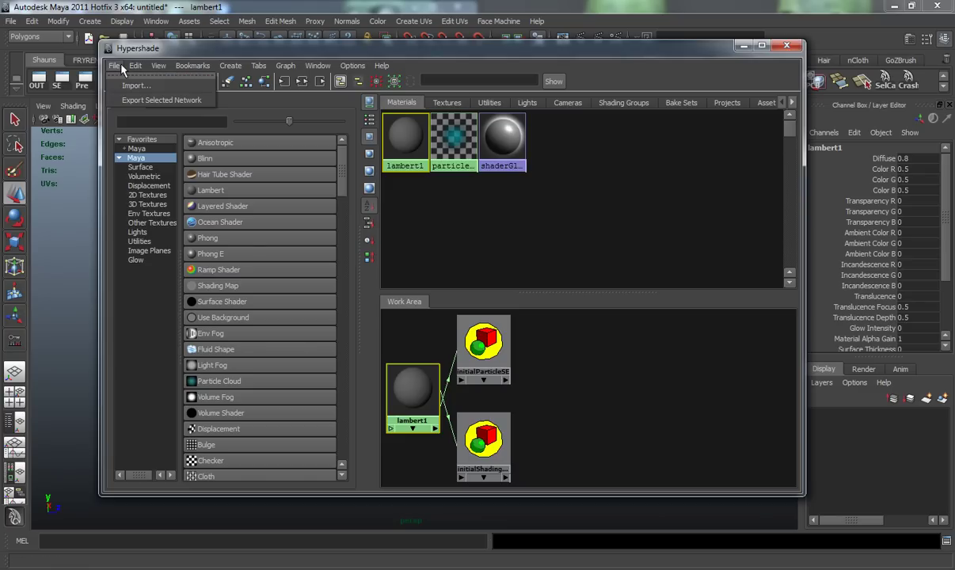
mouse_move(204, 70)
mouse_move(141, 69)
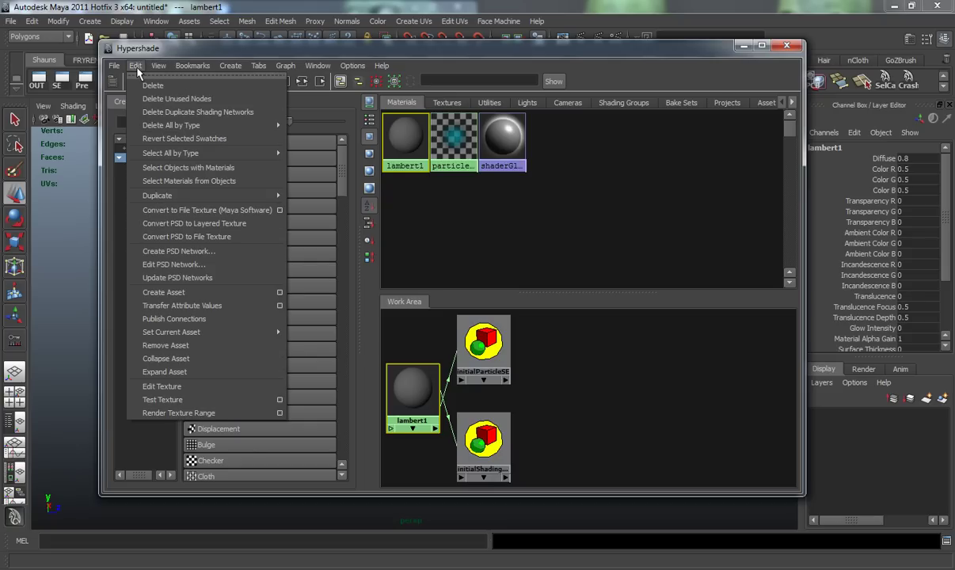
left_click(789, 49)
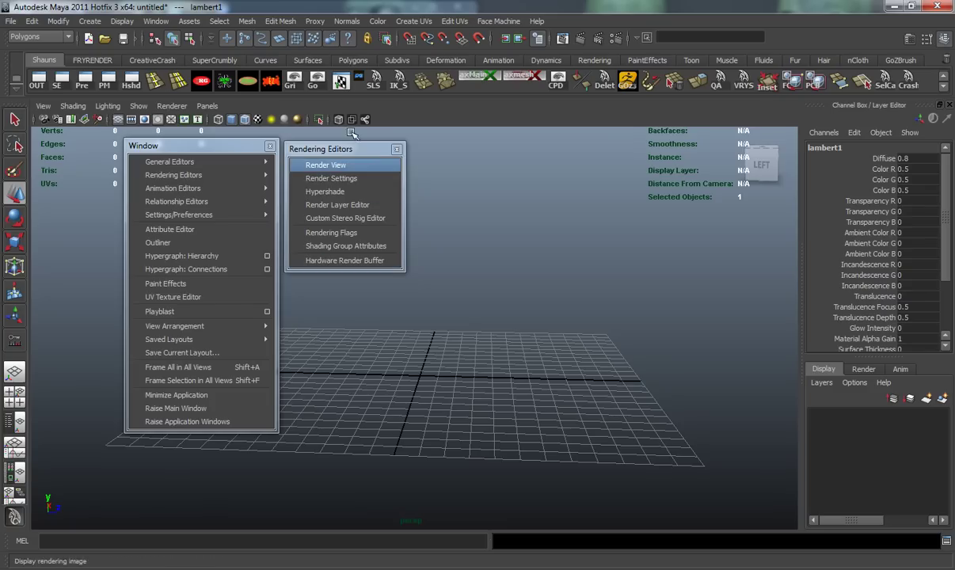
left_click(396, 150)
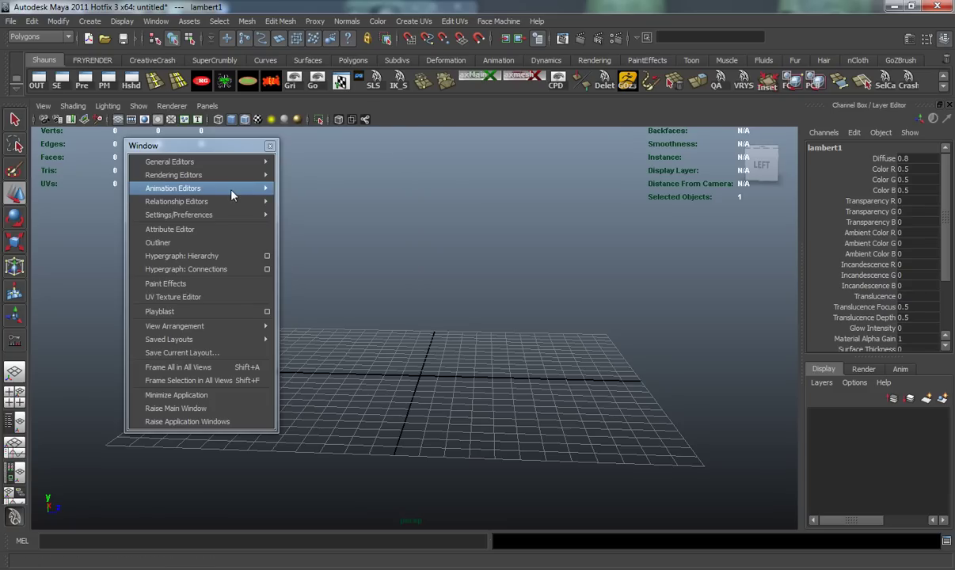
Tear off the Animation Editors submenu as a floating window and place it beside the Window menu
mouse_move(200, 190)
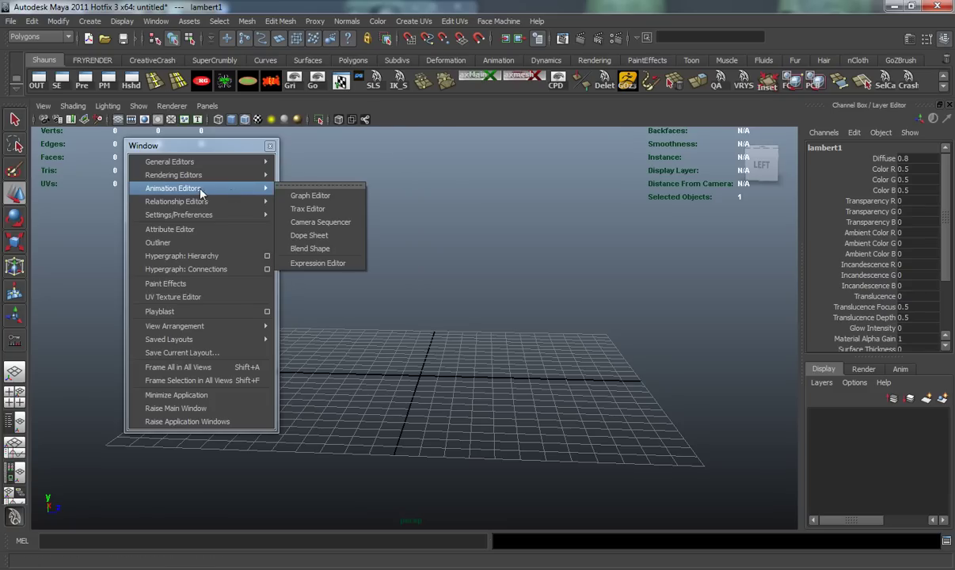
left_click(316, 185)
left_click_drag(303, 171, 315, 153)
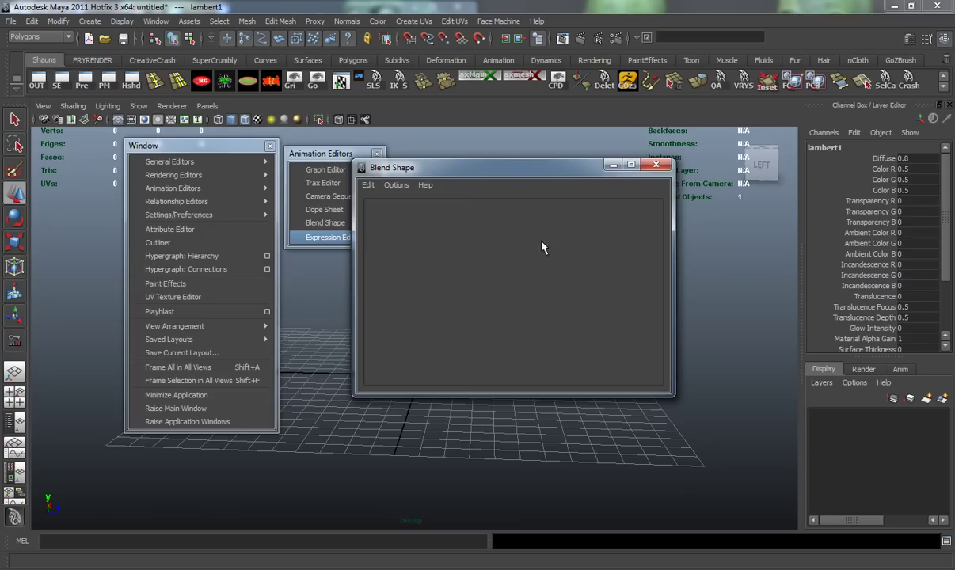
View the Blend Shape window, and close both it and the floating Animation Editors window
left_click(656, 165)
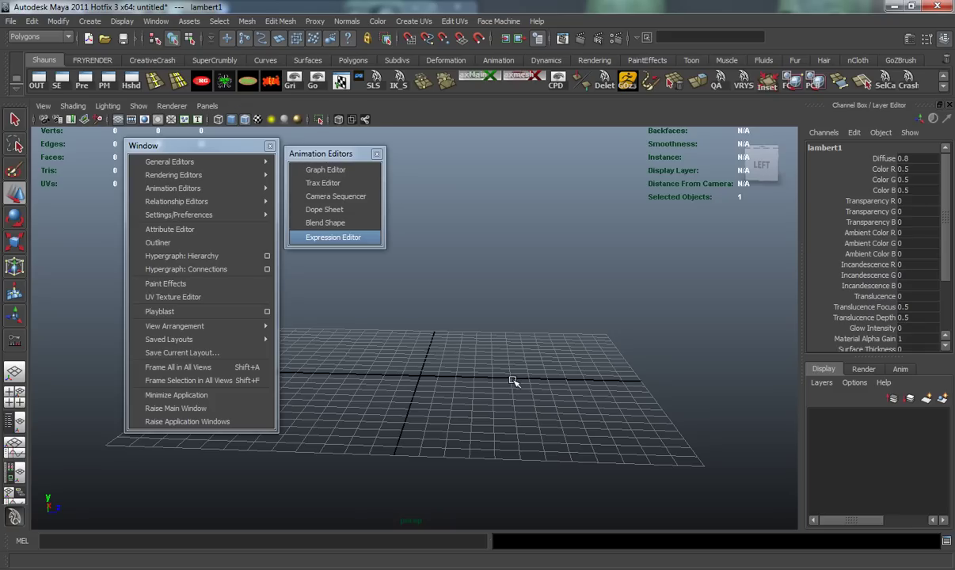
mouse_move(237, 162)
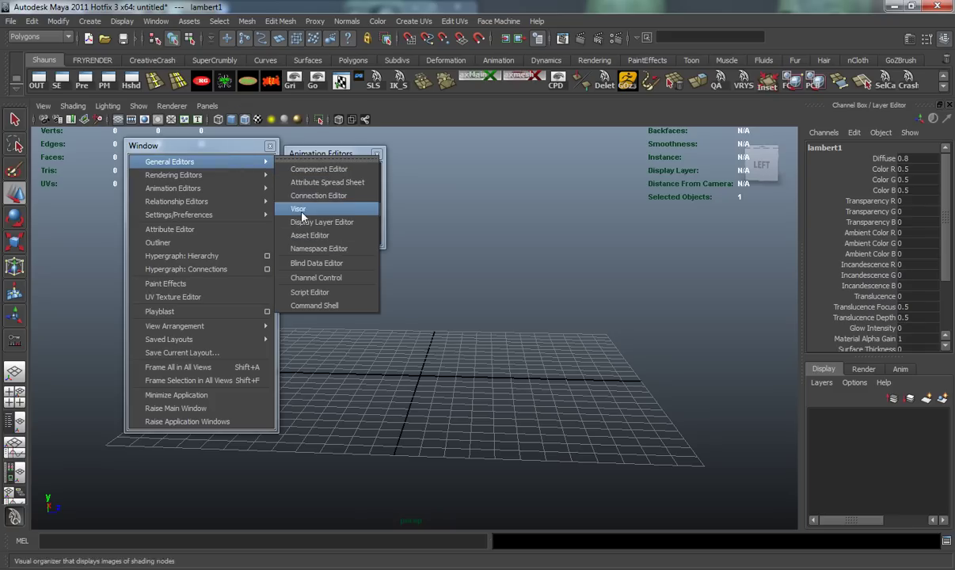
left_click(346, 155)
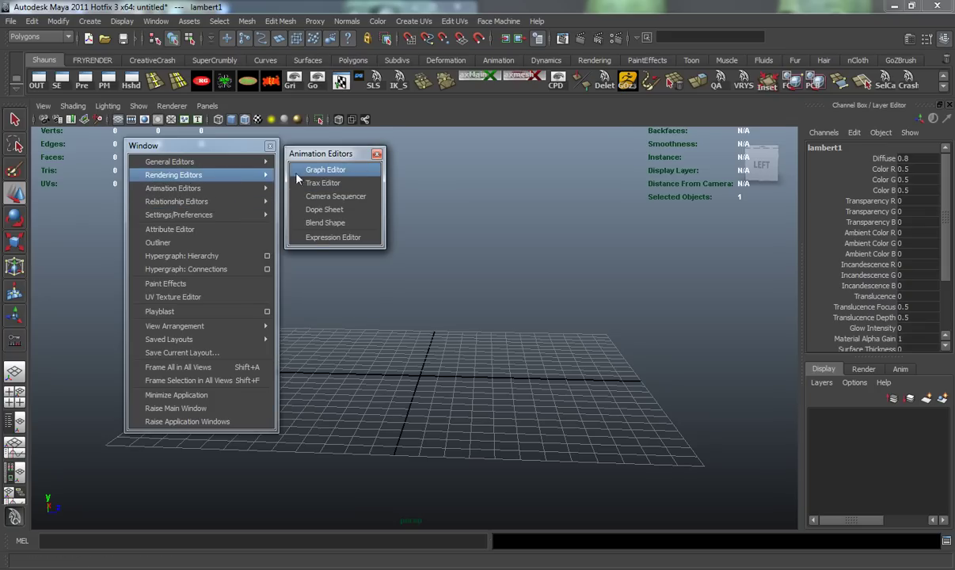
left_click(376, 154)
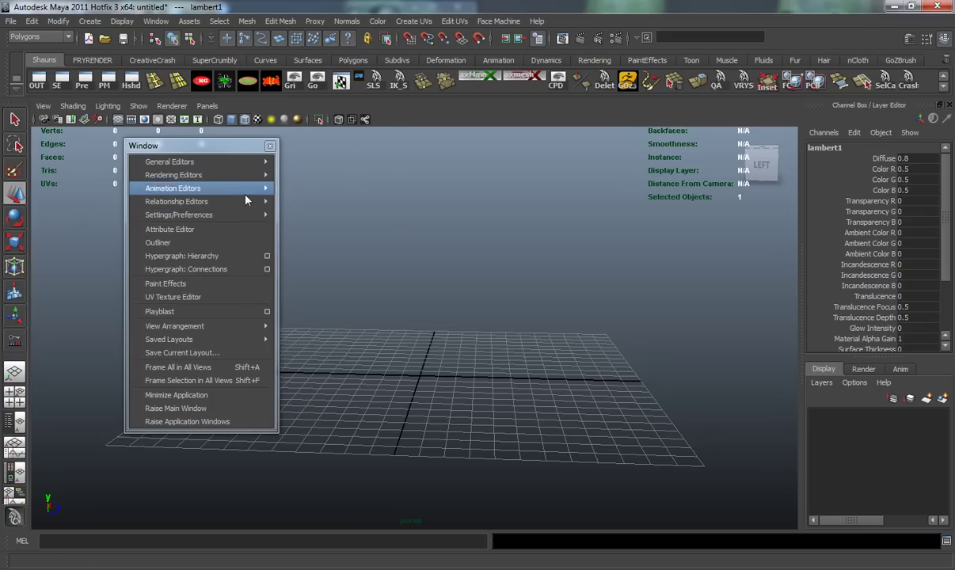
Tear off the Relationship Editors submenu beside the Window menu, look over its entries, and close it
mouse_move(220, 207)
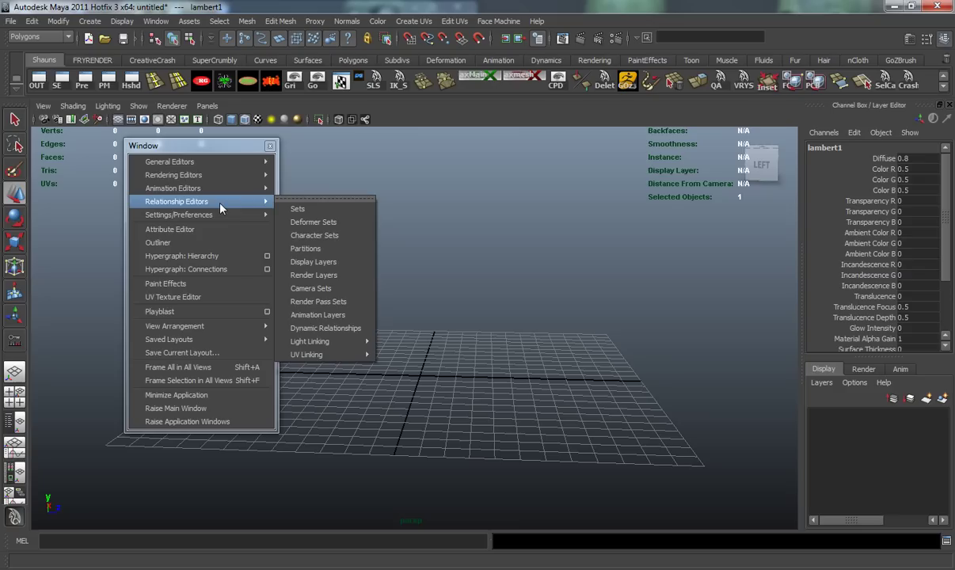
left_click(313, 198)
left_click_drag(313, 187, 335, 166)
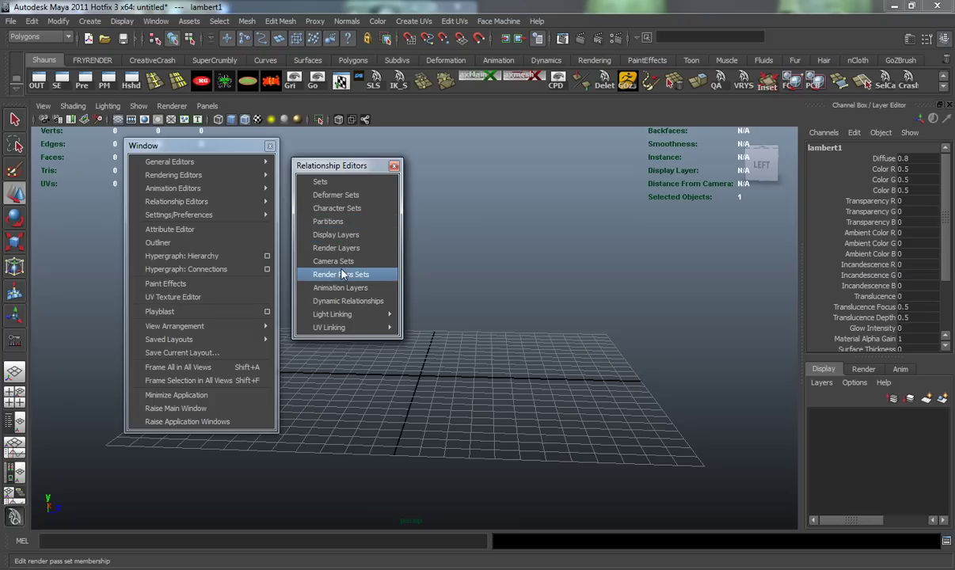
mouse_move(360, 333)
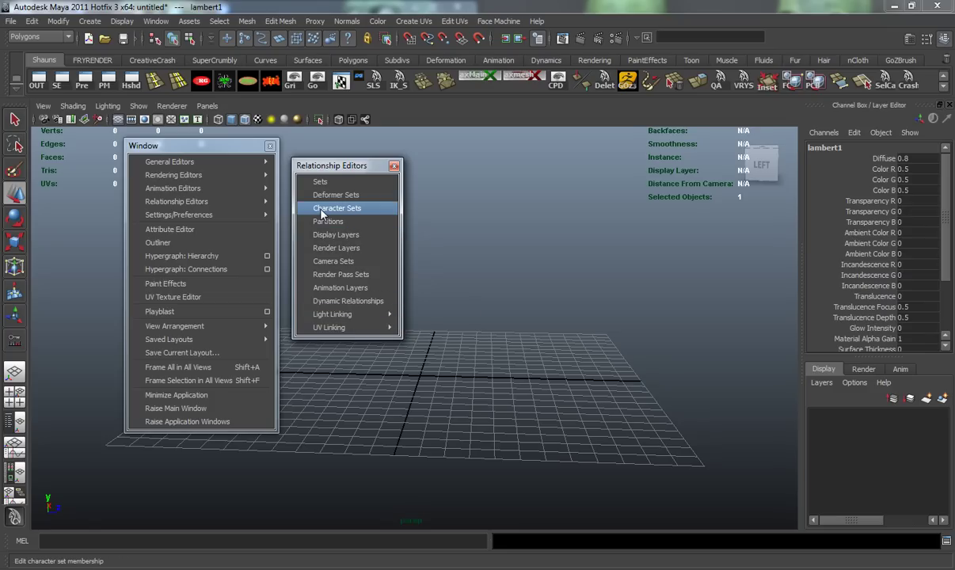
left_click(394, 167)
Tear off the Settings/Preferences submenu as a floating window, clear the selection, and place the floating window beside the Window menu
mouse_move(201, 217)
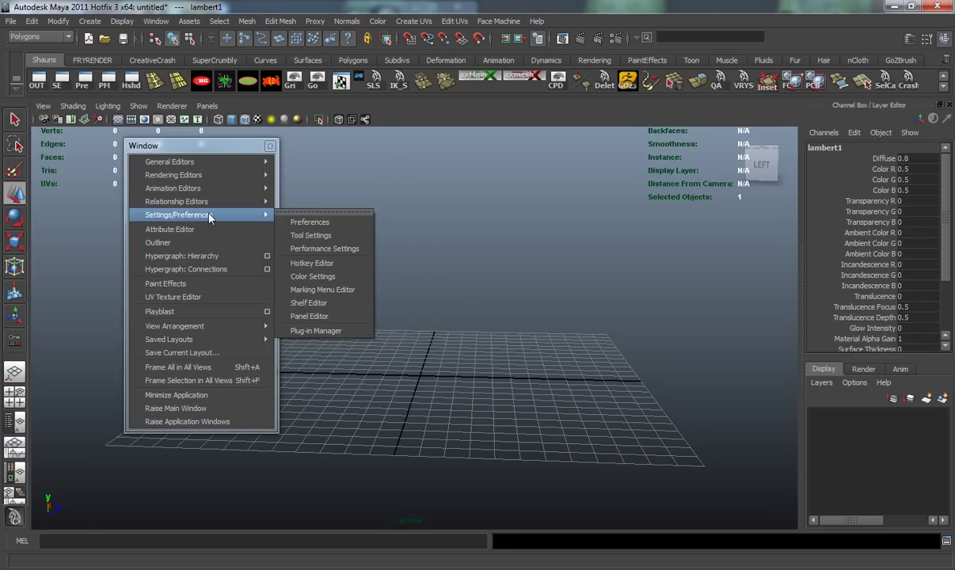
left_click(287, 211)
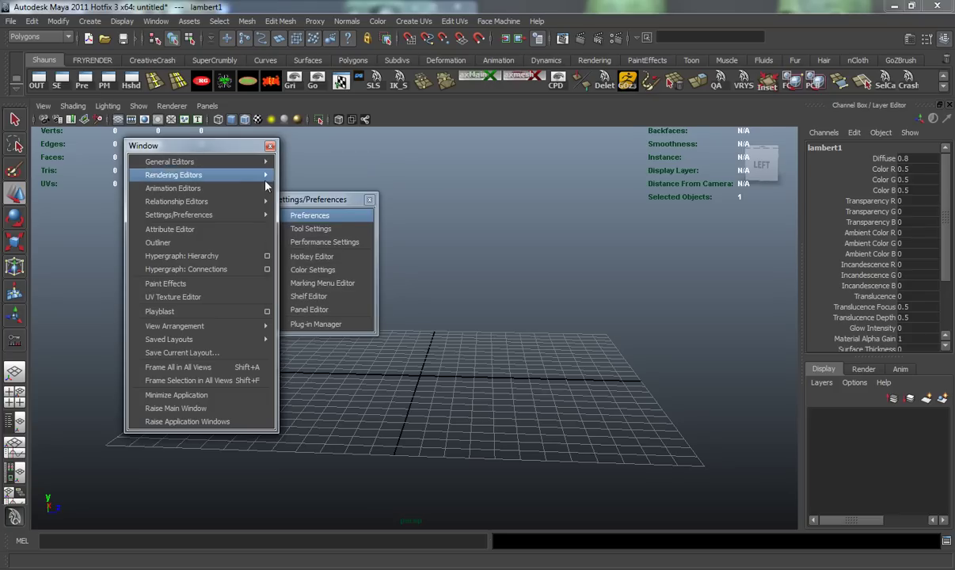
left_click(442, 232)
left_click_drag(325, 201, 413, 166)
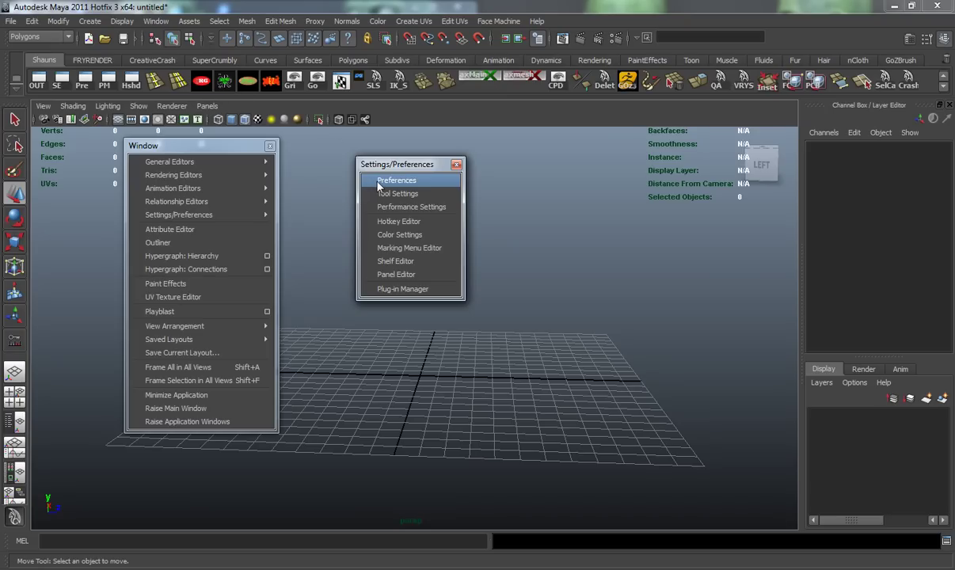
Open the Preferences window at its UI Elements category, moving the floating submenu aside and enlarging the Preferences window
left_click(379, 182)
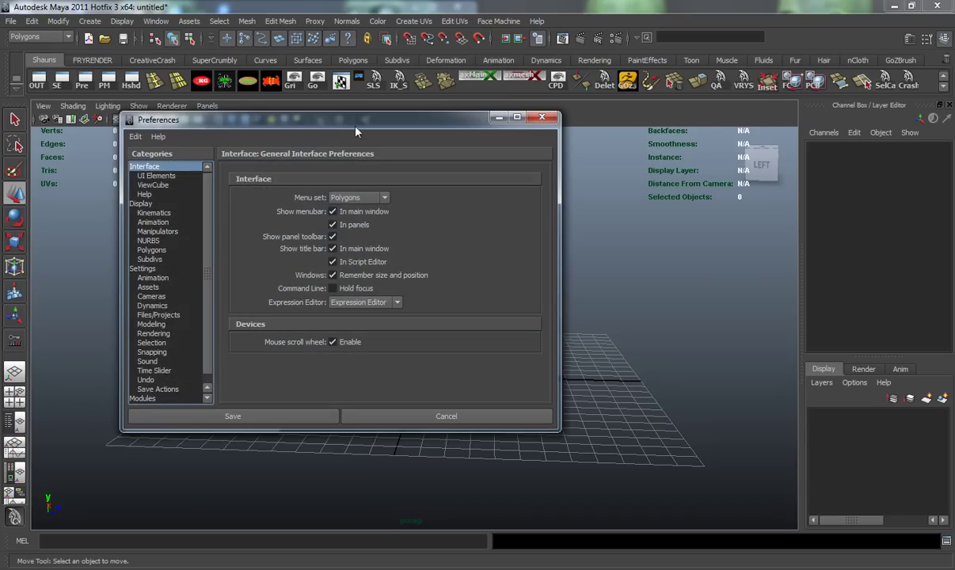
left_click_drag(334, 118, 606, 120)
left_click_drag(382, 163, 173, 164)
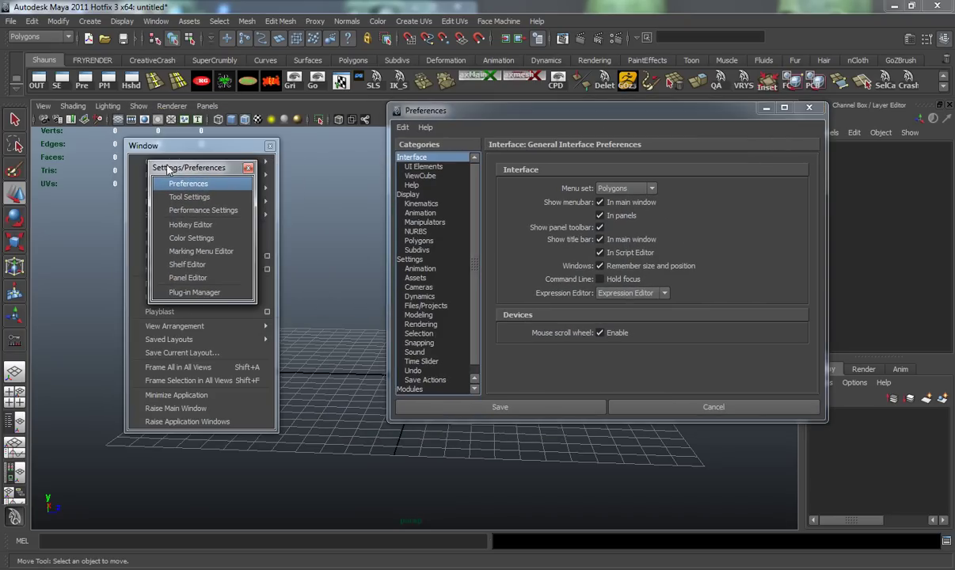
left_click(424, 167)
left_click_drag(581, 117, 476, 54)
left_click_drag(460, 359, 453, 502)
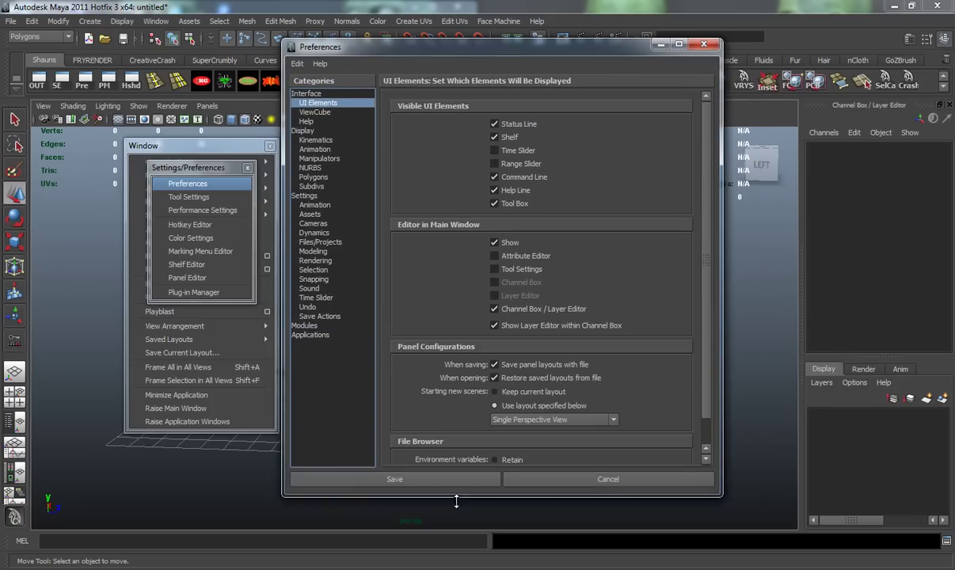
left_click_drag(284, 225, 77, 225)
left_click_drag(719, 209, 797, 208)
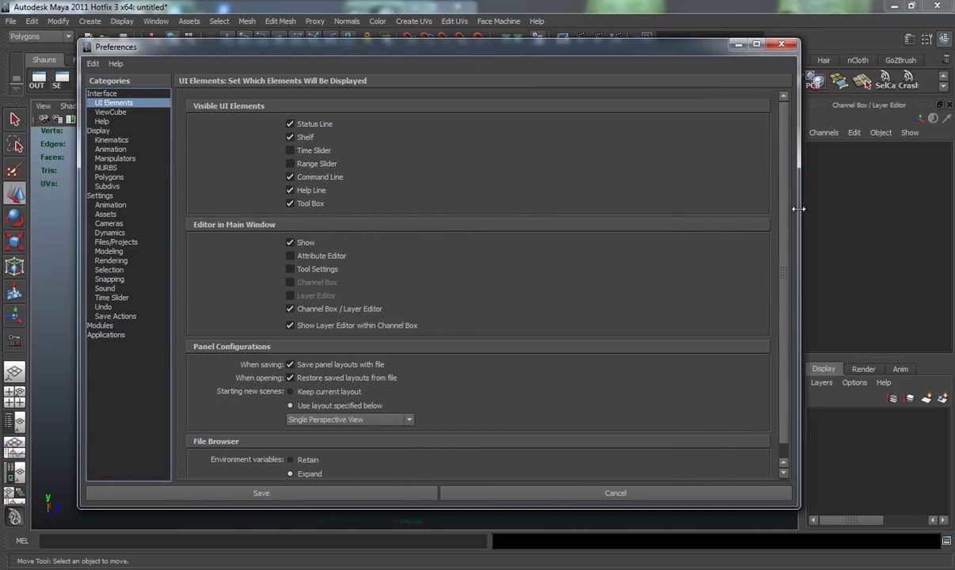
Try the Dynamics menu set in the general Interface preferences, and switch back to Polygons
left_click(102, 94)
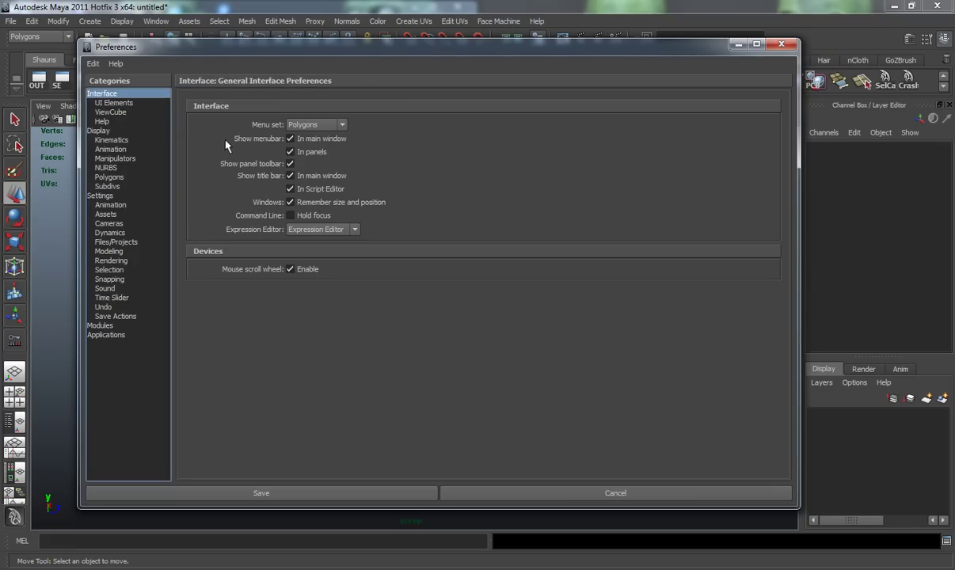
left_click(321, 125)
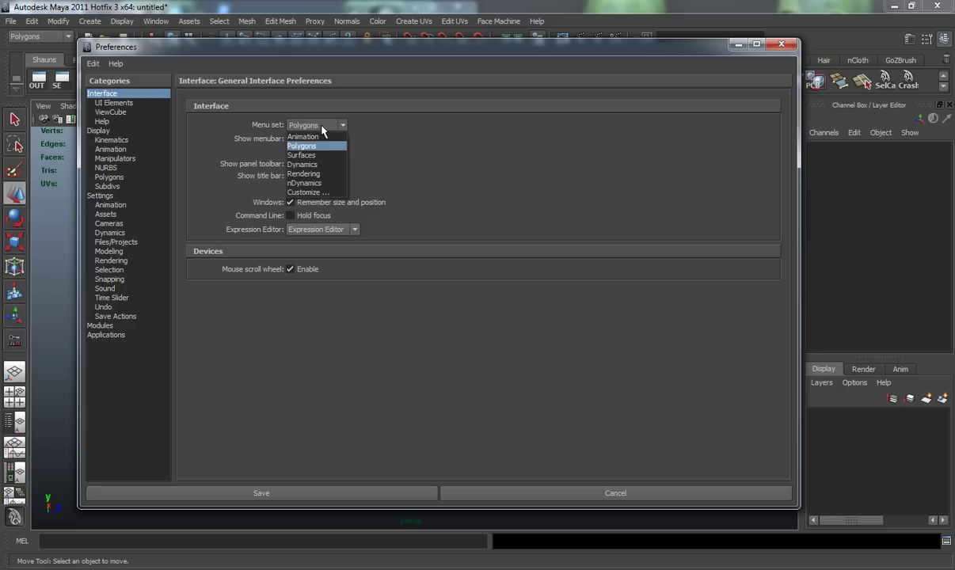
left_click(301, 165)
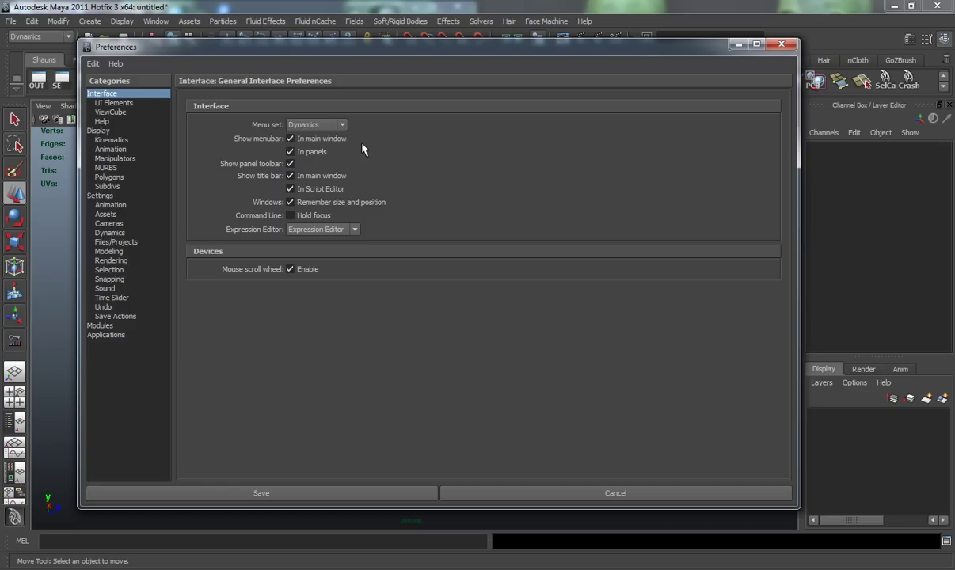
left_click(306, 127)
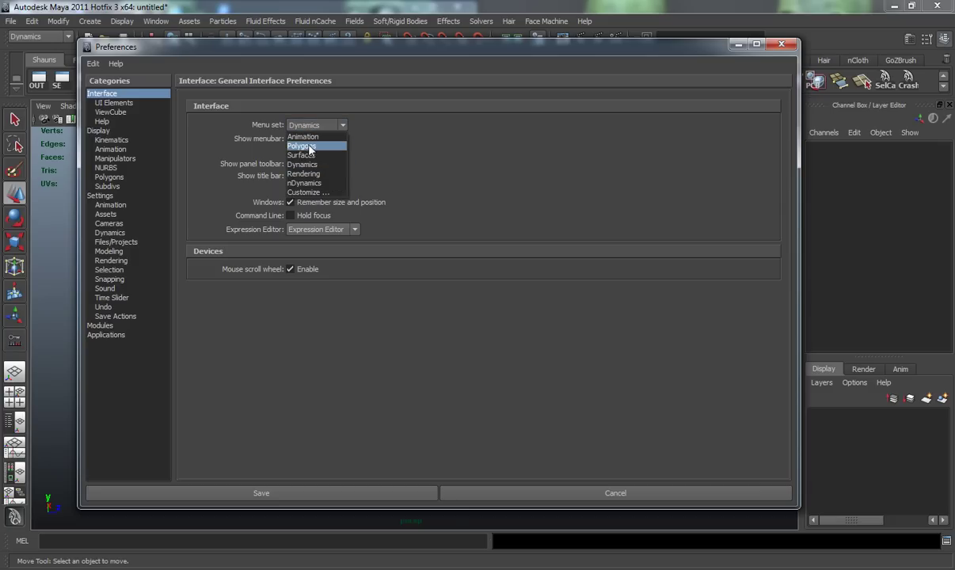
left_click(309, 146)
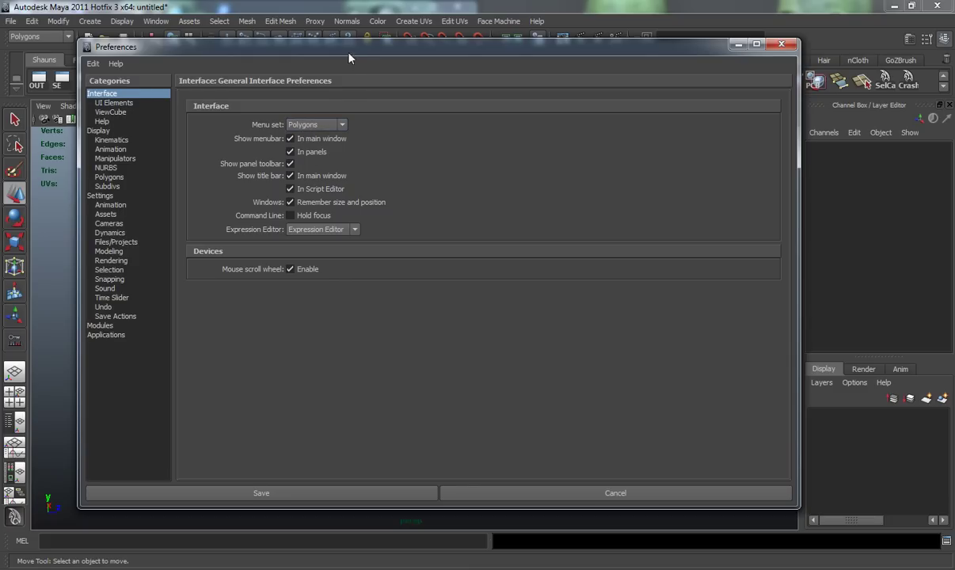
In the UI Elements preferences, turn the Range Slider and the Time Slider each on and off again
left_click_drag(348, 54, 485, 45)
left_click(255, 95)
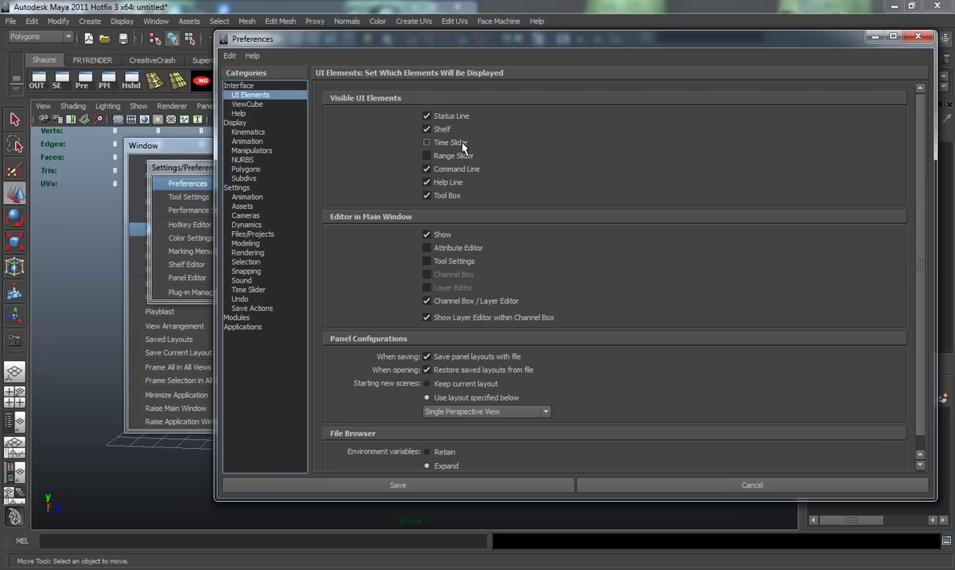
left_click(427, 156)
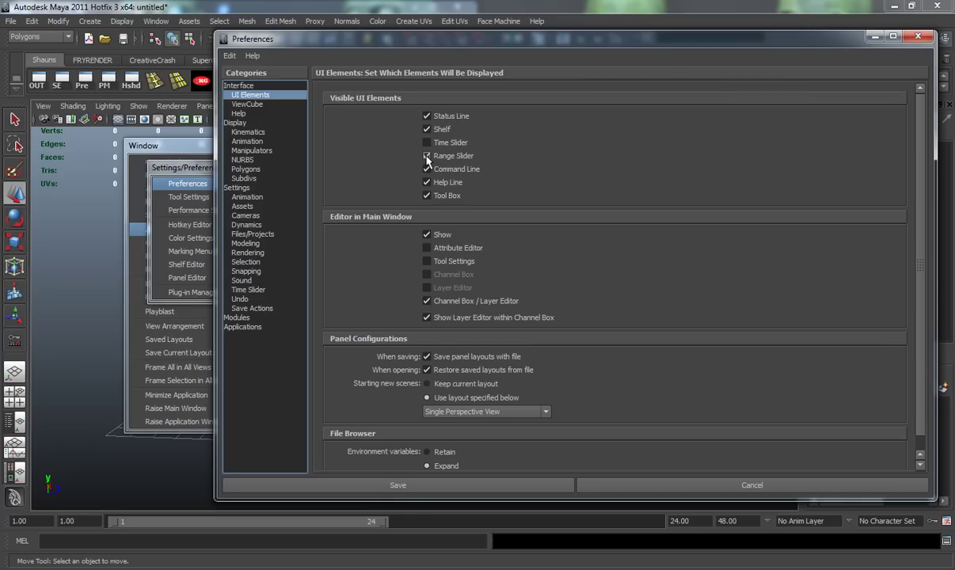
left_click(427, 156)
left_click(427, 143)
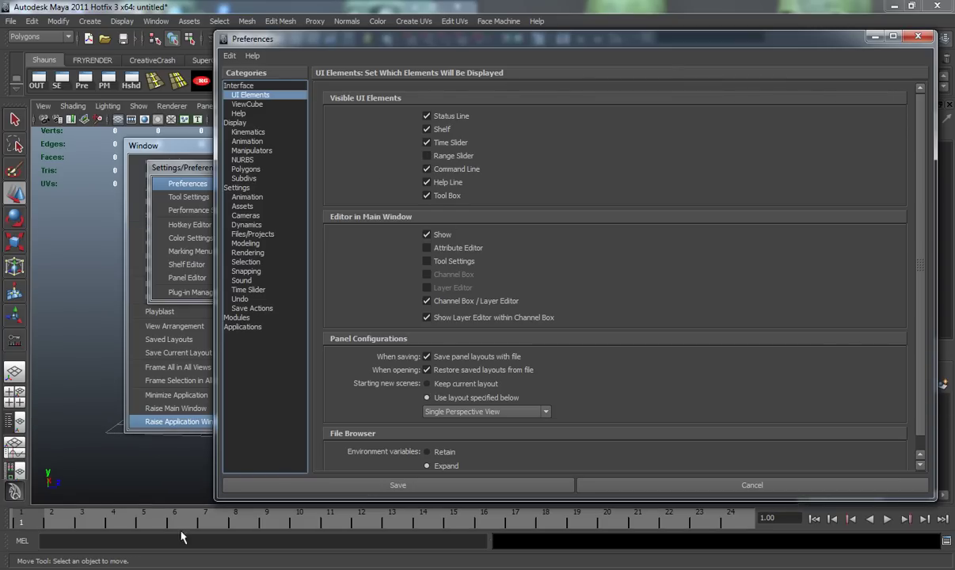
left_click(427, 142)
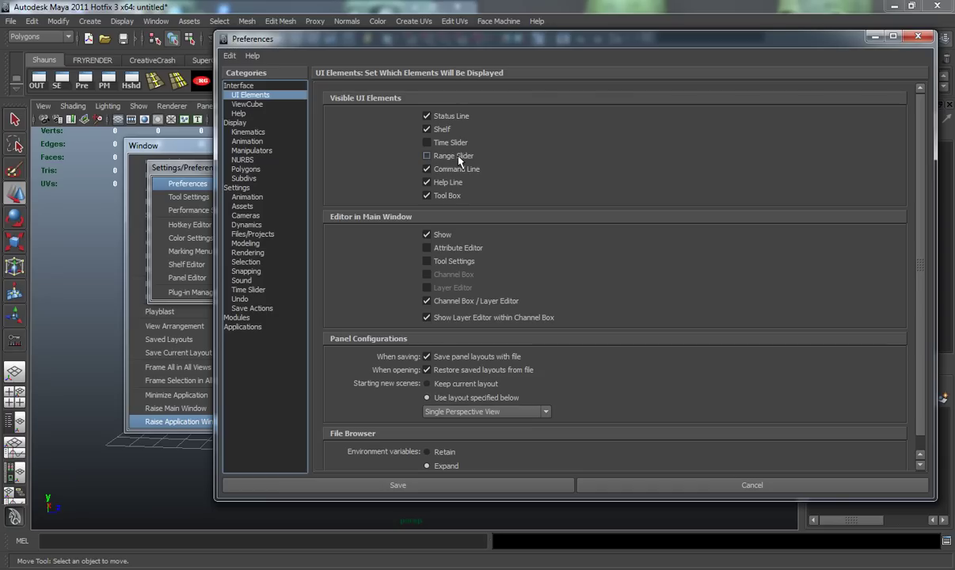
Hide and restore the Help Line and the Tool Box through the visible UI elements options
left_click(454, 184)
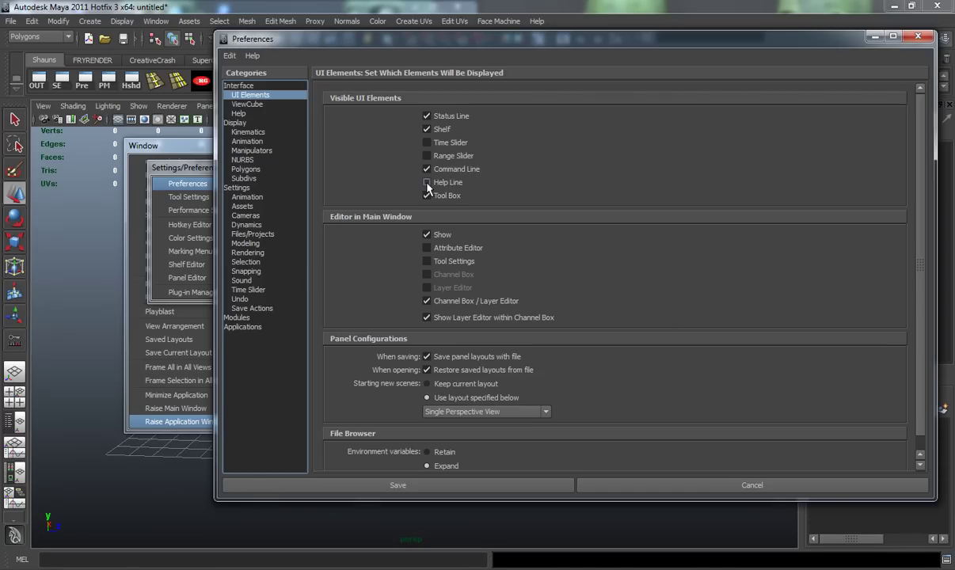
left_click(427, 183)
left_click(427, 196)
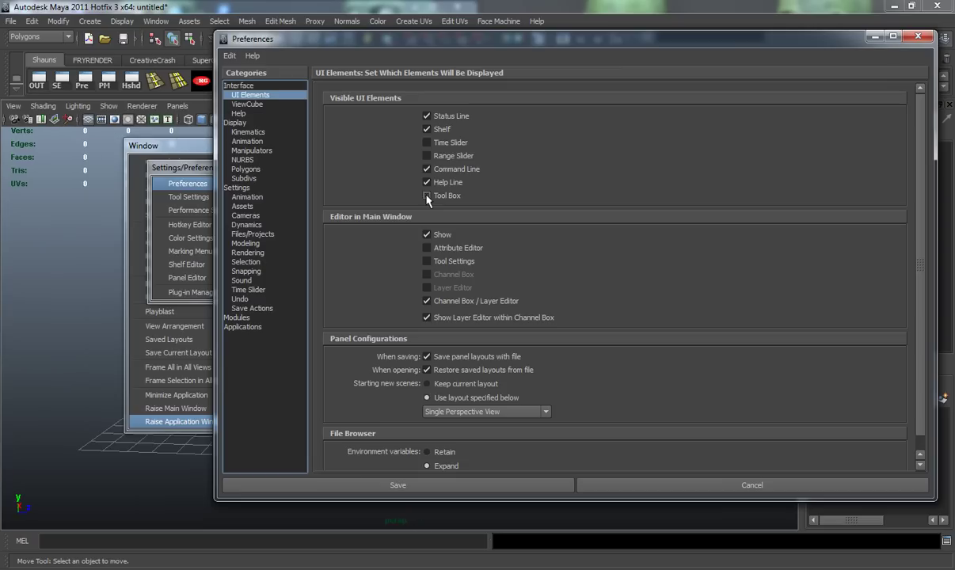
left_click(427, 196)
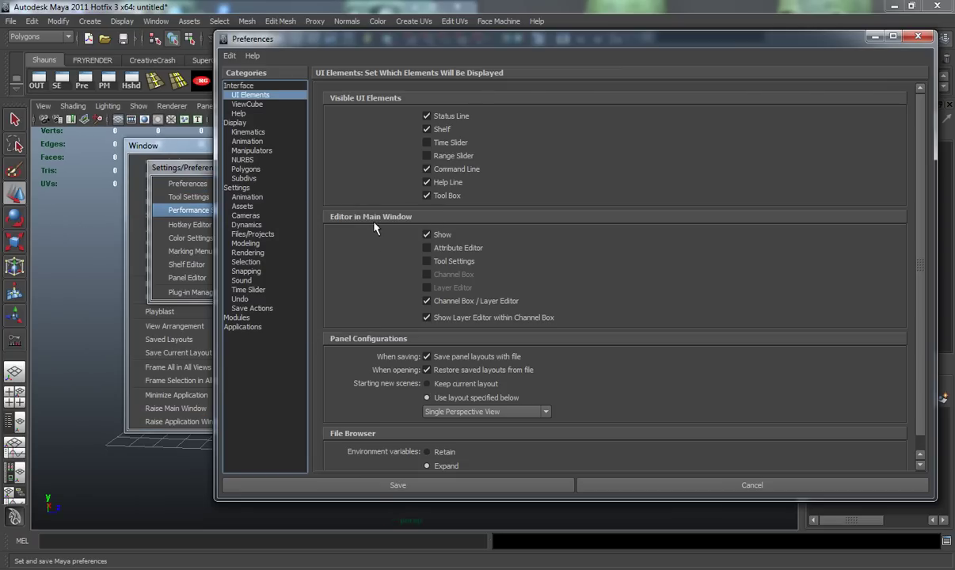
Move the floating Window and Settings/Preferences menus down out of the way, and bring the Preferences window back fully into view
left_click_drag(462, 39, 529, 124)
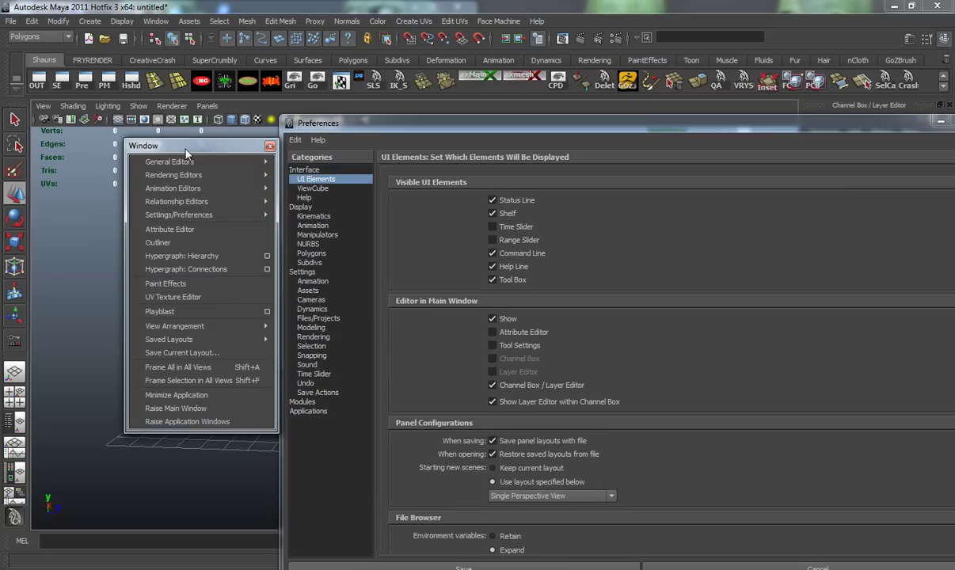
left_click_drag(186, 152, 69, 552)
left_click_drag(202, 169, 217, 553)
left_click_drag(559, 127, 407, 41)
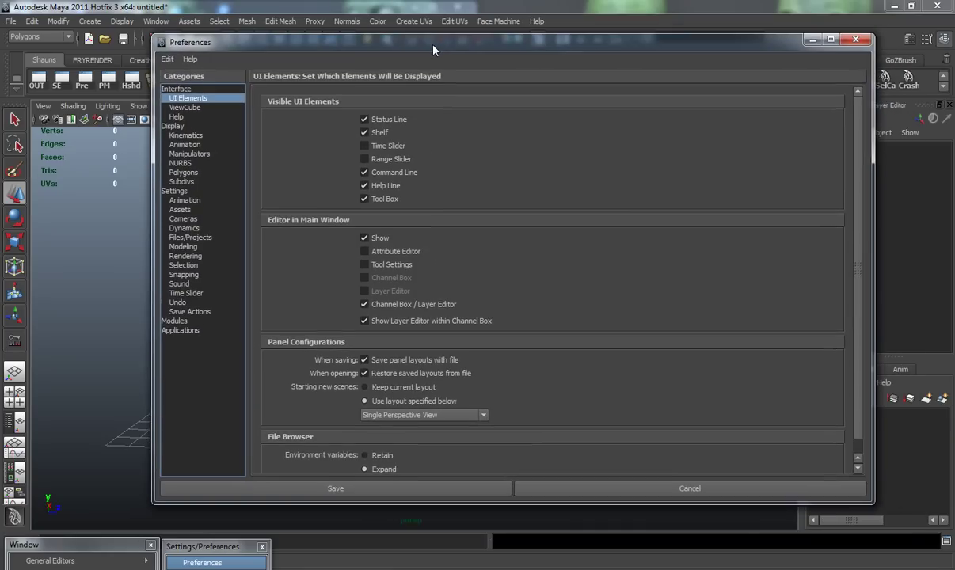
Toggle the Show option for editors in the main window off and on, and the Attribute Editor option on and off
left_click(363, 239)
left_click(363, 239)
left_click_drag(670, 45, 555, 50)
left_click_drag(396, 52, 449, 47)
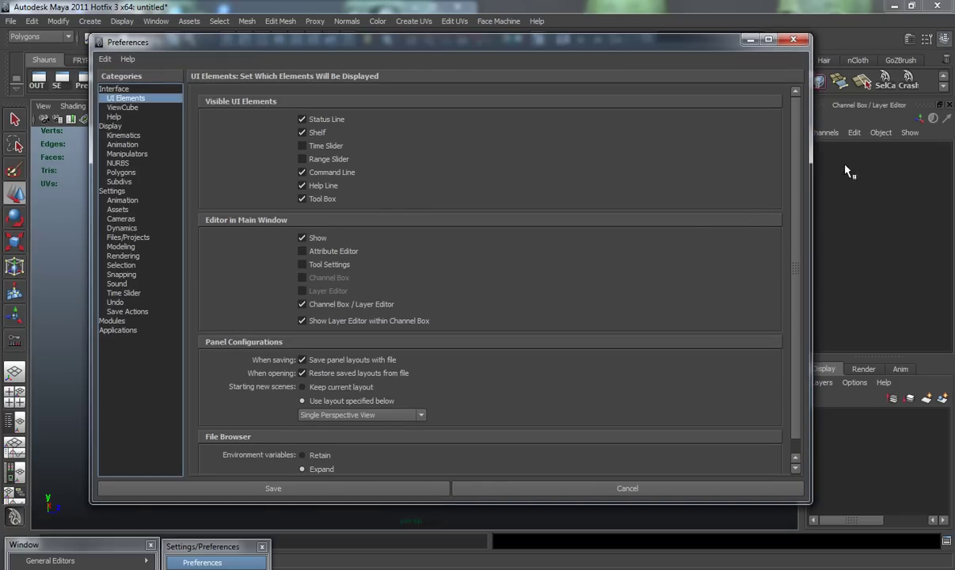
left_click(302, 251)
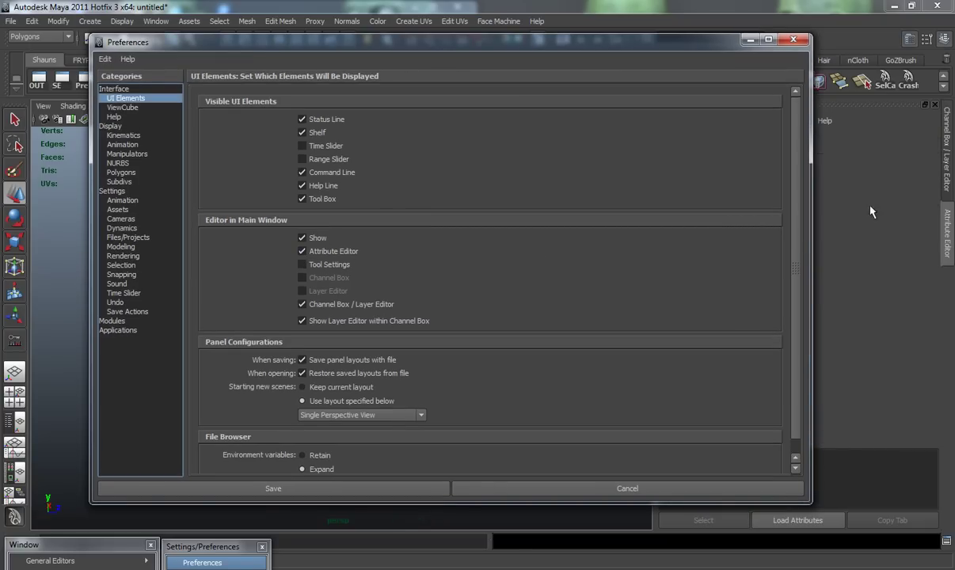
left_click(302, 251)
Show Tool Settings in the main window, view the Move and Scale tool settings, and hide the panel again
left_click(302, 265)
left_click_drag(353, 43, 658, 53)
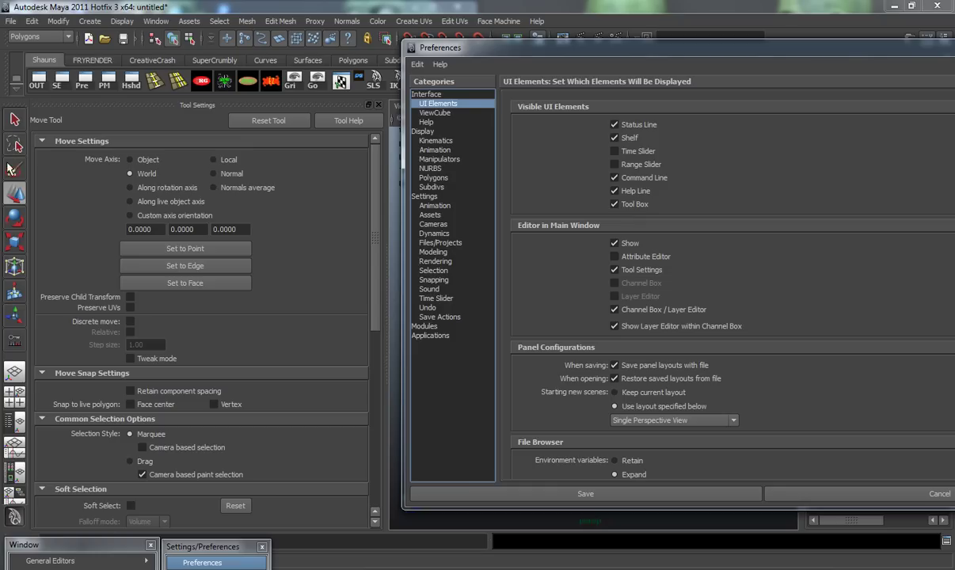
left_click(15, 214)
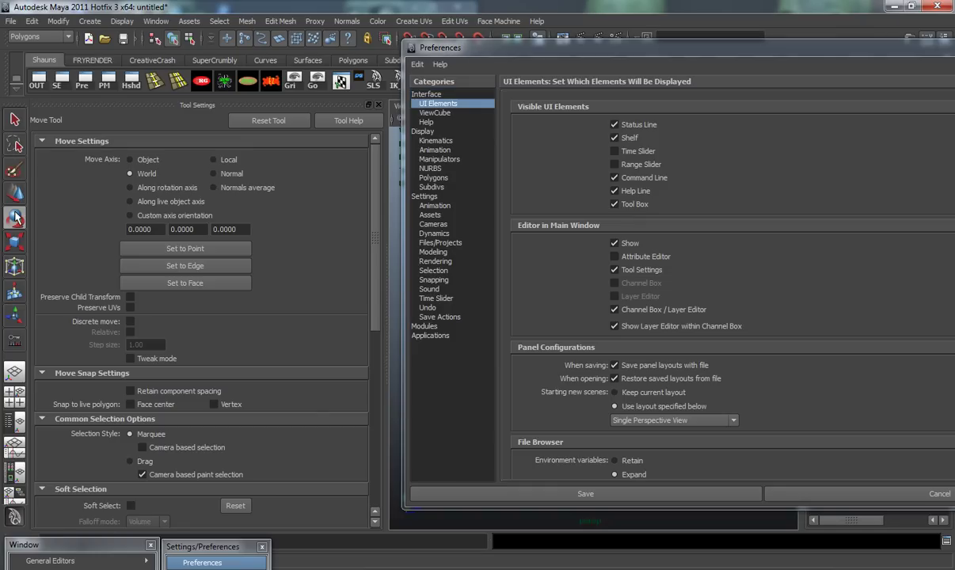
left_click(15, 240)
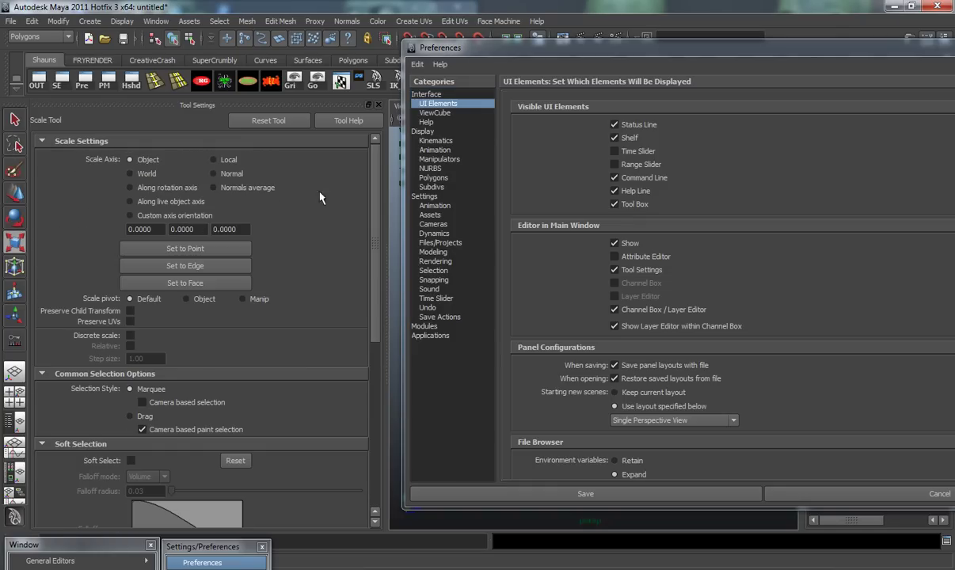
left_click(378, 105)
left_click_drag(505, 46, 350, 43)
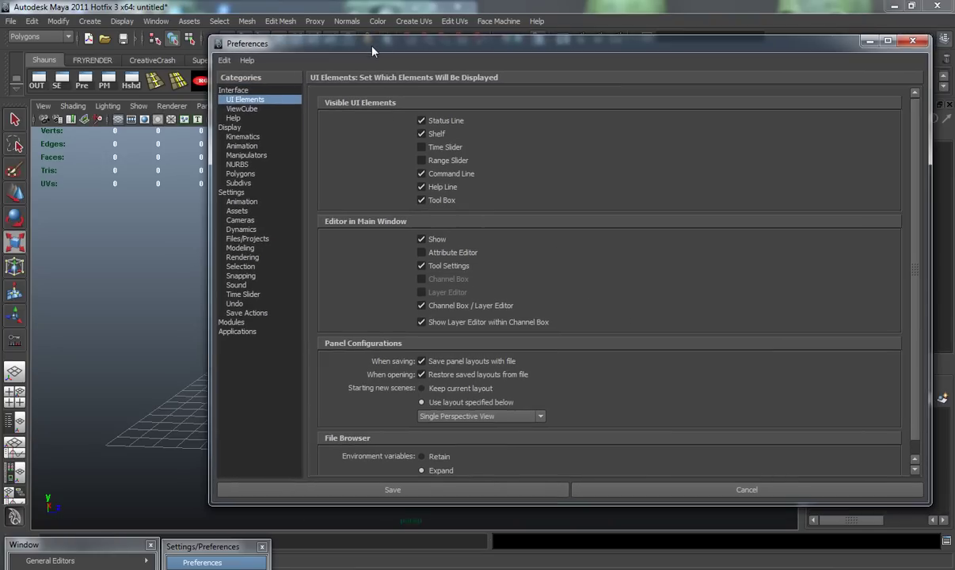
left_click(419, 267)
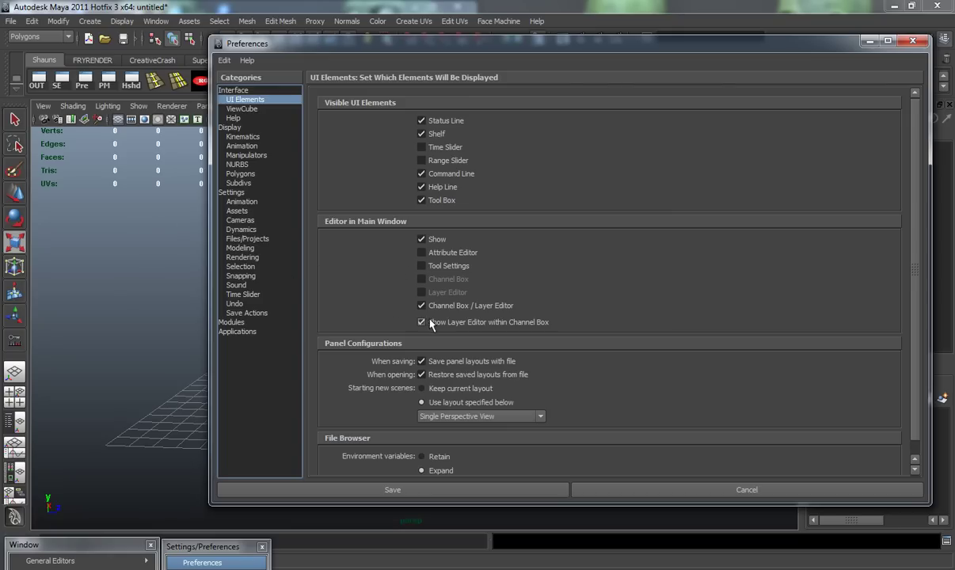
Turn the Channel Box / Layer Editor option and the Show Layer Editor within Channel Box option each off and on again
left_click_drag(749, 51, 578, 53)
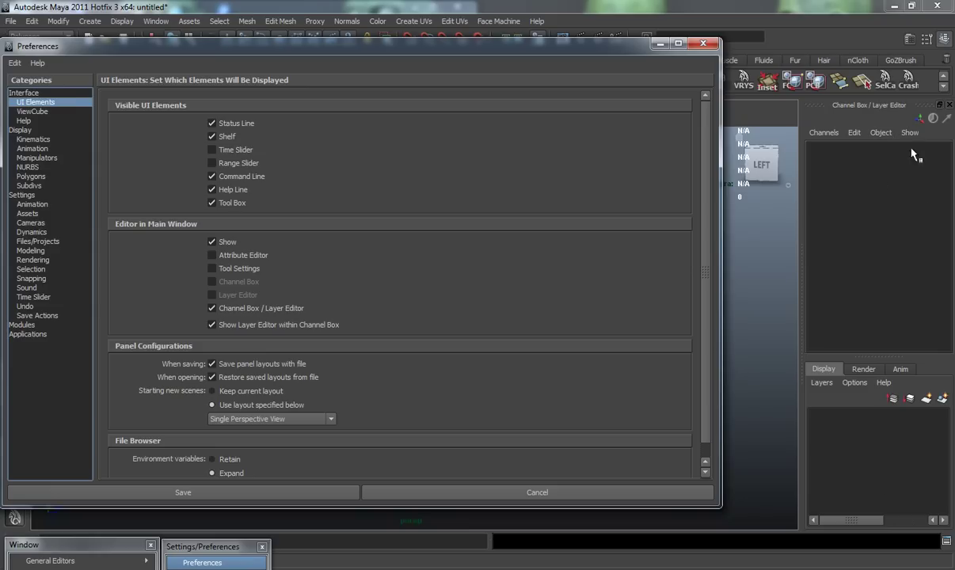
left_click(211, 308)
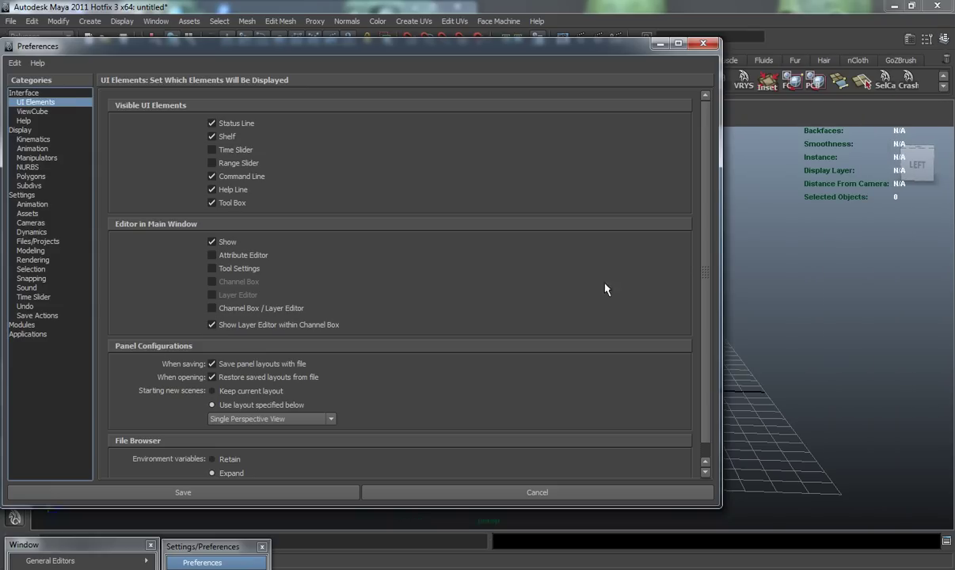
left_click(211, 308)
left_click_drag(380, 56, 445, 51)
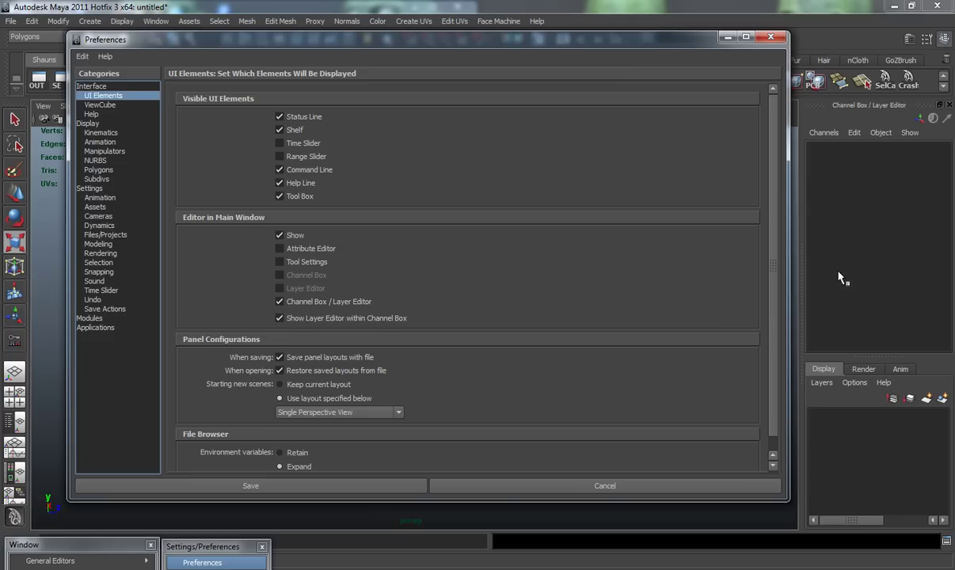
left_click(279, 317)
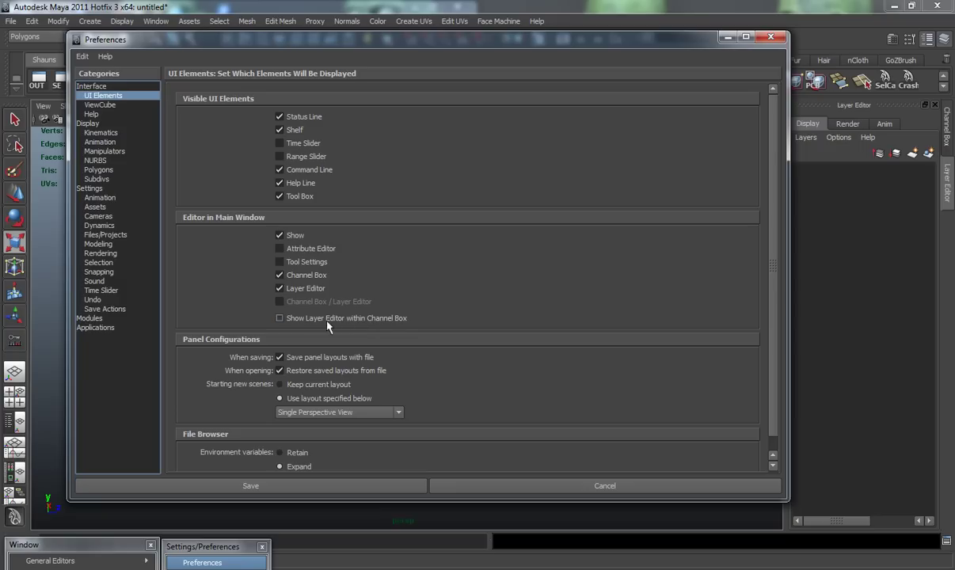
left_click(279, 318)
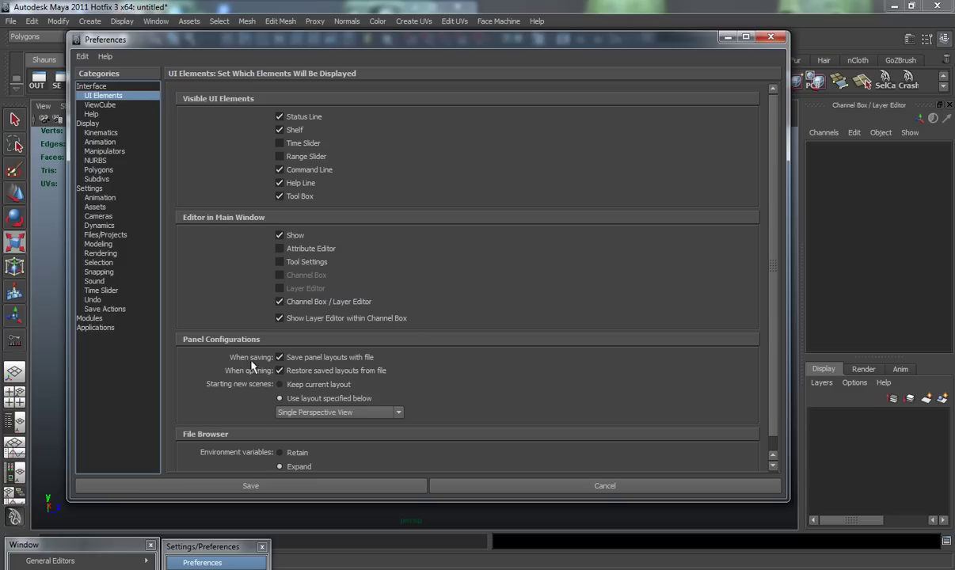
Look over the Panel Configurations and File Browser options, and move the Preferences window down to uncover the viewport
scroll(777, 317, "down", 1)
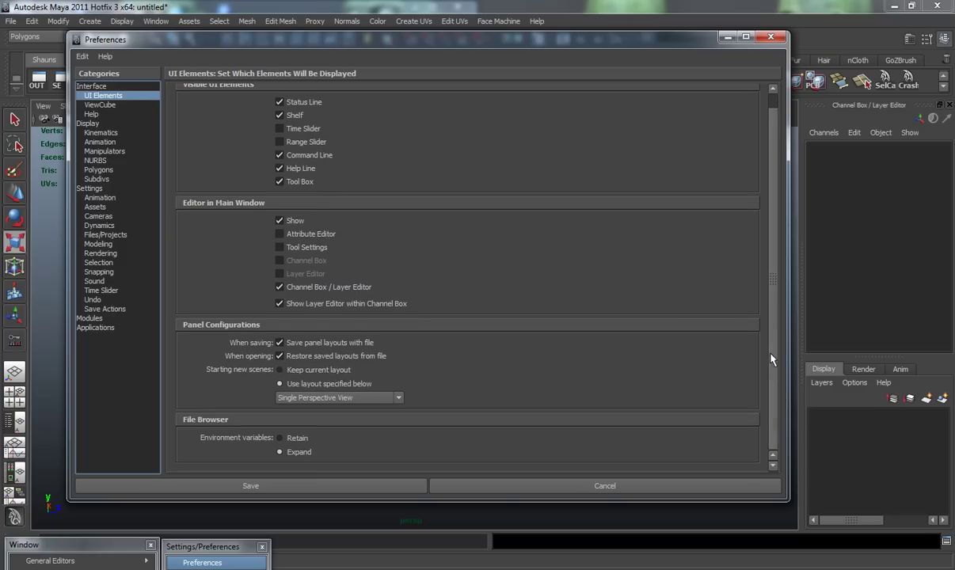
left_click_drag(543, 41, 614, 507)
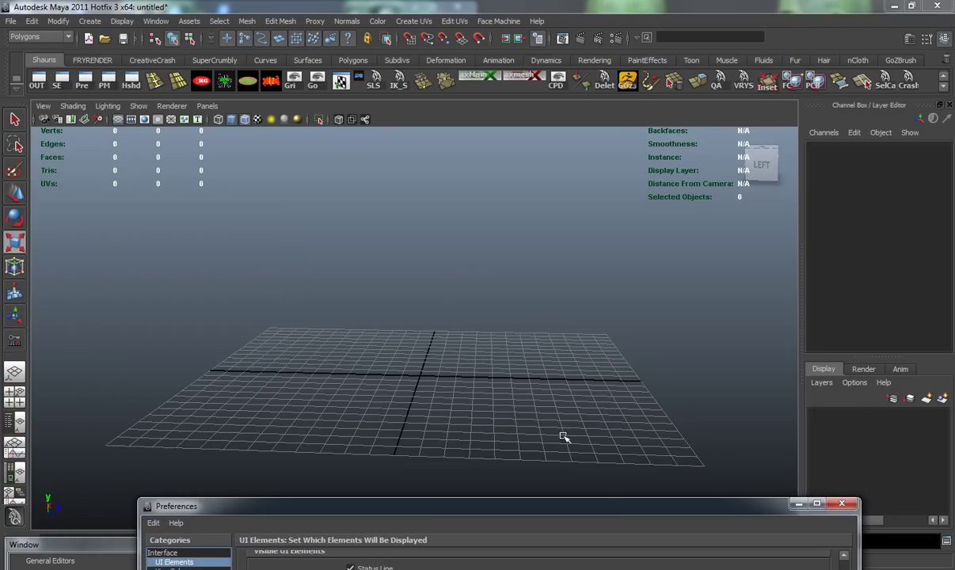
Bring the Preferences window back up, show the ViewCube preferences, and move the window clear of the viewport's ViewCube
left_click_drag(518, 509, 485, 42)
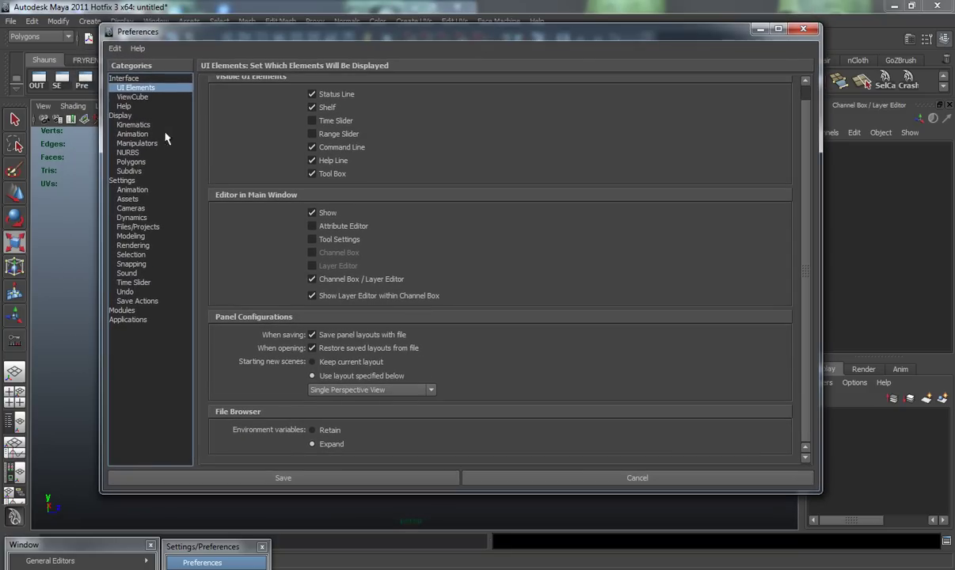
left_click(133, 96)
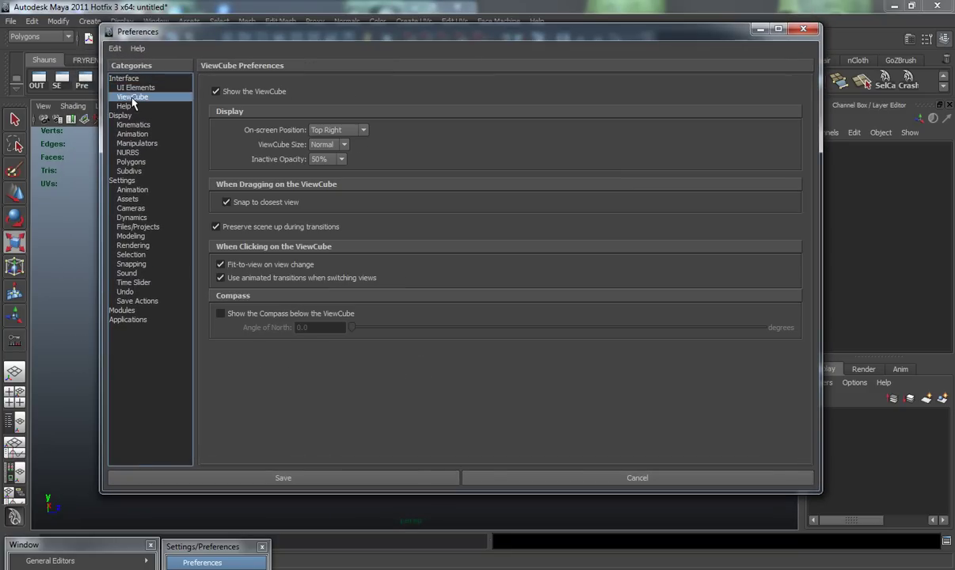
left_click_drag(553, 45, 372, 121)
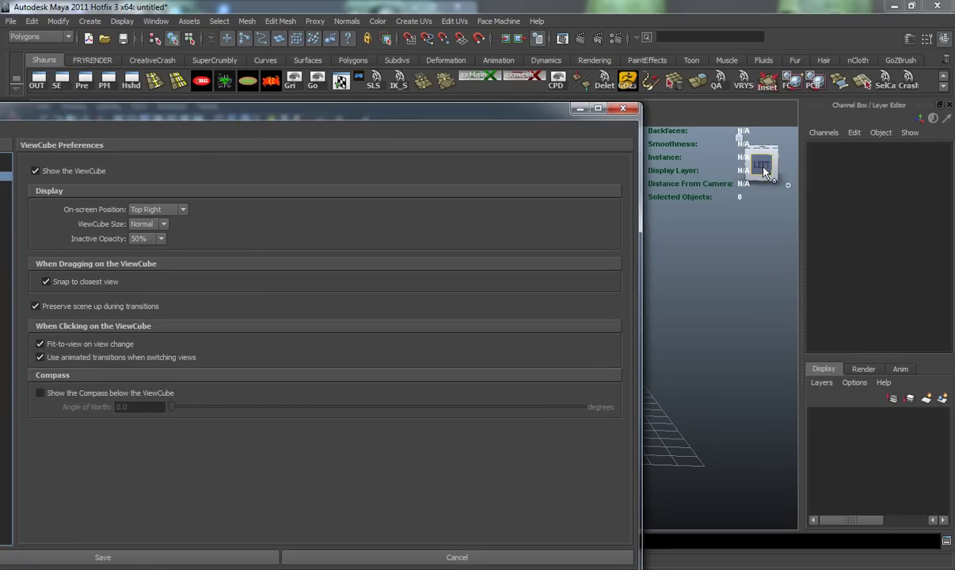
left_click_drag(483, 118, 506, 453)
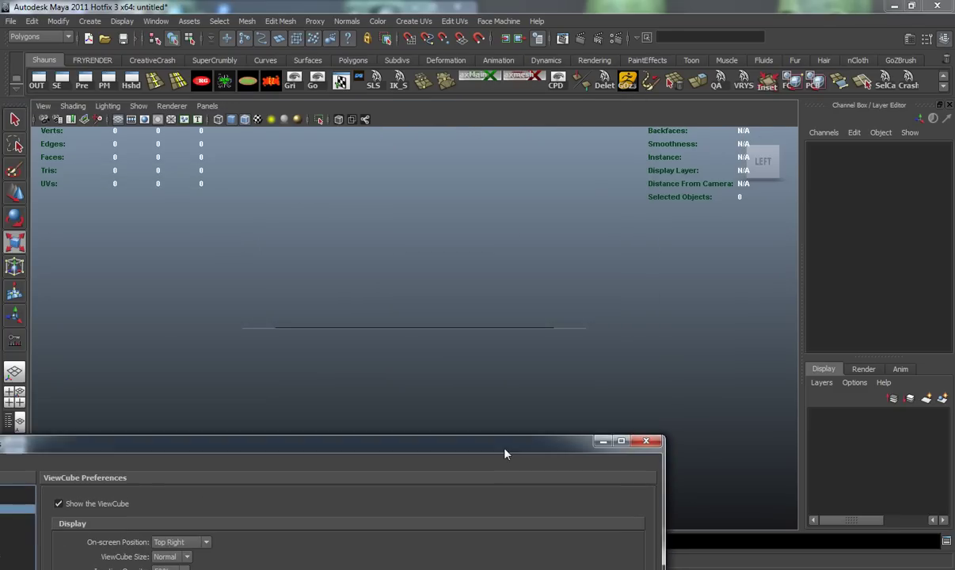
Rotate the perspective view with the ViewCube, tumble it to an angled view of the grid, and bring the Preferences window back
left_click(718, 228)
mouse_move(757, 154)
left_mouse_down()
mouse_move(750, 145)
mouse_move(763, 142)
left_mouse_up()
left_click(763, 142)
left_click(739, 148)
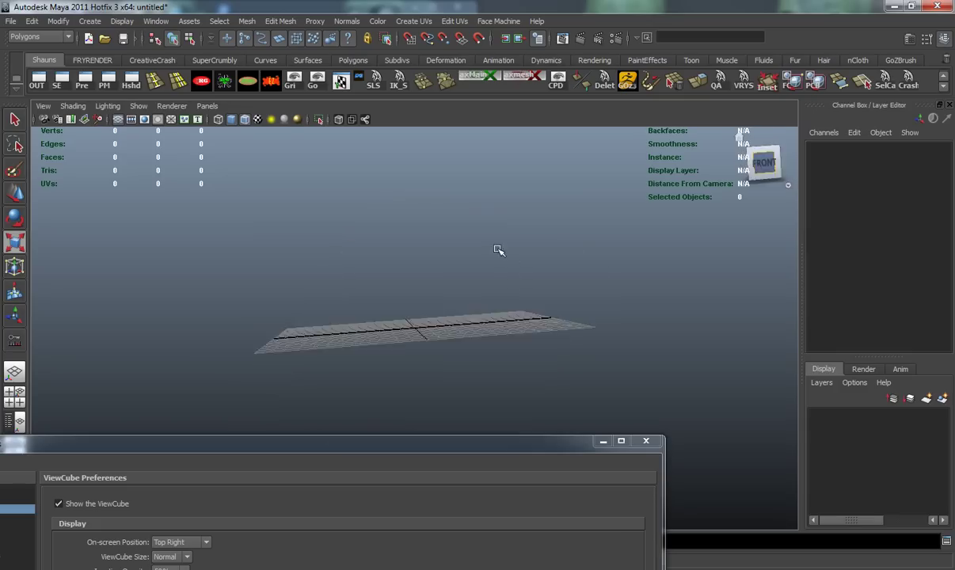
left_click_drag(343, 269, 428, 348, "alt")
left_click_drag(342, 434, 459, 46)
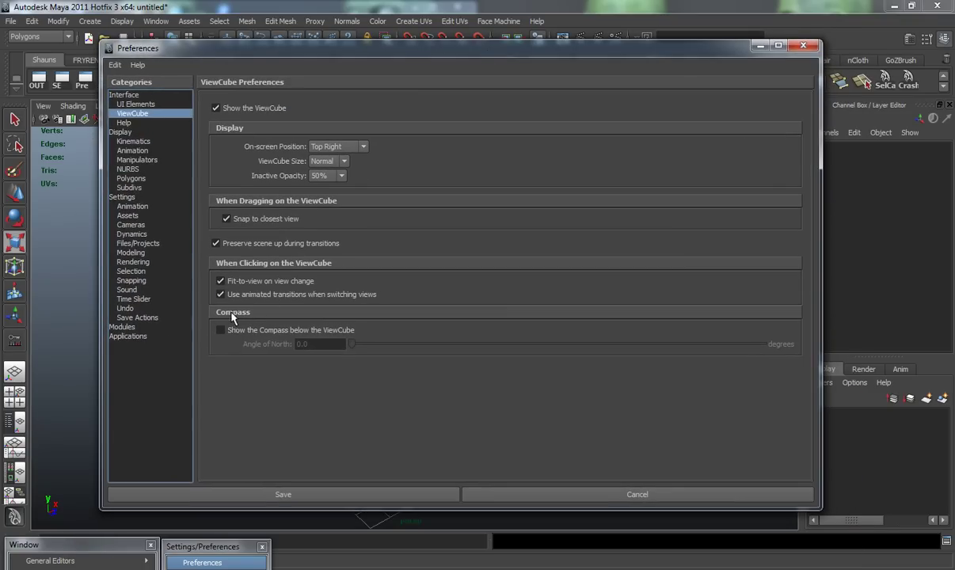
Look over the Help preferences and the general Display, Kinematics, Animation and Manipulators display preferences
left_click(127, 124)
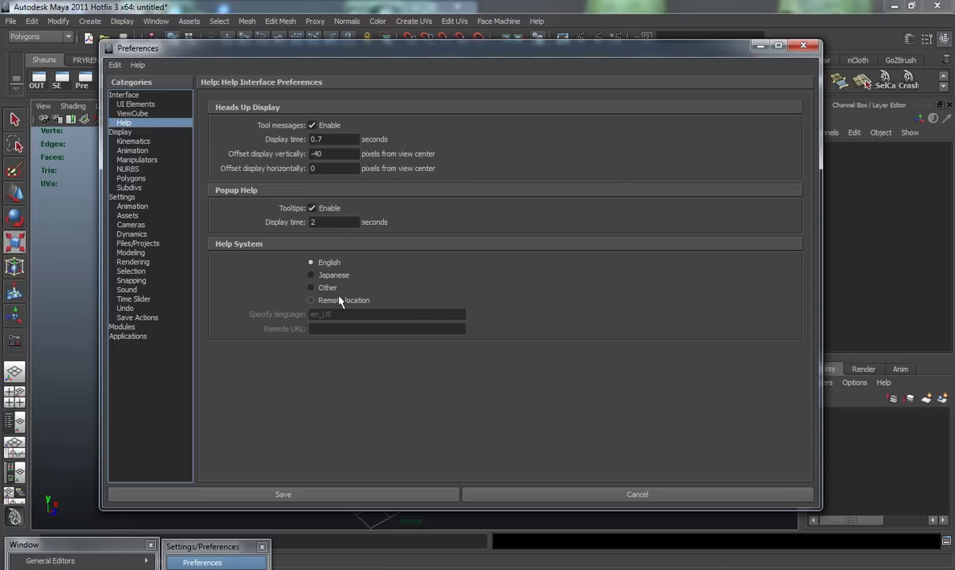
left_click(120, 133)
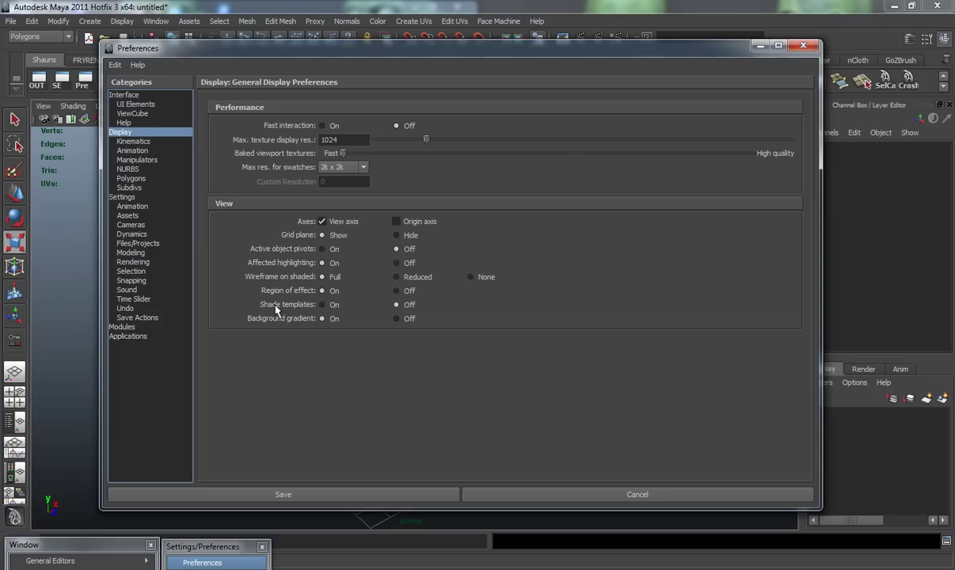
left_click(131, 142)
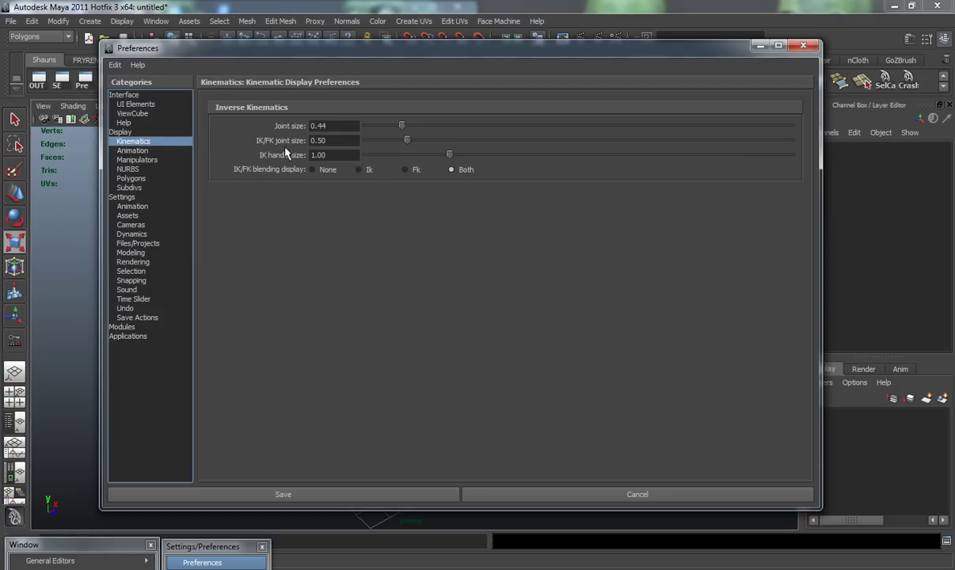
left_click(130, 151)
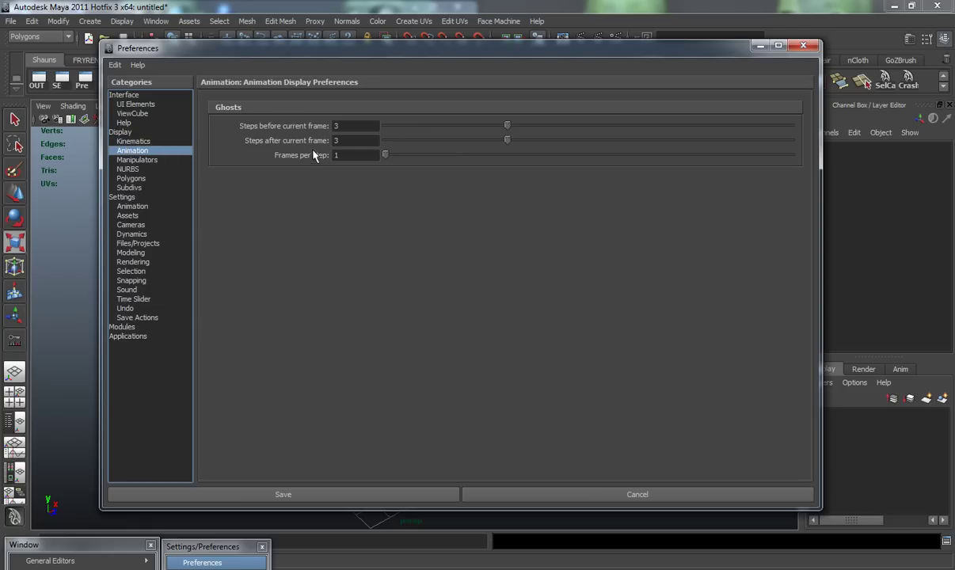
left_click(140, 160)
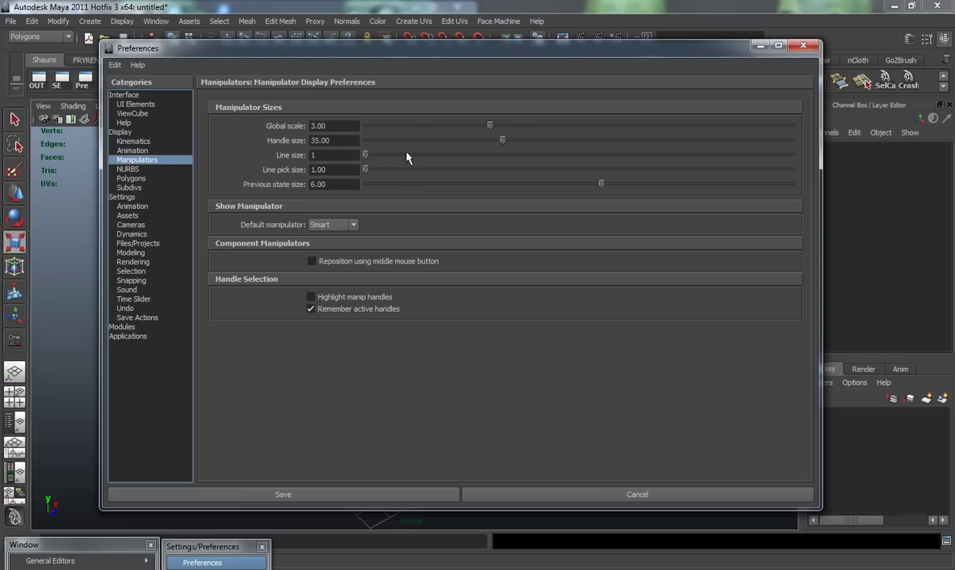
Activate the Move tool, uncover the viewport, and create a large polygon sphere around the grid's centre
left_click(15, 193)
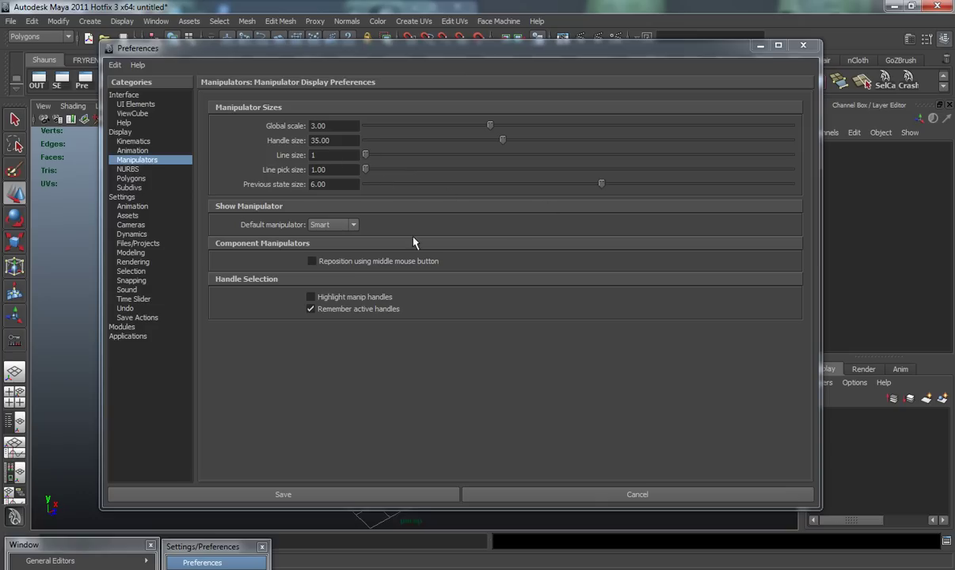
left_click_drag(613, 49, 658, 511)
left_click(352, 60)
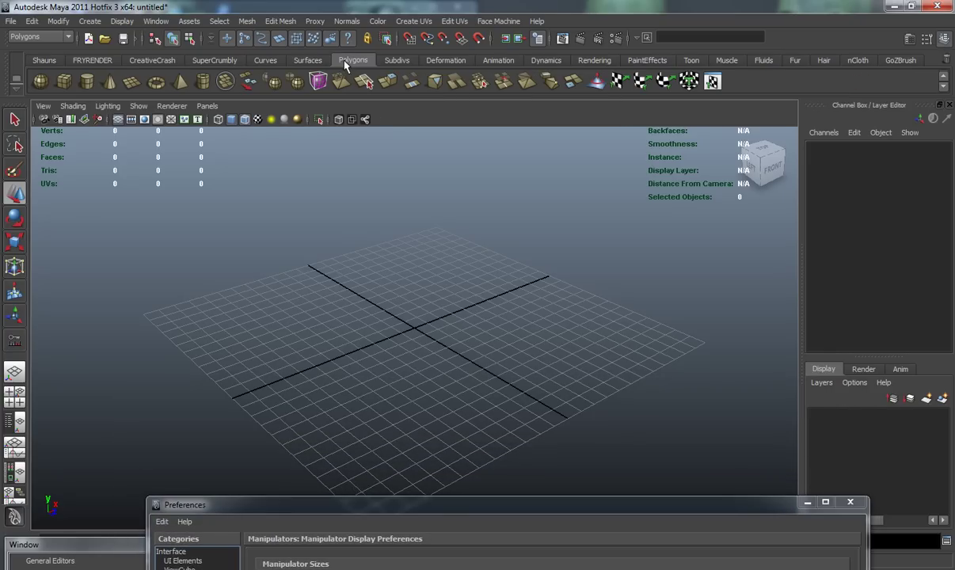
left_click(41, 81)
left_click_drag(417, 295, 524, 370)
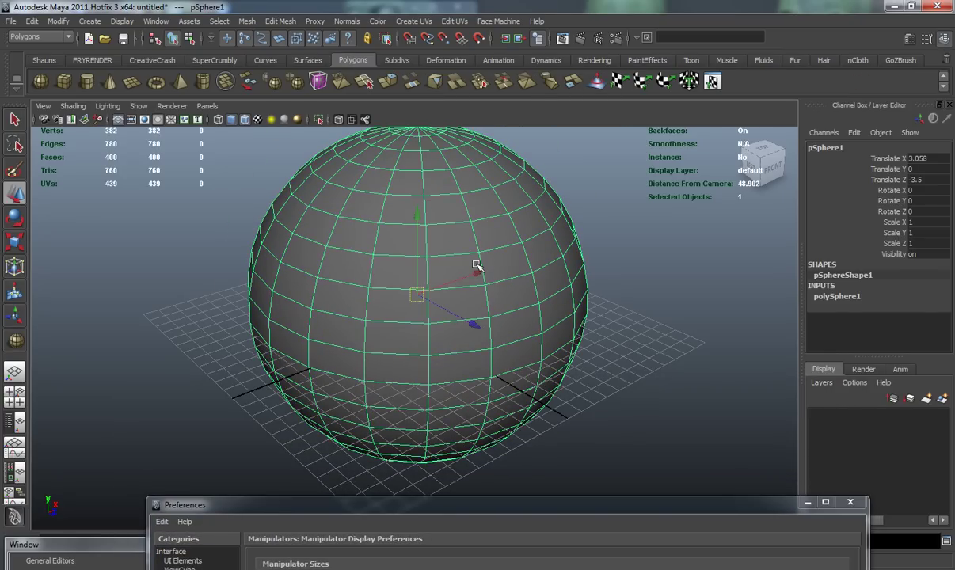
Shrink and enlarge the sphere's move manipulator repeatedly, finish with it smaller, and bring the Preferences window back into view
key("minus")
key("minus")
key("minus")
key("plus")
key("plus")
key("plus")
key("minus")
key("minus")
key("minus")
key("plus")
key("plus")
key("plus")
key("minus")
key("minus")
key("minus")
key("plus")
key("plus")
key("plus")
key("minus")
key("minus")
left_click_drag(536, 513, 507, 48)
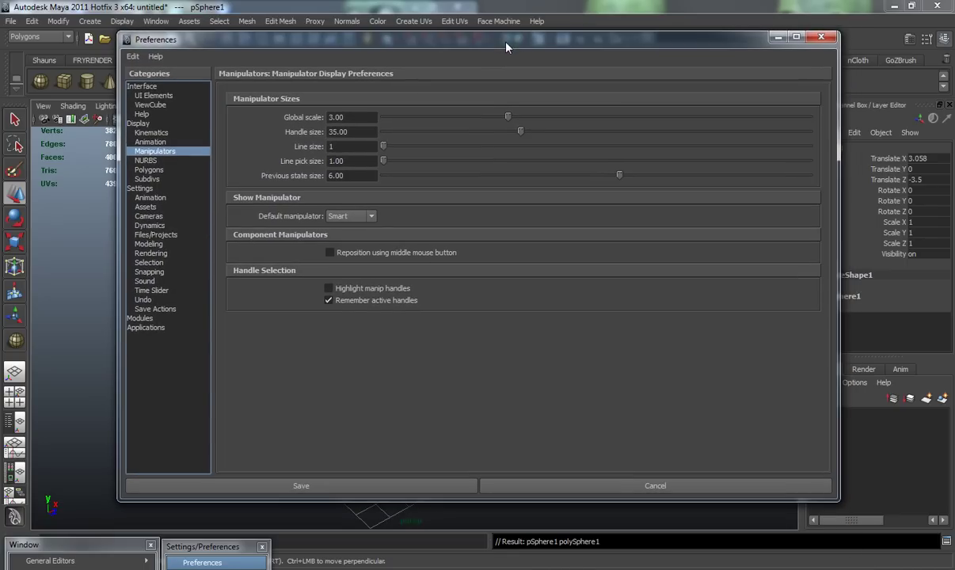
Look over the NURBS, Polygons and Subdivs display preferences and the general application Settings
left_click(144, 160)
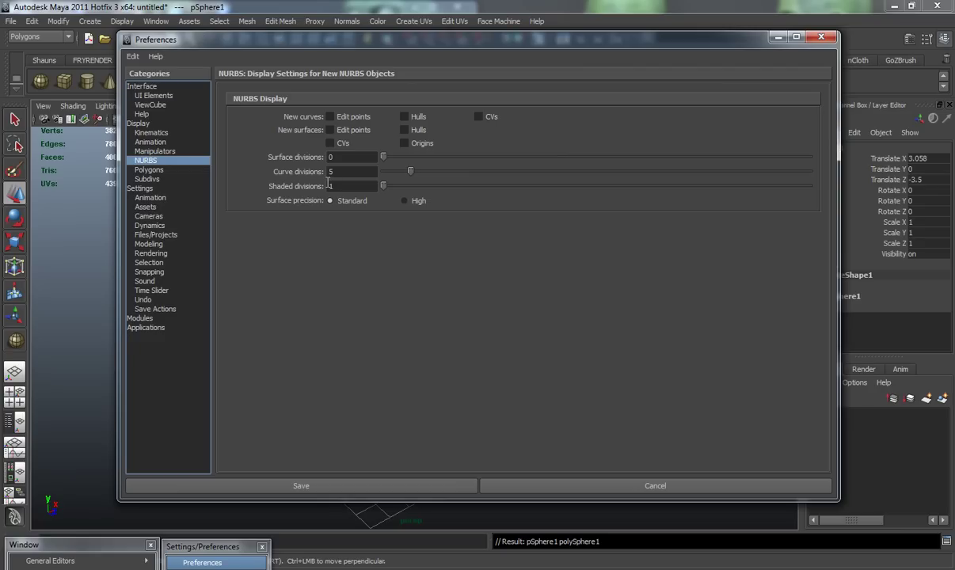
left_click(150, 170)
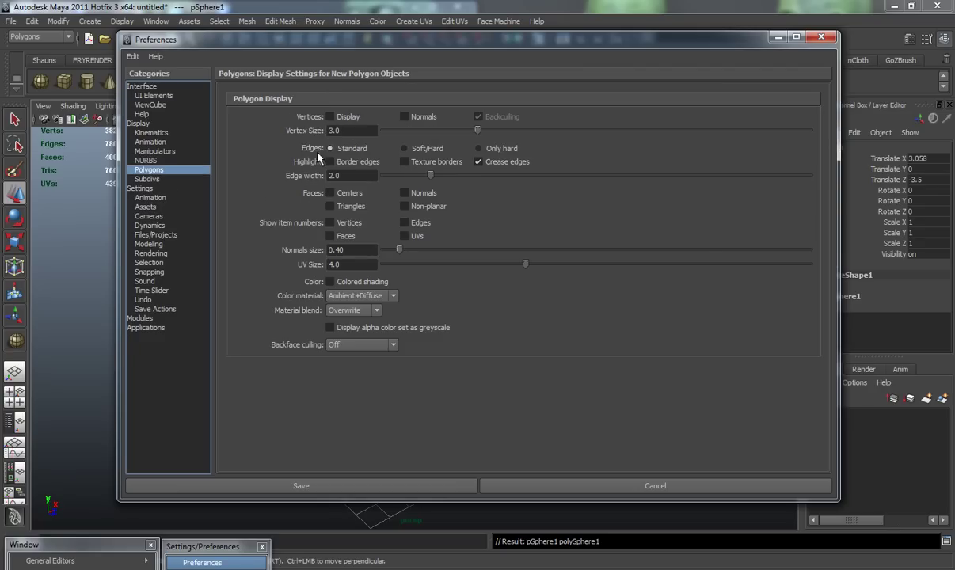
left_click(148, 179)
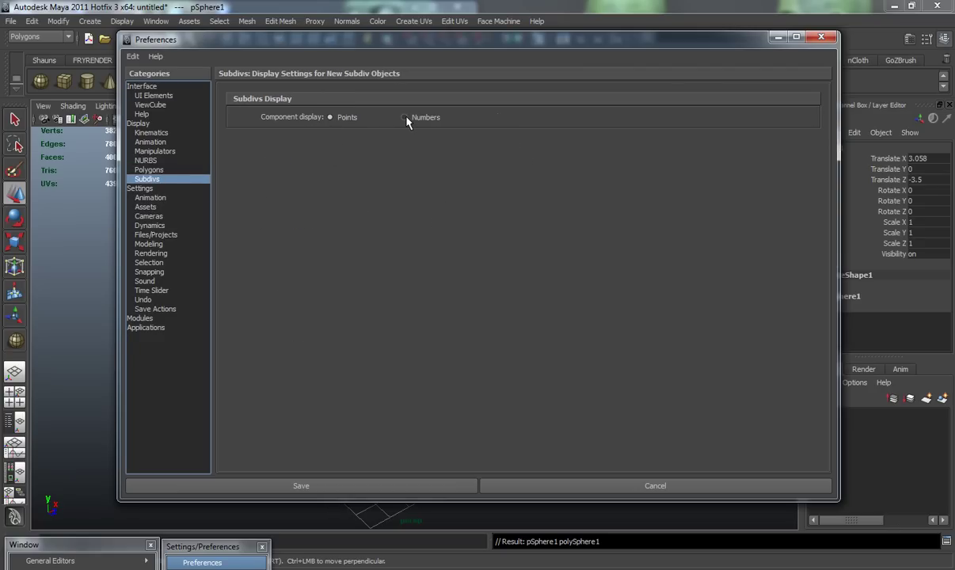
left_click(146, 188)
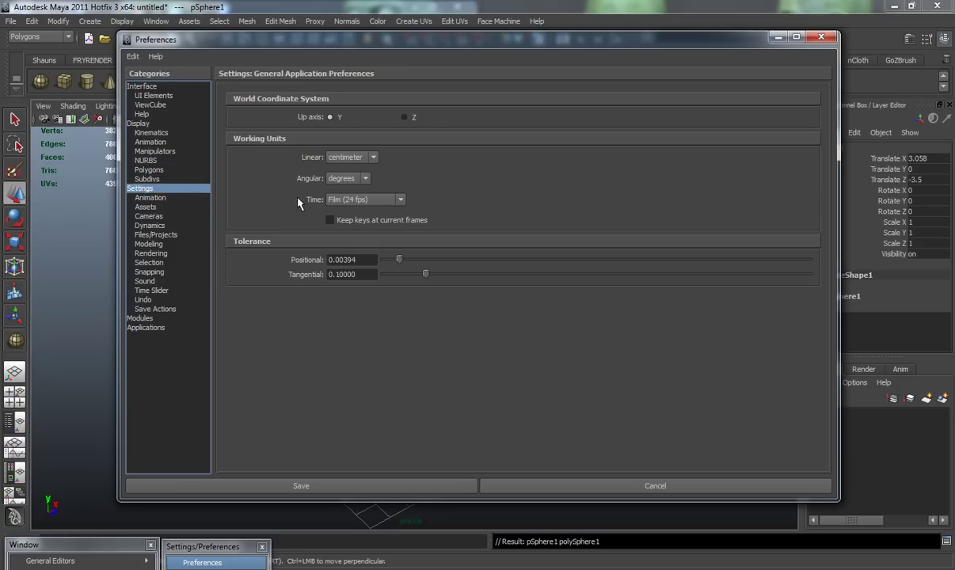
Compare the Up axis setting with the sphere's move manipulator by moving the Preferences window off the viewport and back
left_click_drag(447, 46, 443, 66)
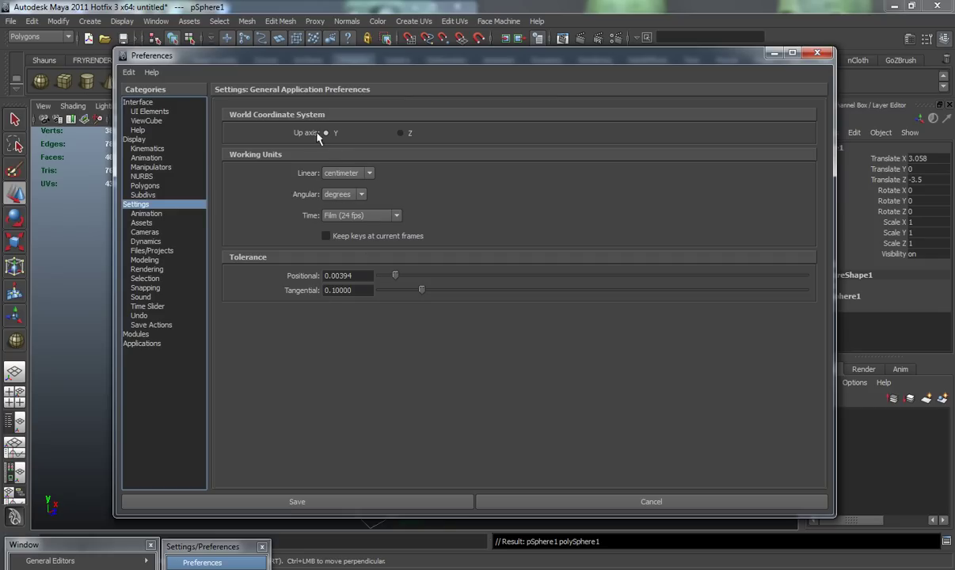
left_click_drag(421, 57, 482, 448)
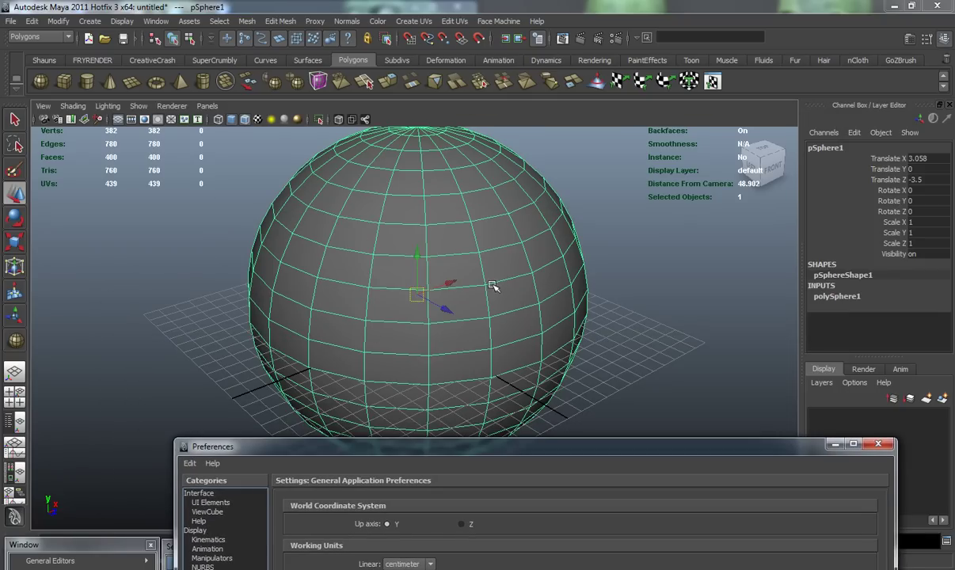
left_click_drag(485, 448, 431, 62)
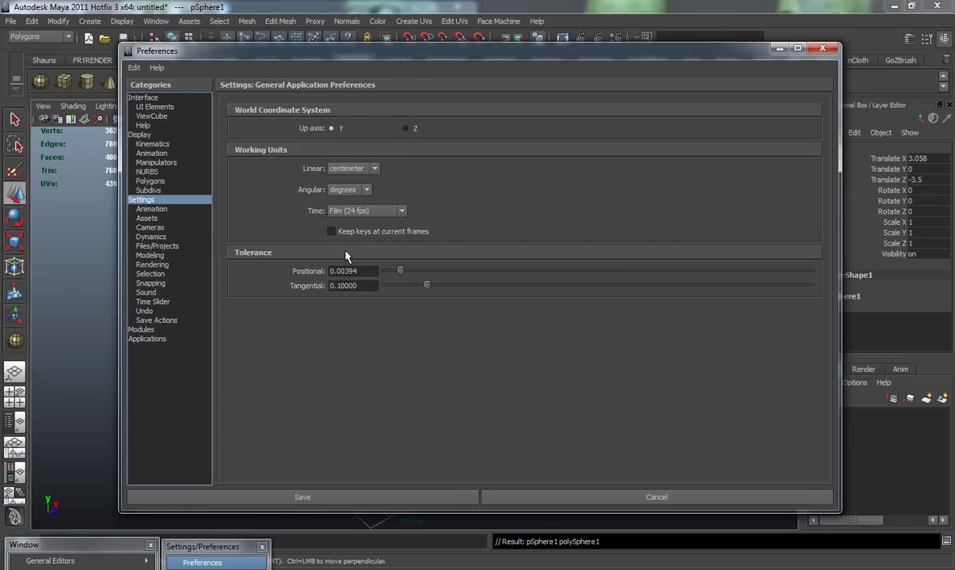
Show the Animation settings in Preferences and clear the torn-off Window and Settings/Preferences menus from the screen
left_click(152, 208)
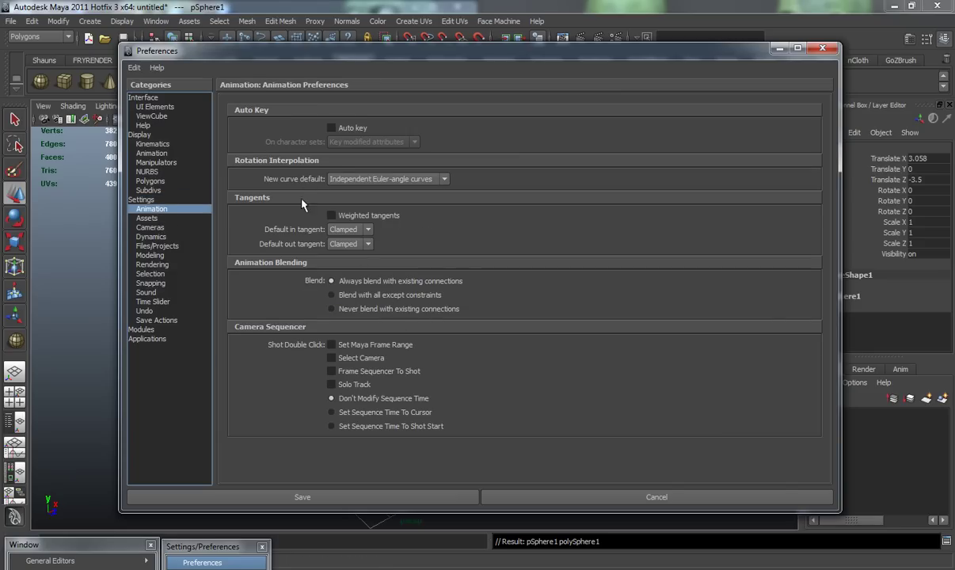
left_click_drag(111, 540, 954, 151)
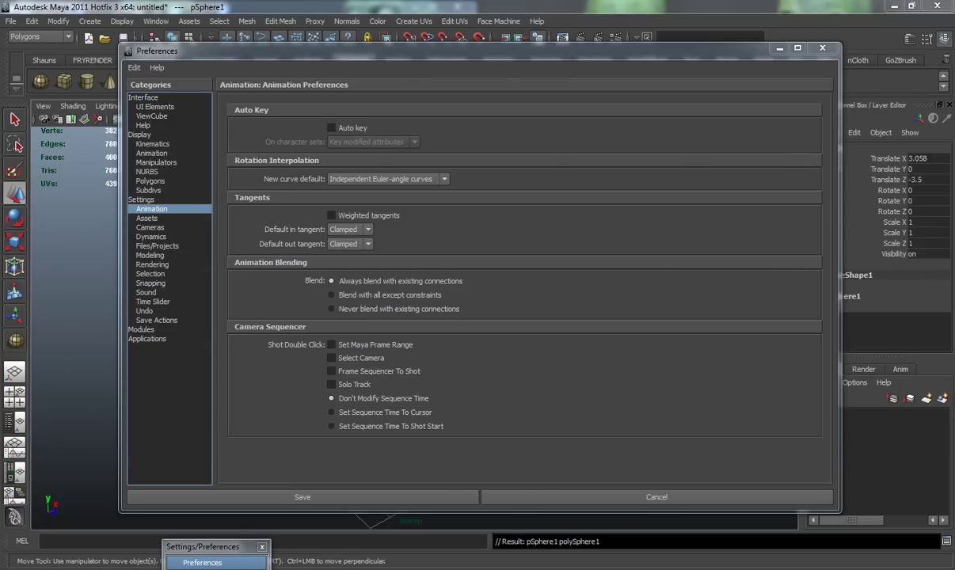
left_click(204, 547)
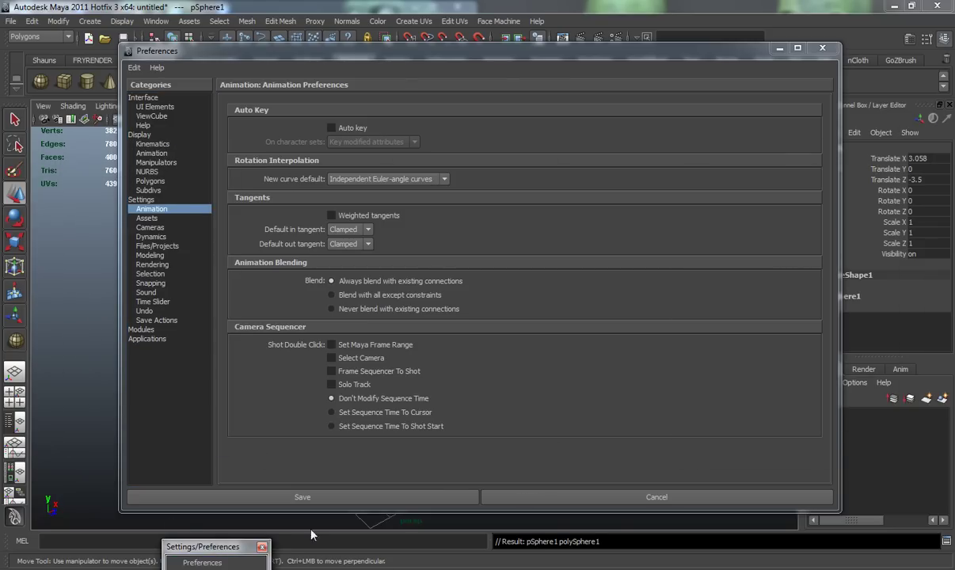
left_click_drag(205, 547, 414, 569)
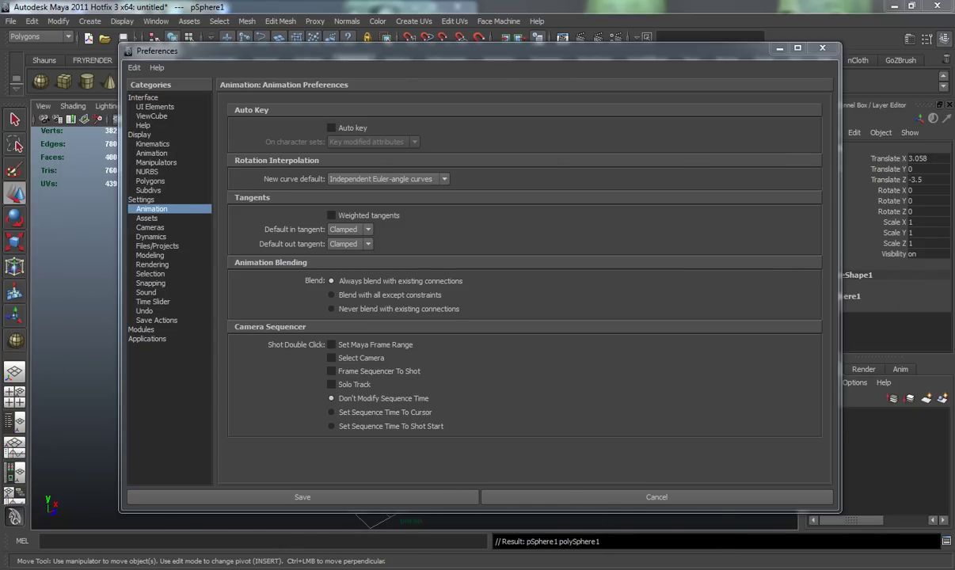
Examine the Assets, Cameras and Dynamics settings and read through all of the Files/Projects settings, down to File Dialog
left_click(146, 217)
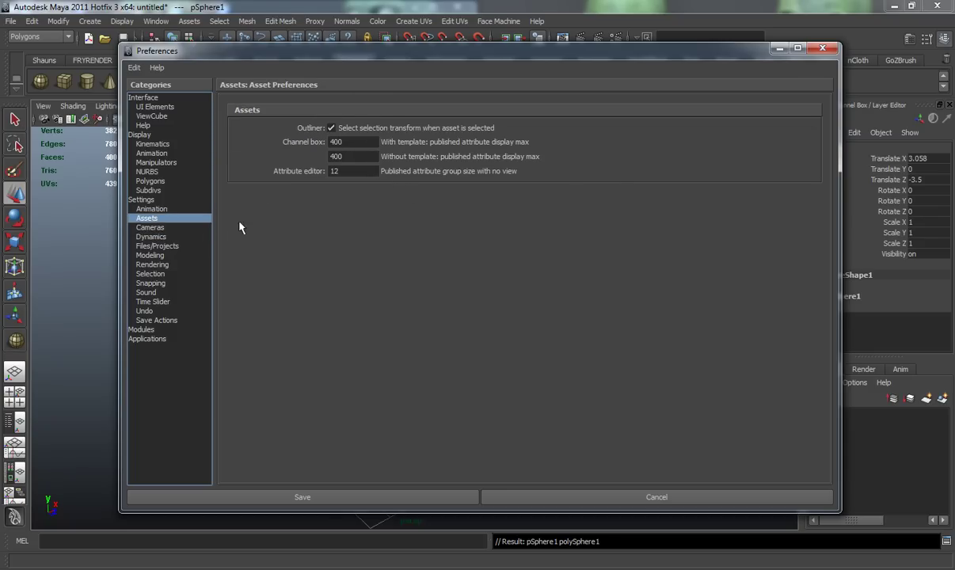
left_click(155, 227)
left_click(162, 237)
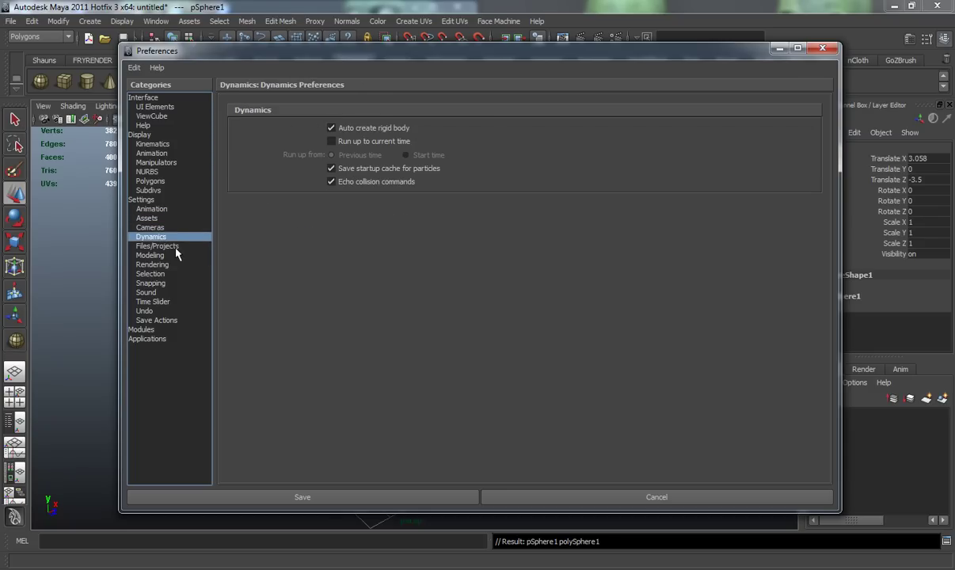
left_click(170, 246)
scroll(828, 221, "down", 1)
scroll(824, 220, "up", 1)
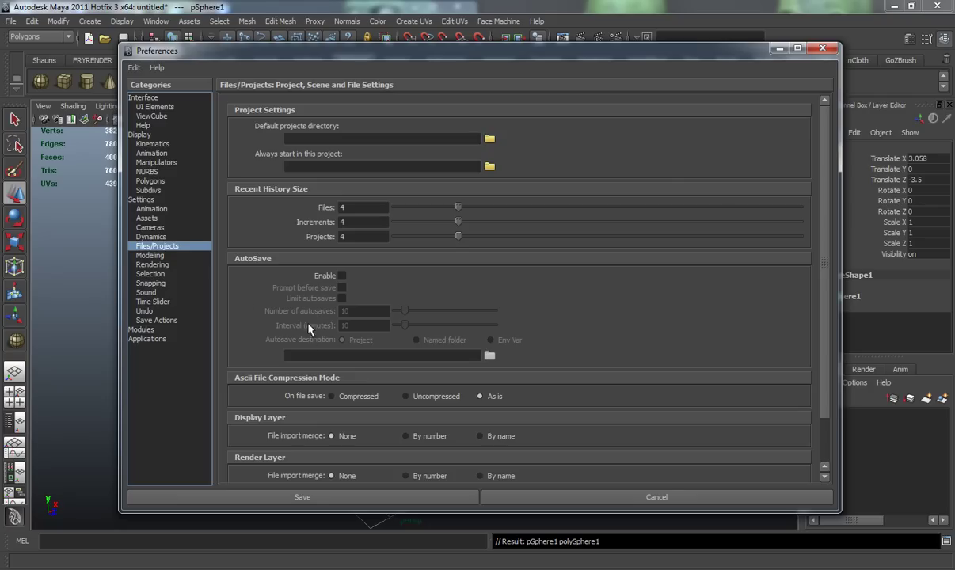
scroll(824, 292, "down", 2)
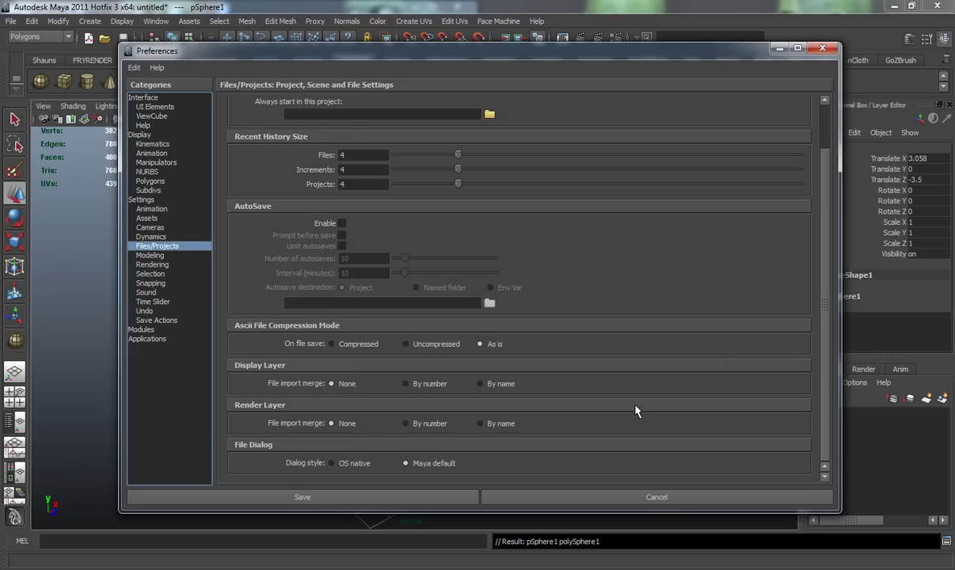
Move the Preferences window aside, show the render layers in the Layer Editor, and reposition the Preferences window
left_click_drag(685, 49, 594, 46)
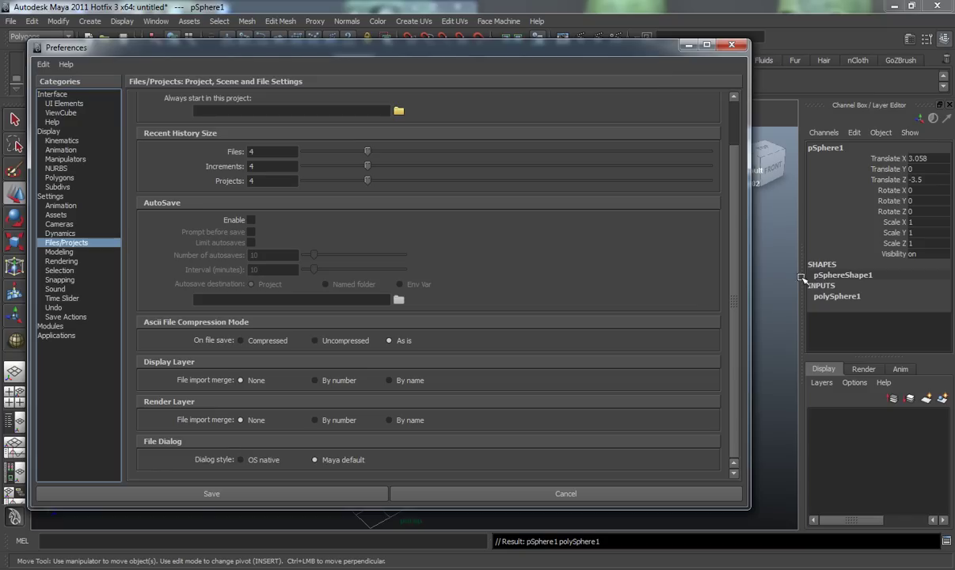
left_click(862, 370)
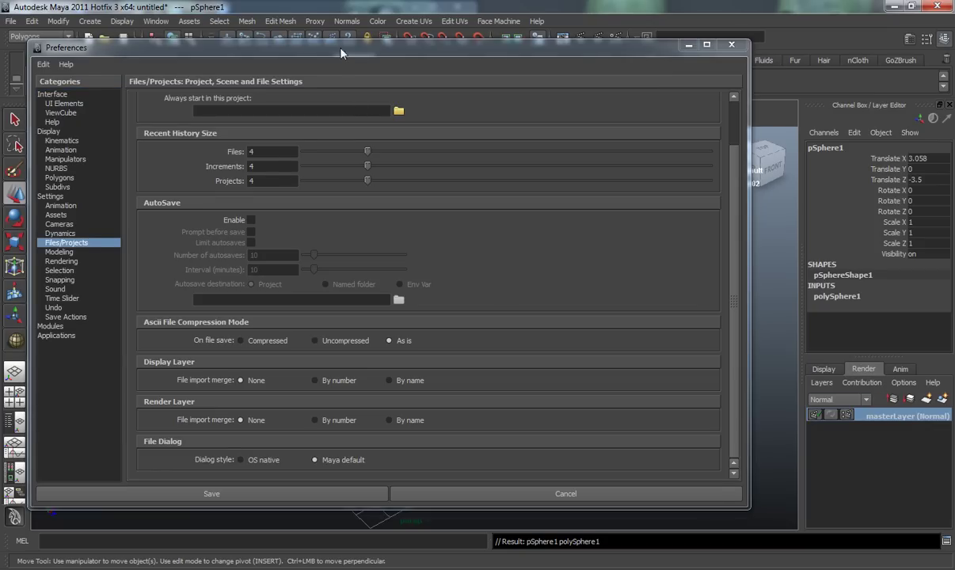
left_click_drag(320, 46, 356, 43)
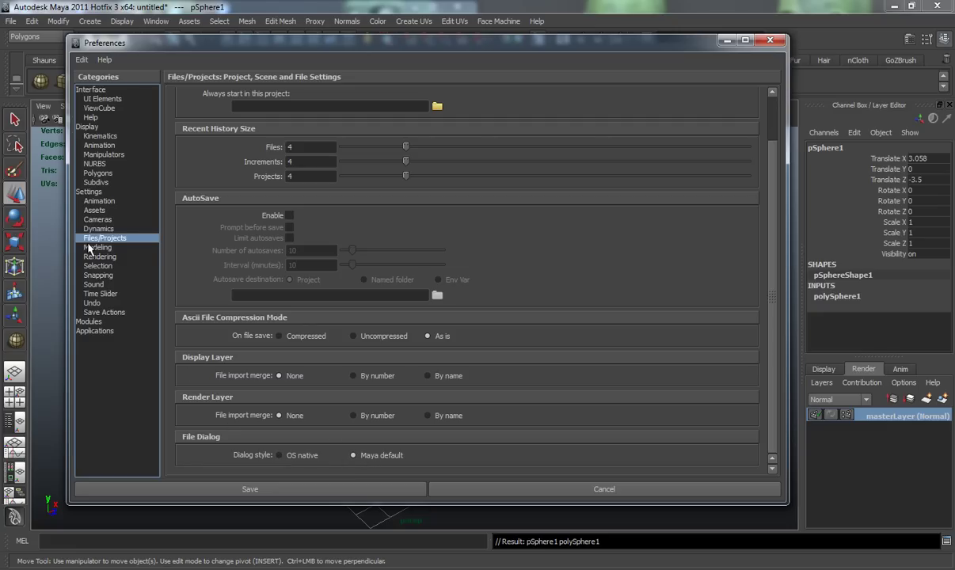
Examine the Preferences window's Revert to Saved, Restore Default Settings and Help on Preferences commands
left_click(80, 61)
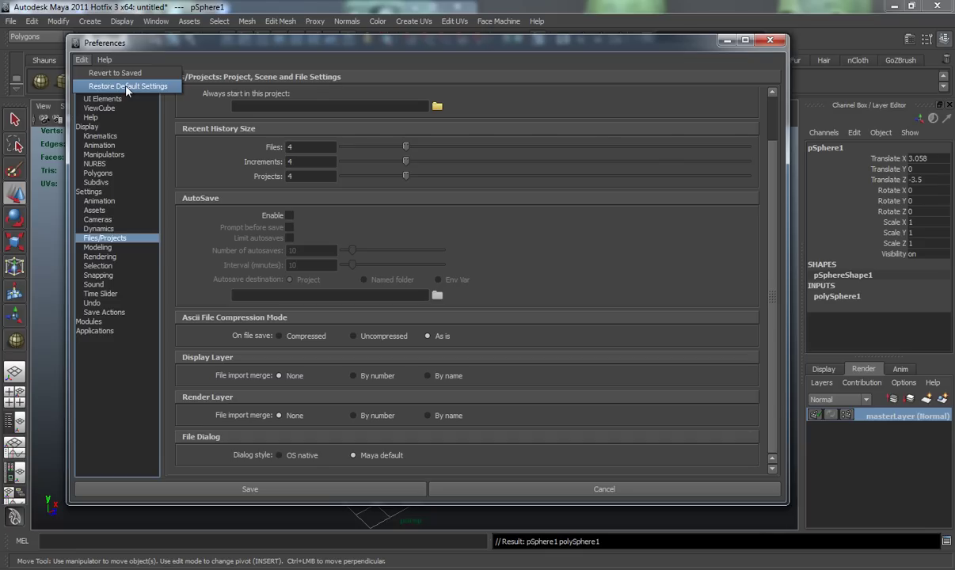
left_click(127, 86)
left_click(104, 59)
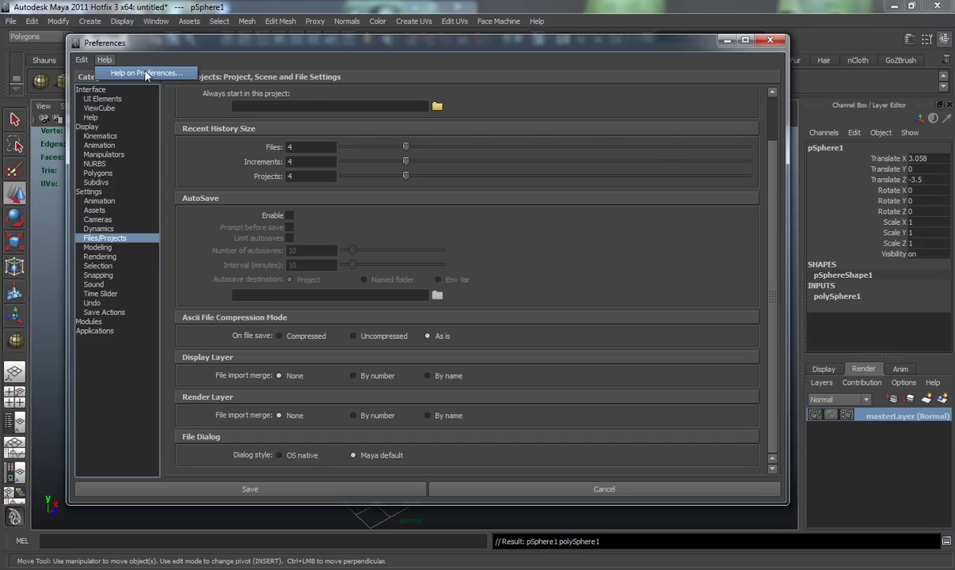
Examine the Modeling, Rendering and Selection settings in Preferences
left_click(99, 247)
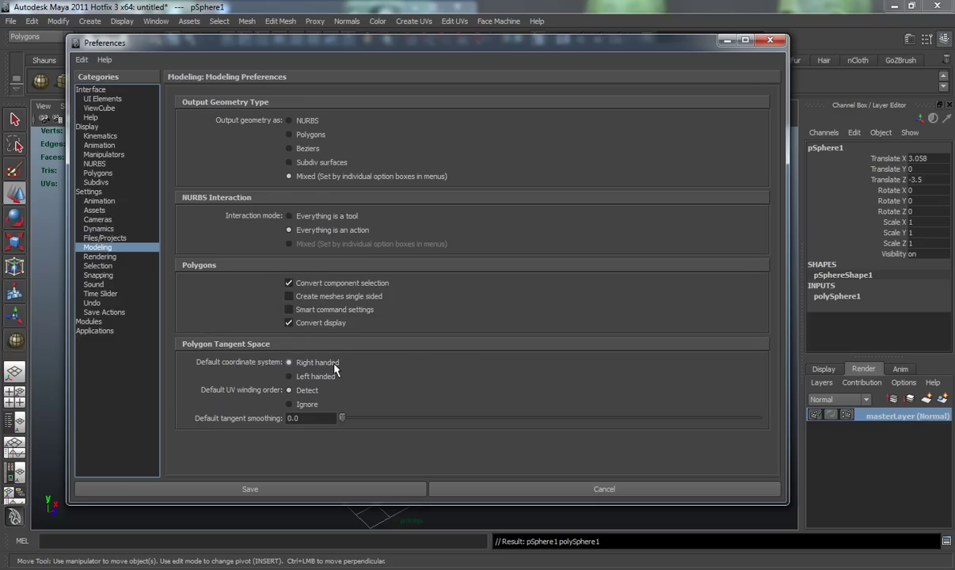
left_click(99, 256)
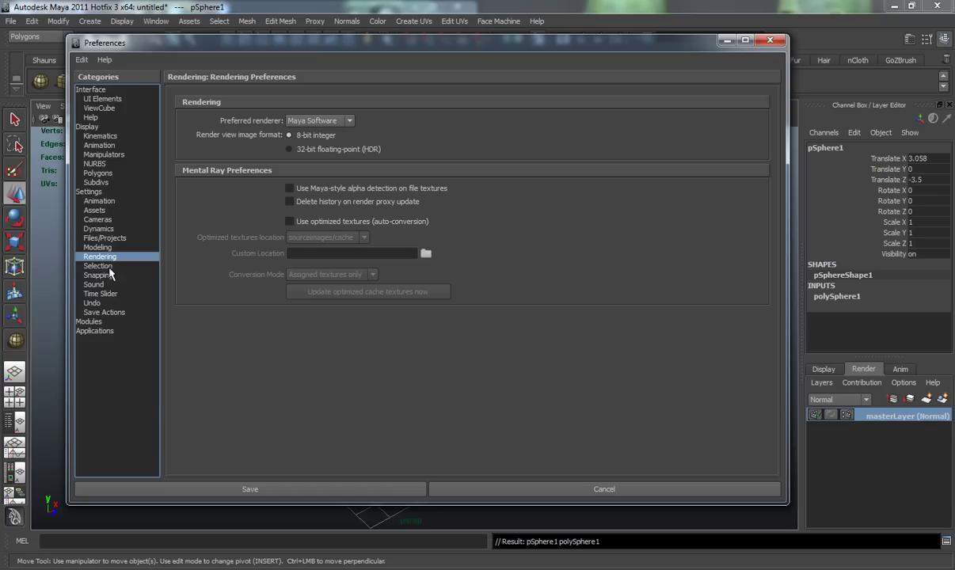
left_click(98, 267)
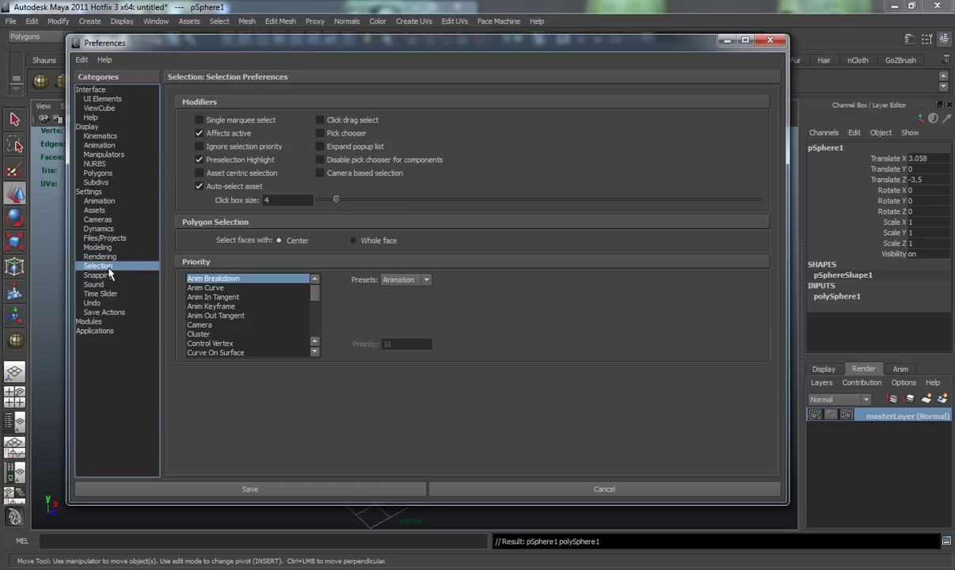
Uncover the viewport, switch the sphere to face mode and select a face by its center point
left_click_drag(458, 41, 493, 430)
right_click_drag(460, 253, 433, 238)
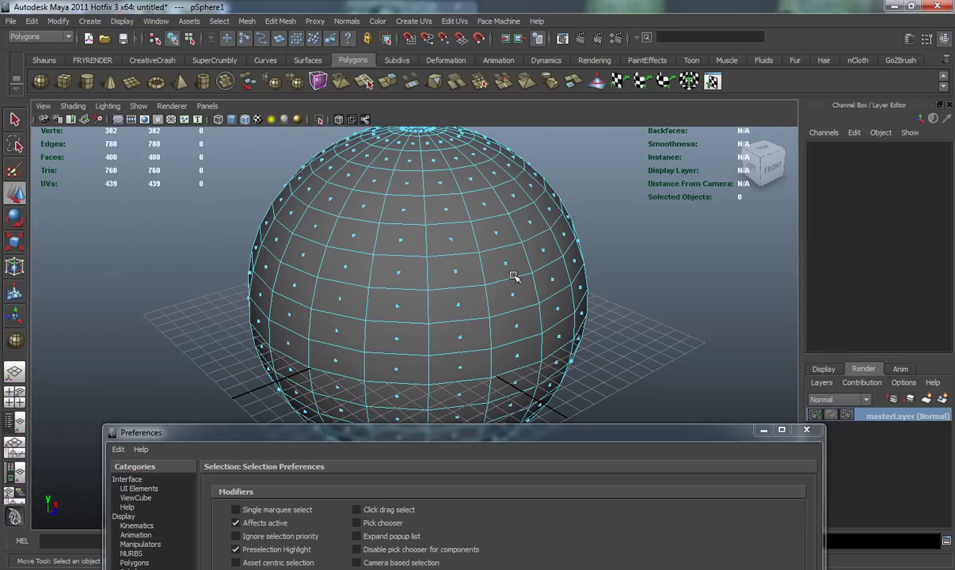
left_click(406, 235)
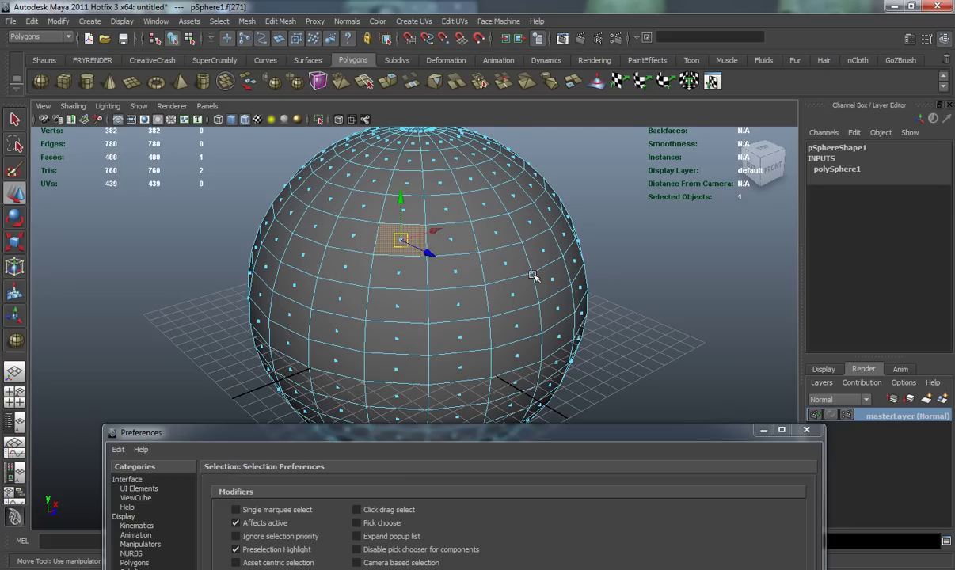
left_click_drag(465, 430, 552, 462)
left_click(392, 253)
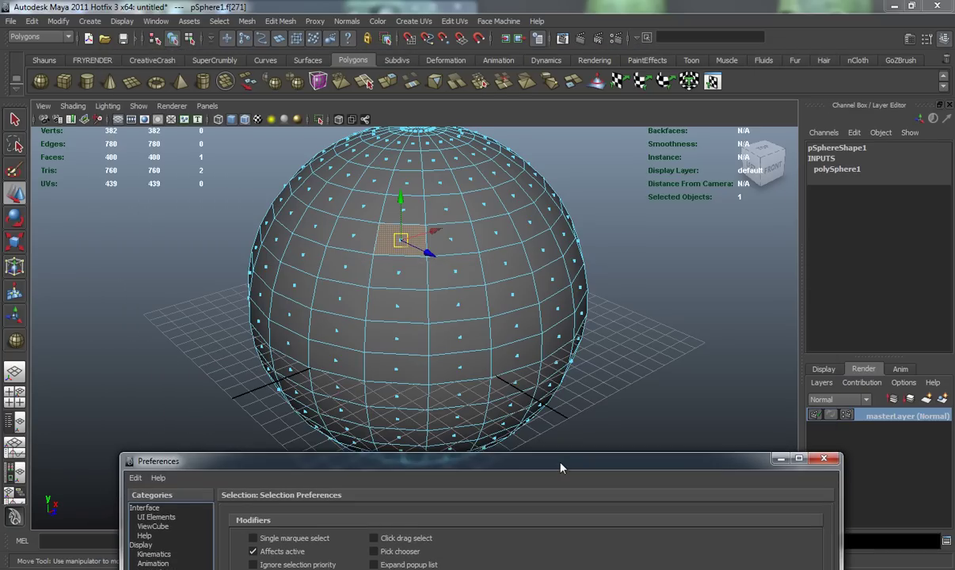
Set polygon faces to be selected by Whole face, pick faces on the sphere and clear the selection
right_click(522, 308)
right_click_drag(522, 307, 546, 288)
right_click_drag(506, 219, 505, 229)
left_click(500, 231)
left_click(460, 267)
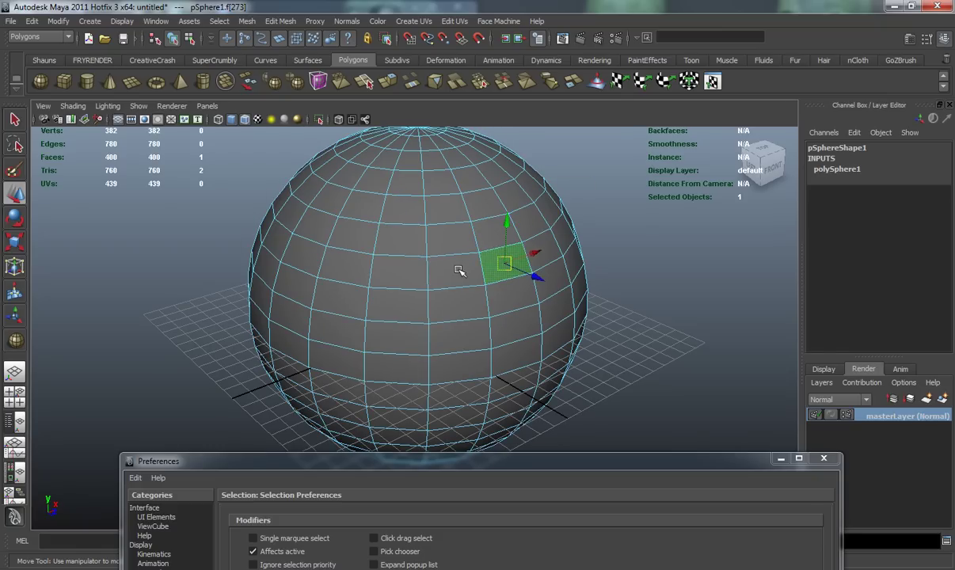
left_click(336, 274)
left_click(229, 237)
Preview whole-face highlighting on the sphere and set polygon face selection back to Center
left_click_drag(465, 454, 415, 75)
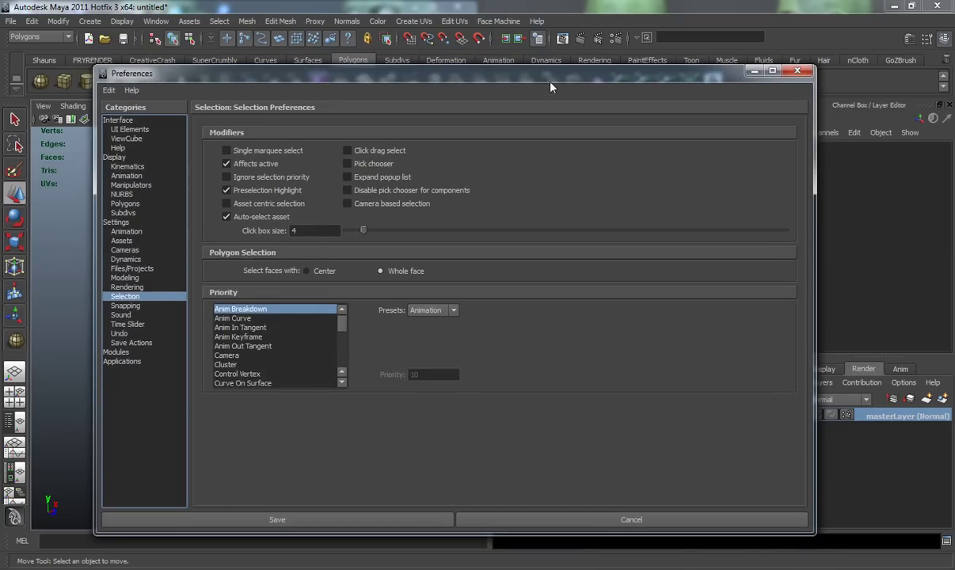
left_click_drag(518, 76, 518, 366)
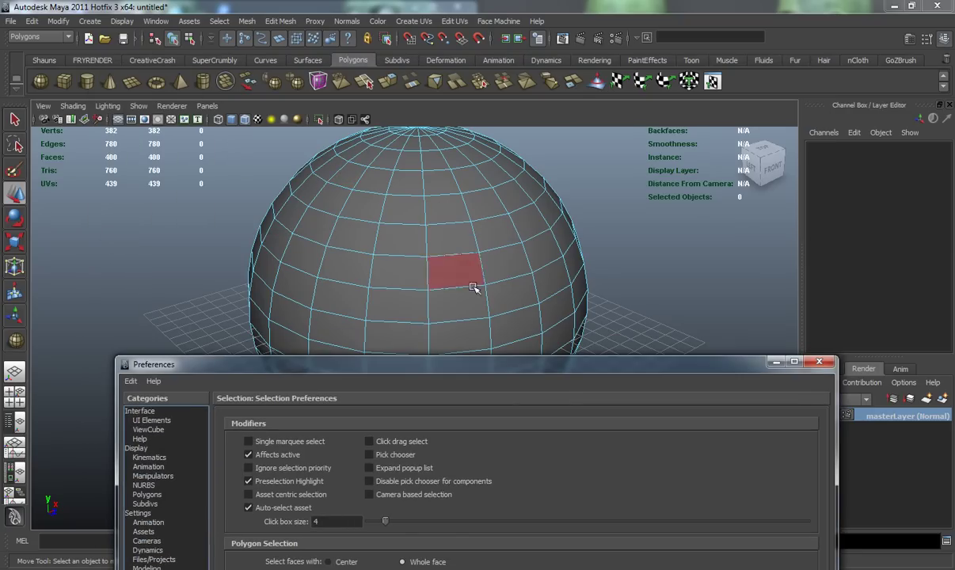
left_click_drag(485, 366, 469, 89)
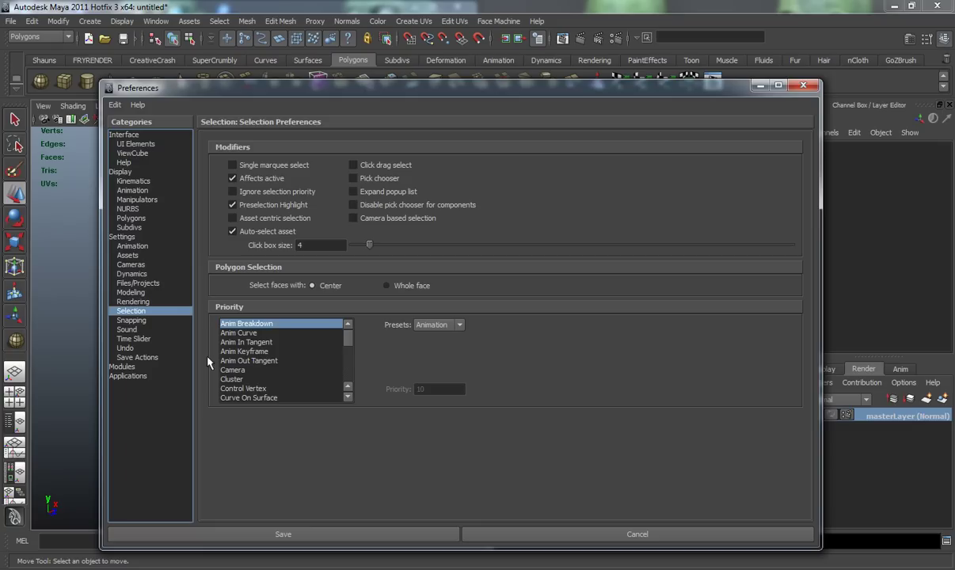
Examine the selection Priority list with its presets and the Snapping settings
left_click_drag(347, 343, 271, 352)
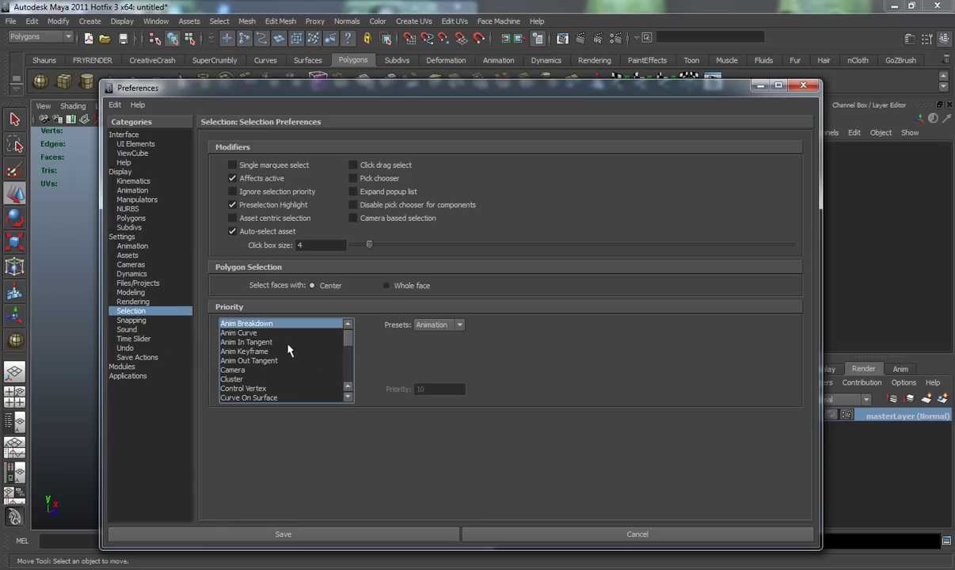
left_click(420, 325)
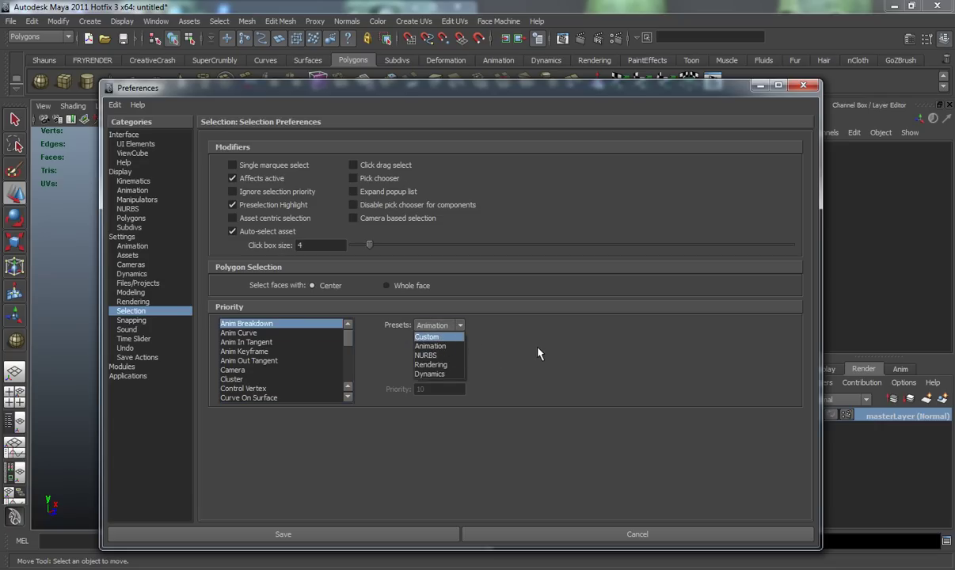
left_click(355, 352)
left_click(130, 321)
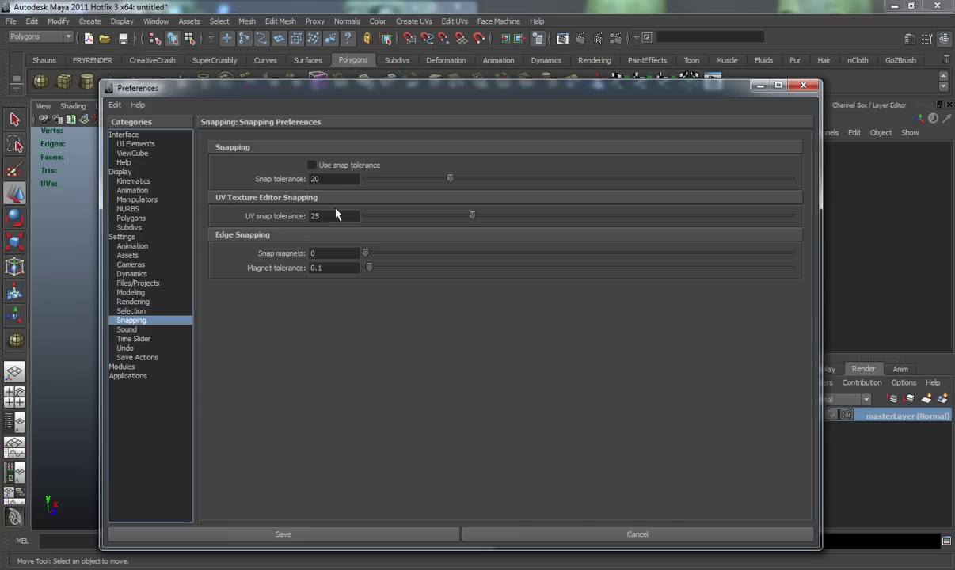
Switch the sphere to vertex mode and snap a vertex on its side to the grid point at -10, 0, -10
left_click(760, 86)
right_click_drag(402, 248, 457, 230)
left_click_drag(150, 254, 199, 268, "alt")
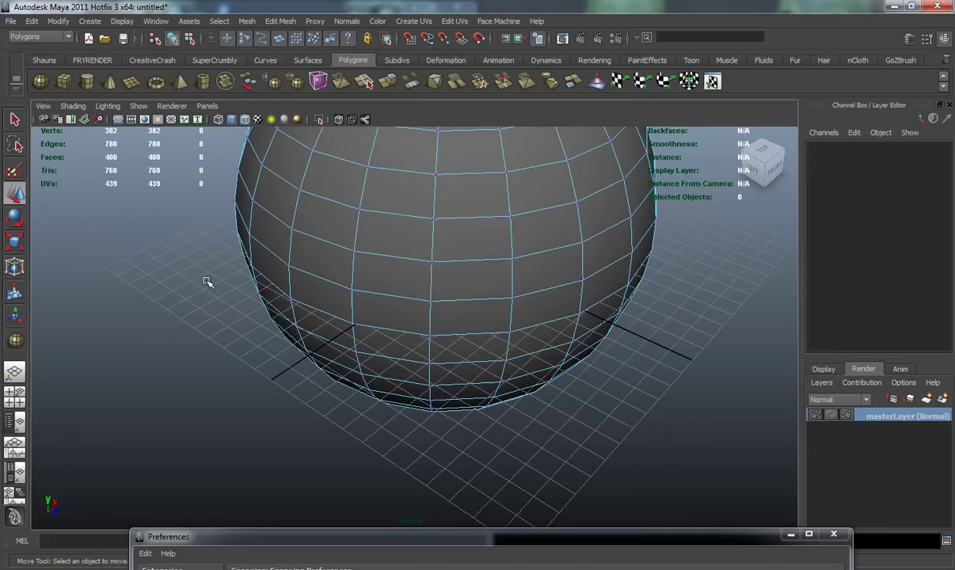
left_click(248, 237)
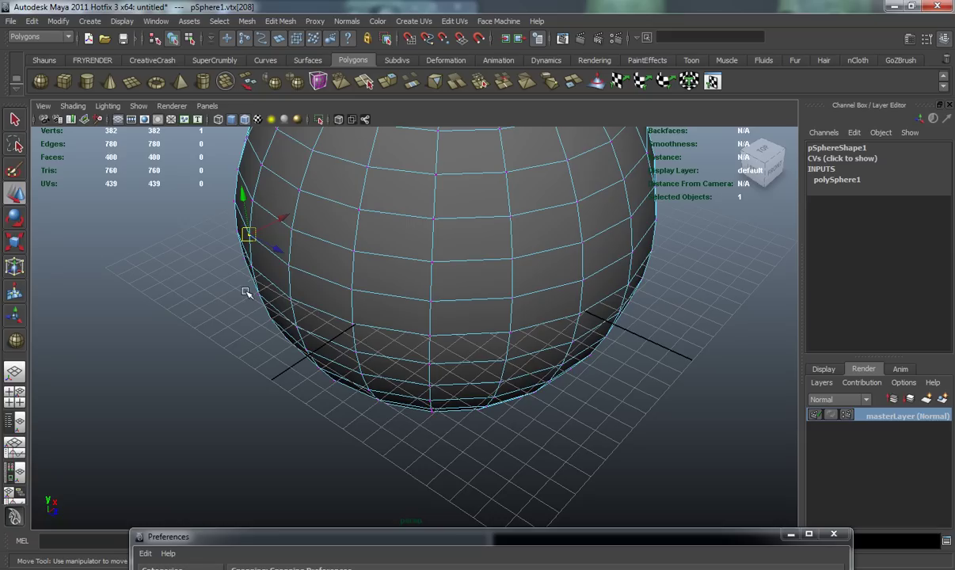
key("v")
left_click_drag(249, 234, 166, 266)
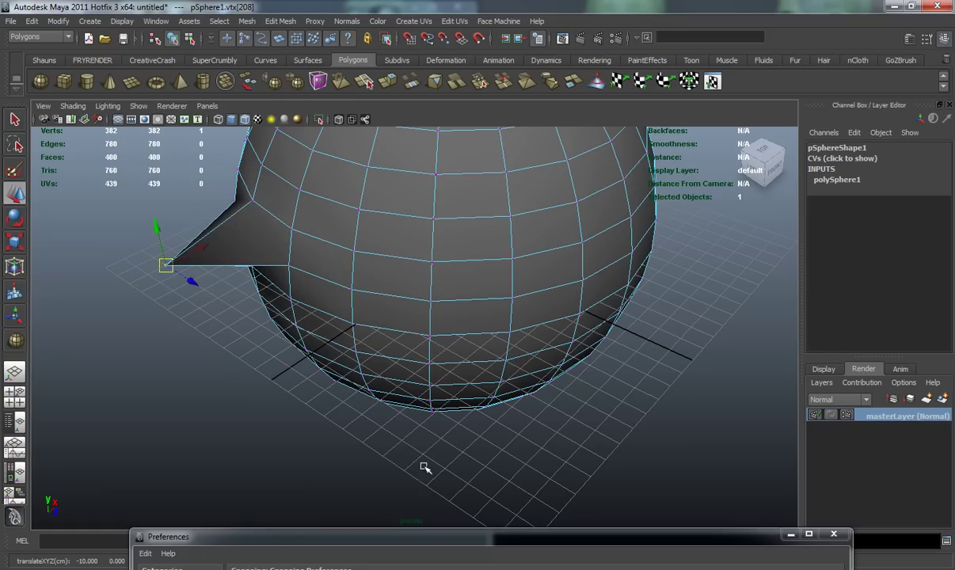
Bring the Preferences window back into view and examine the Snapping, Sound and Time Slider settings
left_click_drag(384, 537, 327, 33)
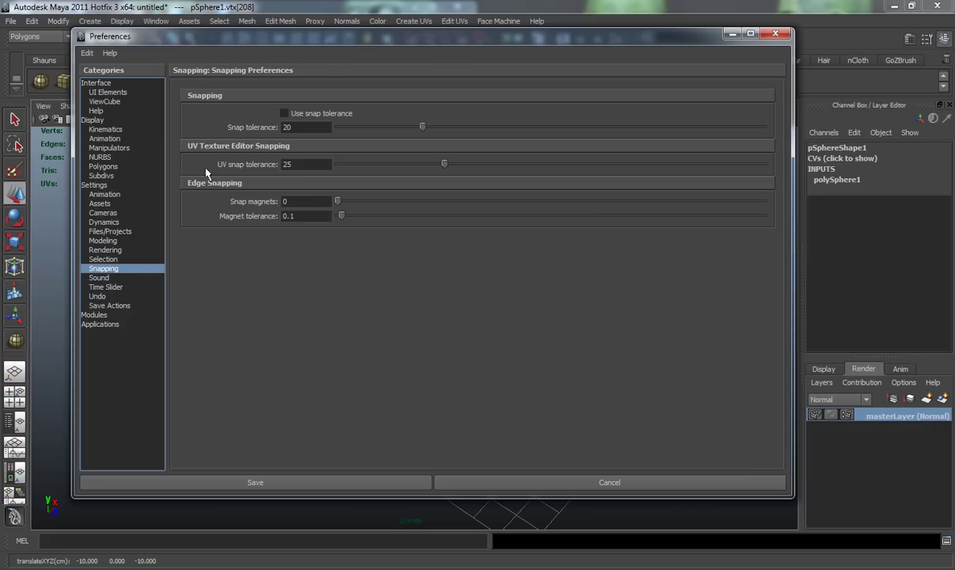
left_click(97, 277)
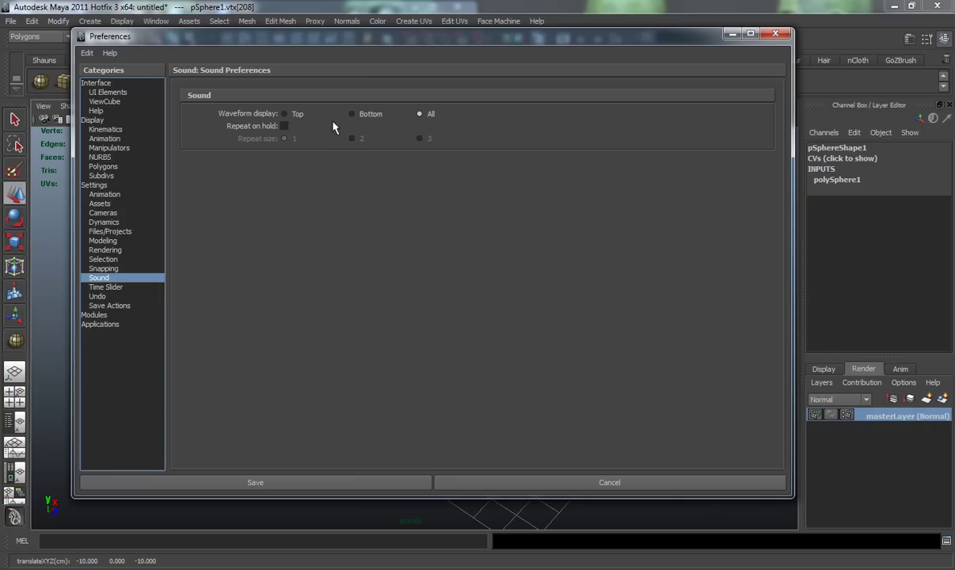
left_click(106, 287)
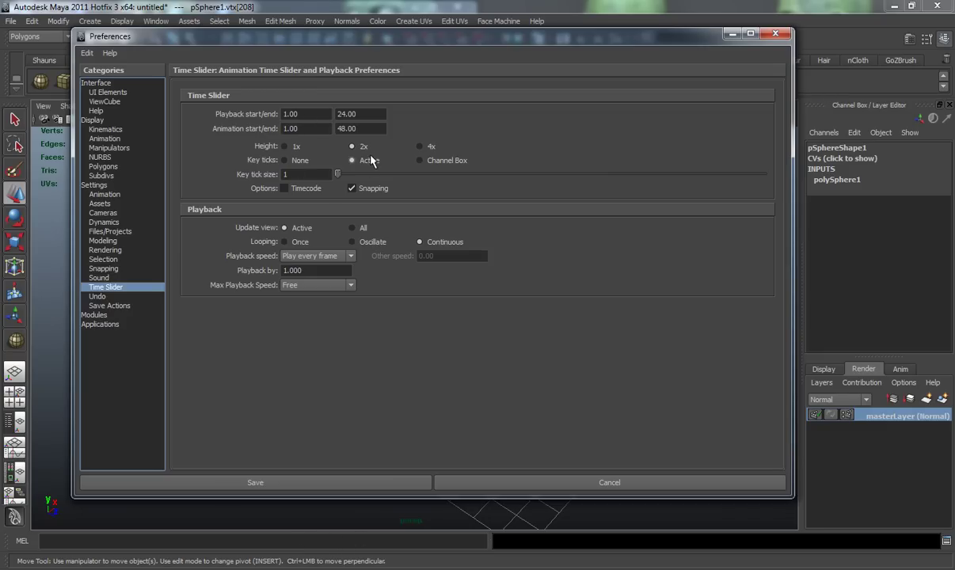
Show the Undo settings, switch undo off and on again, and set the queue to Finite
left_click(97, 298)
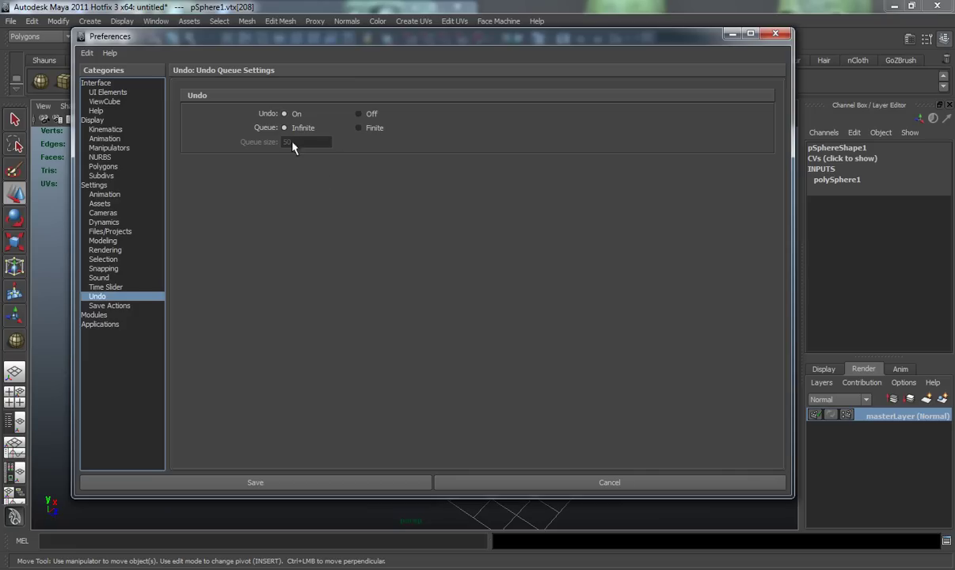
left_click(358, 114)
left_click(298, 119)
left_click(358, 127)
Try undo queue sizes of 999 and 5, and return the queue to Infinite
left_click_drag(309, 142, 221, 142)
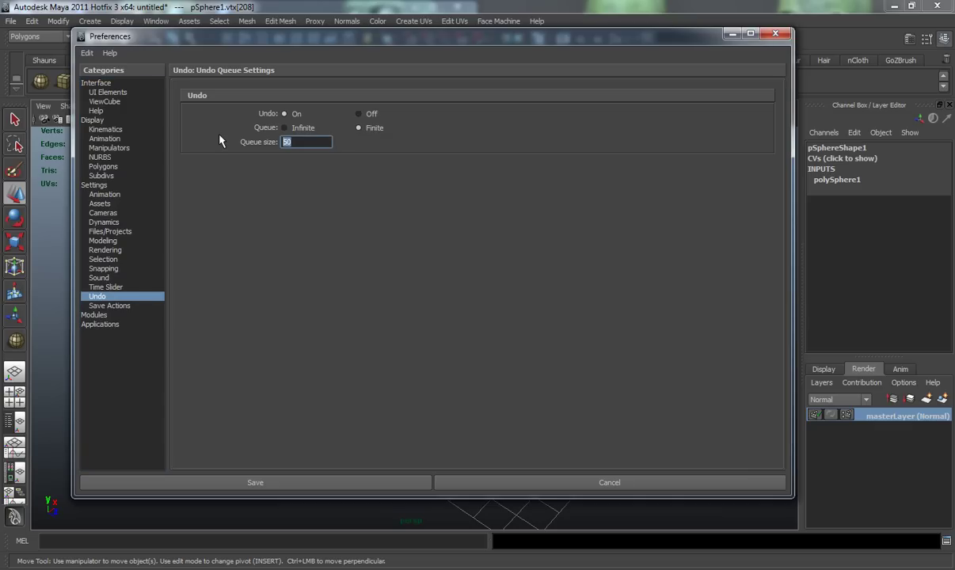
type("999")
left_click_drag(307, 142, 249, 143)
key("BackSpace")
type("5")
left_click(285, 129)
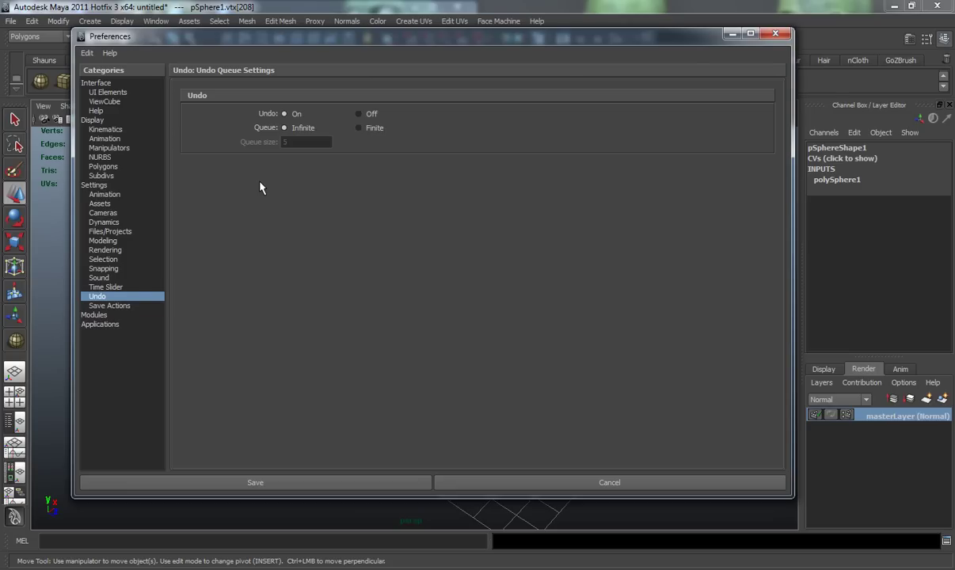
Review the MEL code in the Script Editor and turn off saving script editor contents on exit in Save Actions
left_click(109, 305)
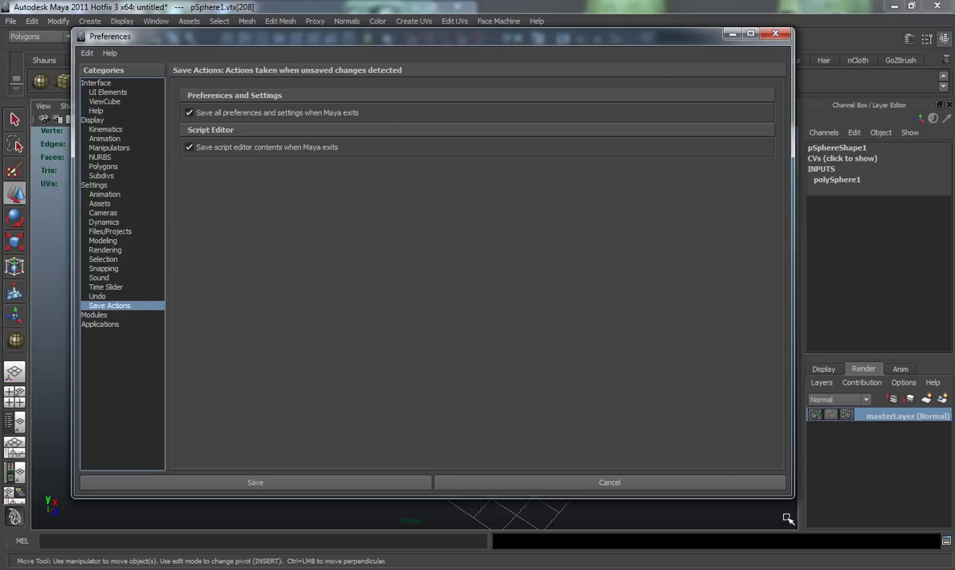
left_click(947, 541)
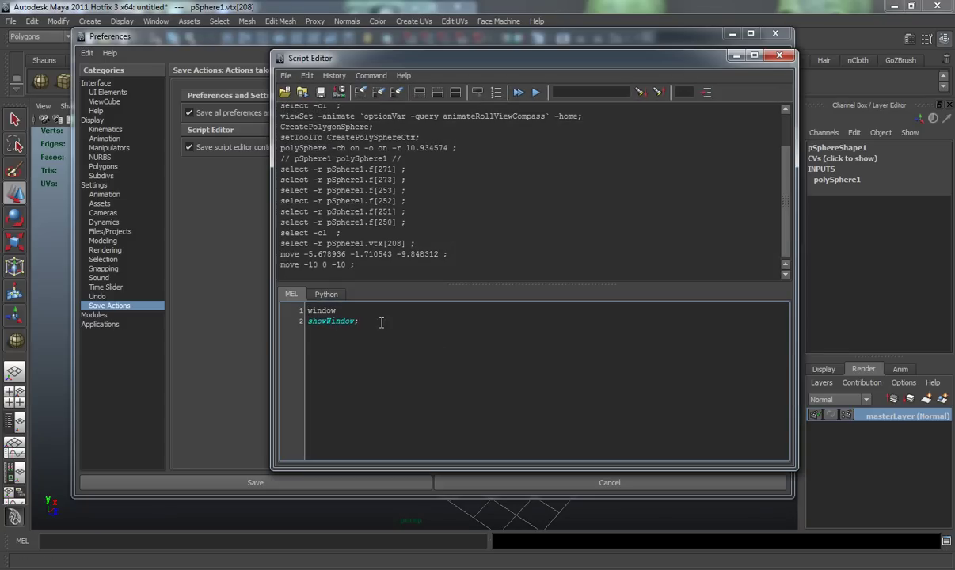
left_click(188, 148)
left_click(308, 310)
left_click(216, 150)
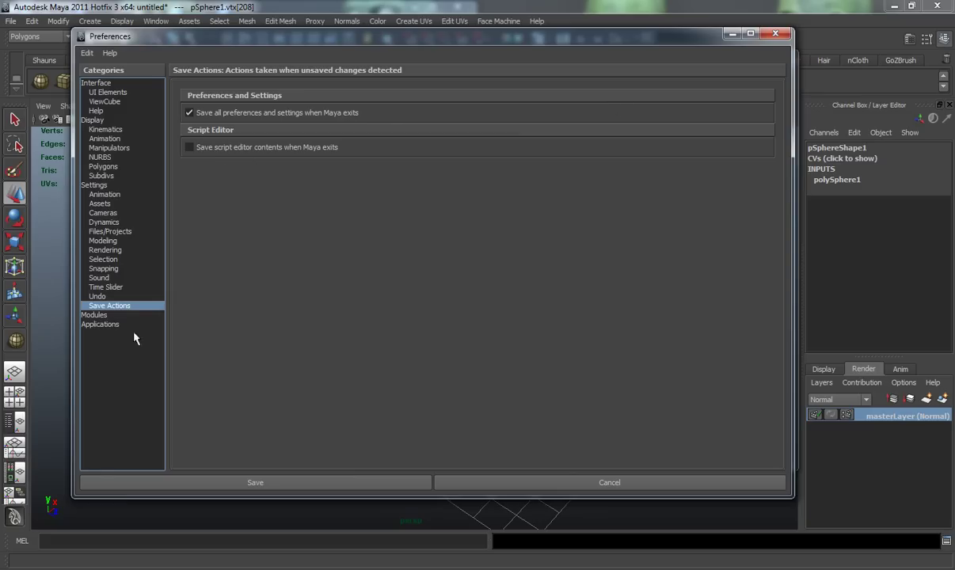
Examine the Modules and Applications settings, and close Preferences without saving along with the Script Editor
left_click(90, 315)
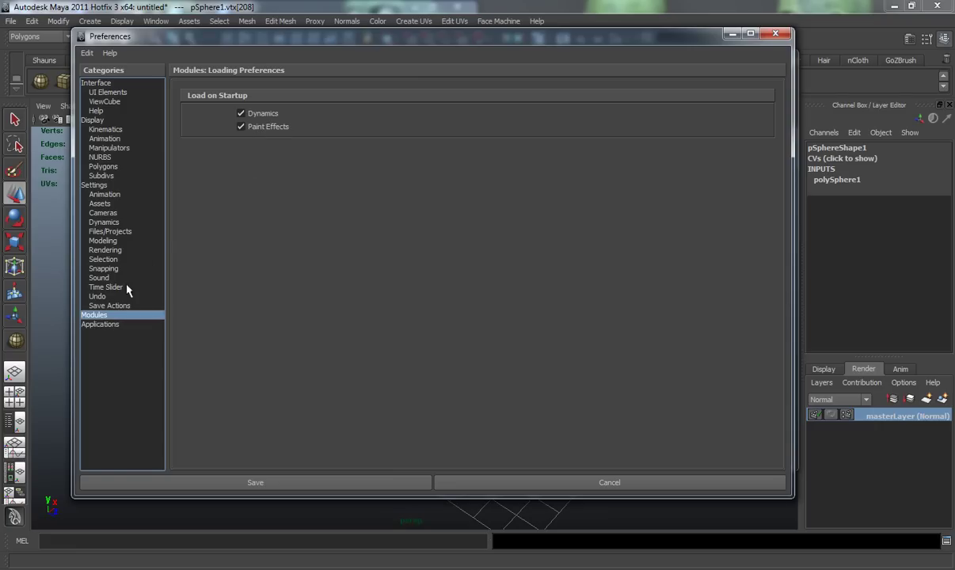
left_click(100, 324)
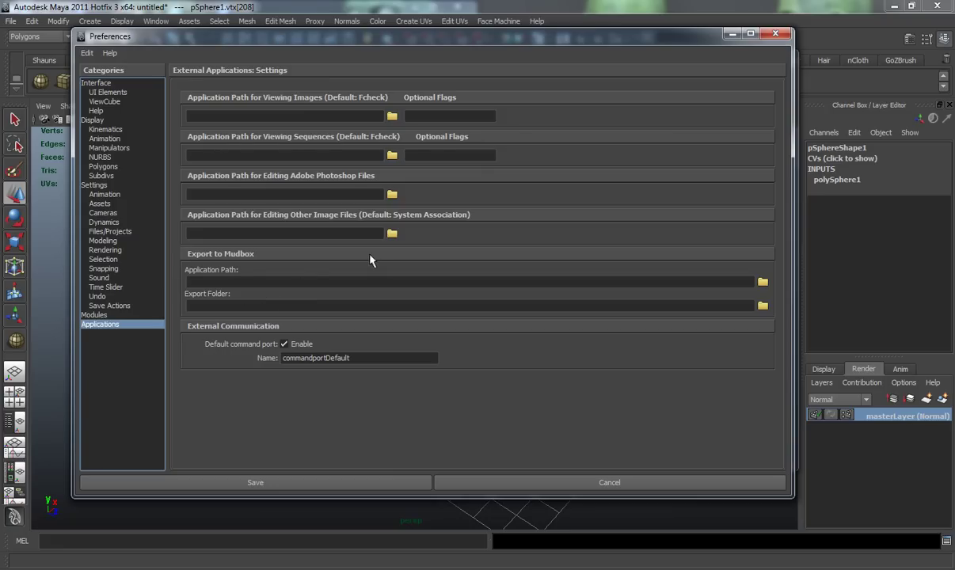
left_click(570, 480)
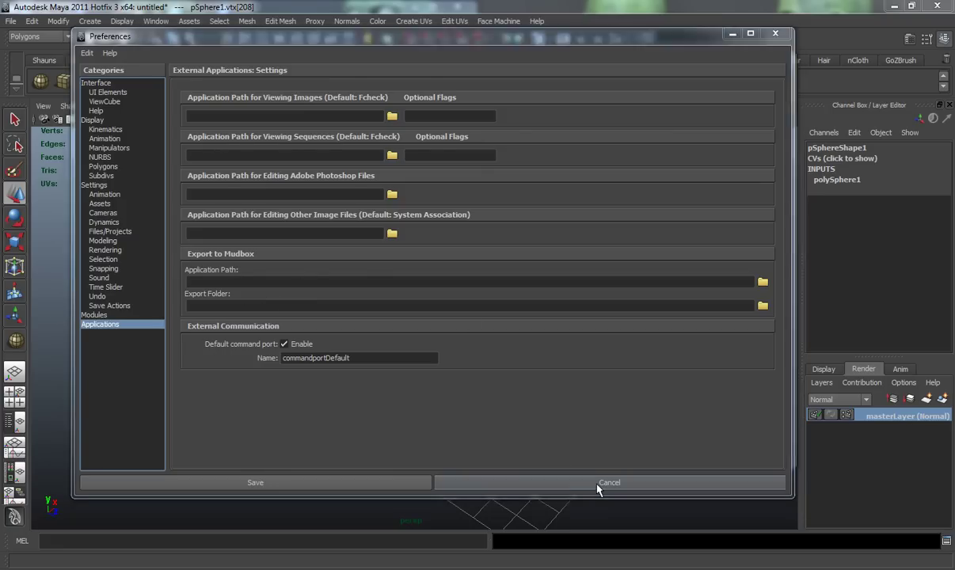
left_click(780, 54)
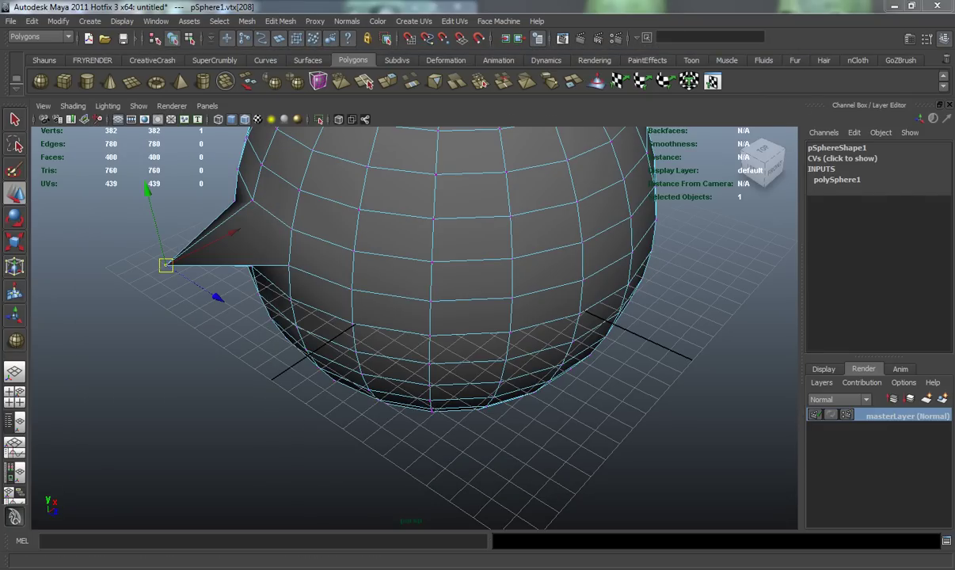
Tear off the Window menu, return the sphere to object mode and show its attributes in the Attribute Editor
left_click_drag(373, 165, 149, 133)
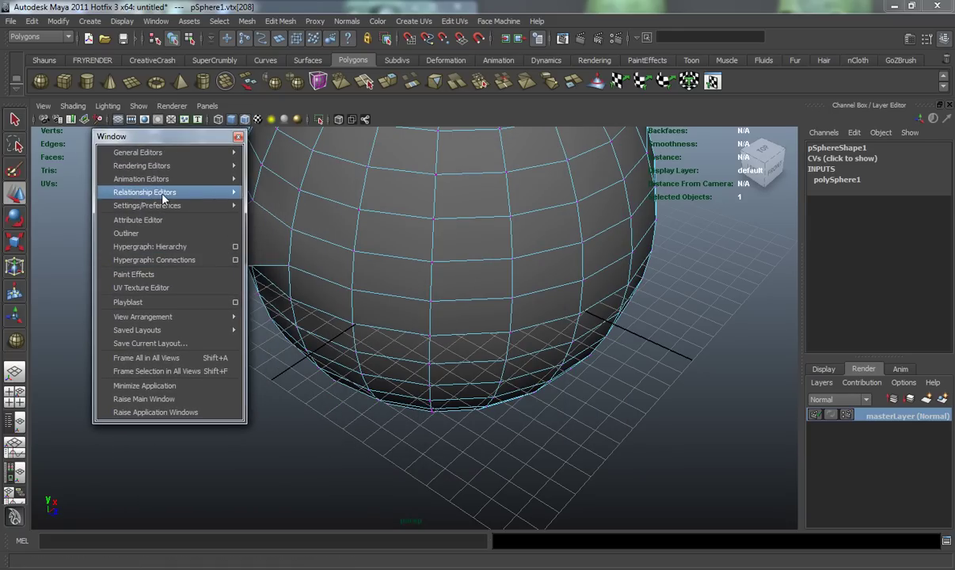
mouse_move(163, 205)
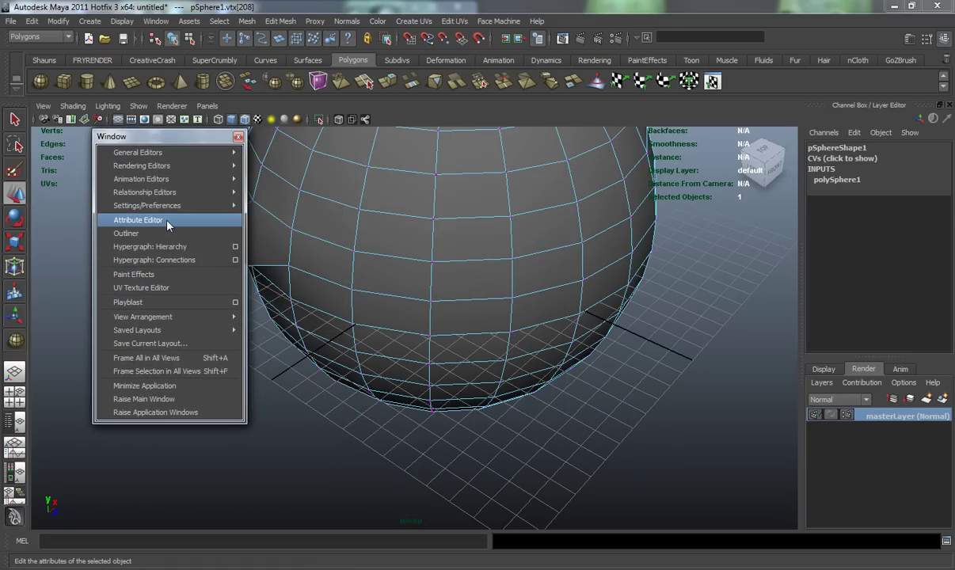
right_click_drag(394, 204, 444, 190)
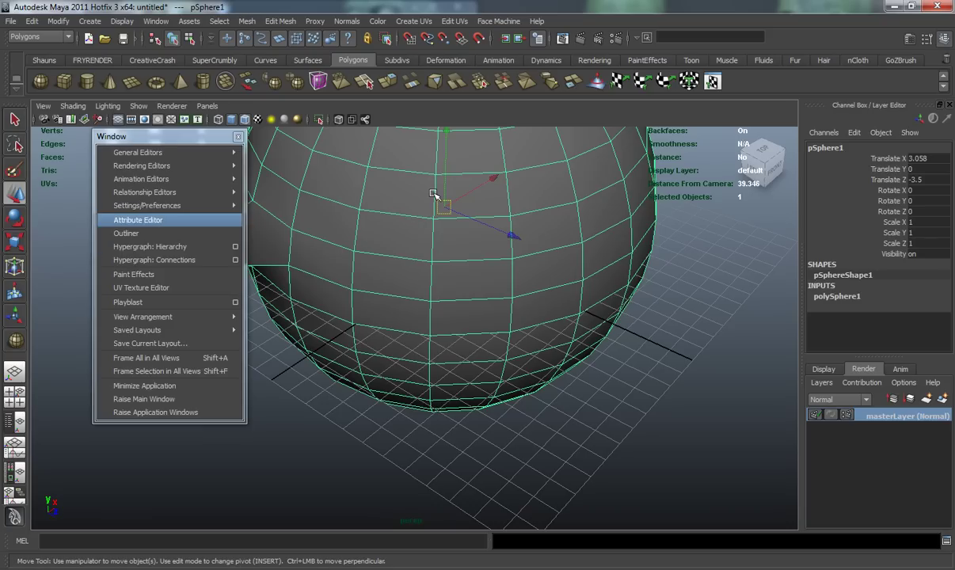
left_click(156, 222)
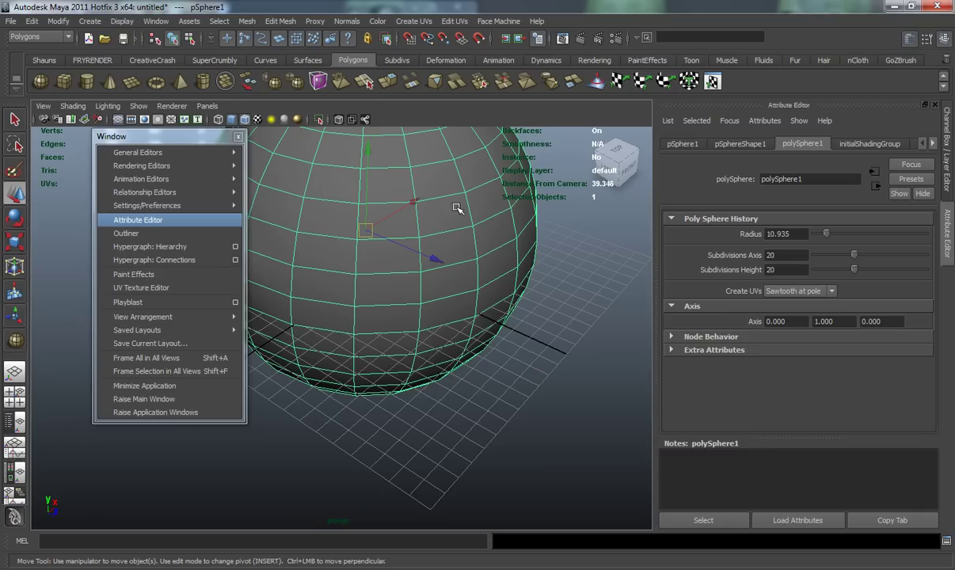
Reselect the sphere, close the Attribute Editor and show it again
left_click(430, 391)
left_click(426, 296)
left_click(935, 104)
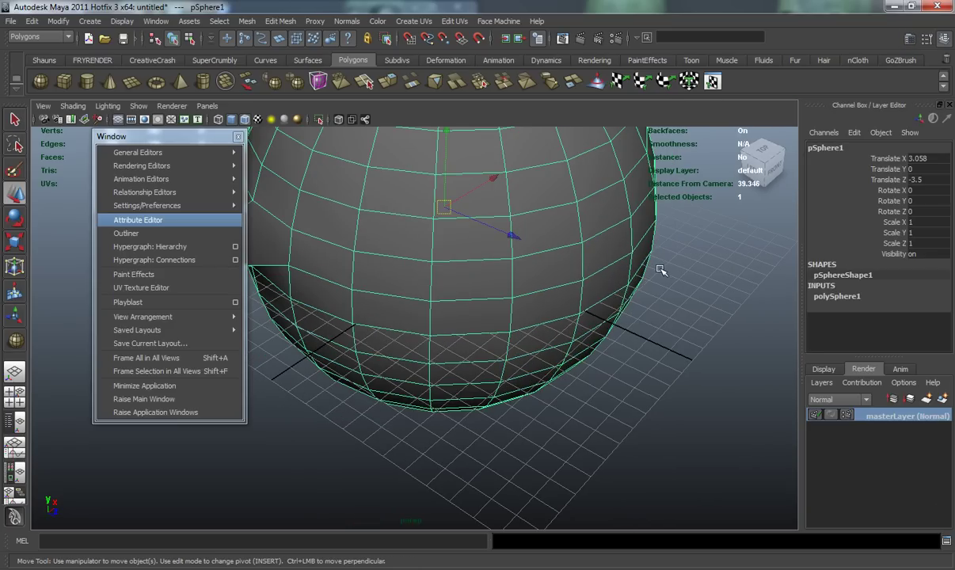
key("ctrl+a")
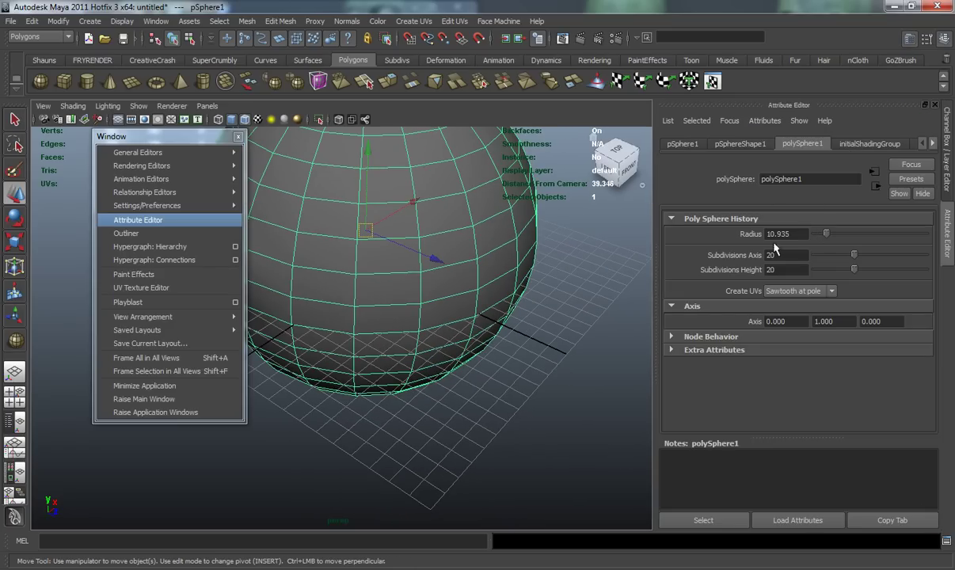
Open the Outliner, move it beside the floating Window menu and enlarge its window
left_click(173, 235)
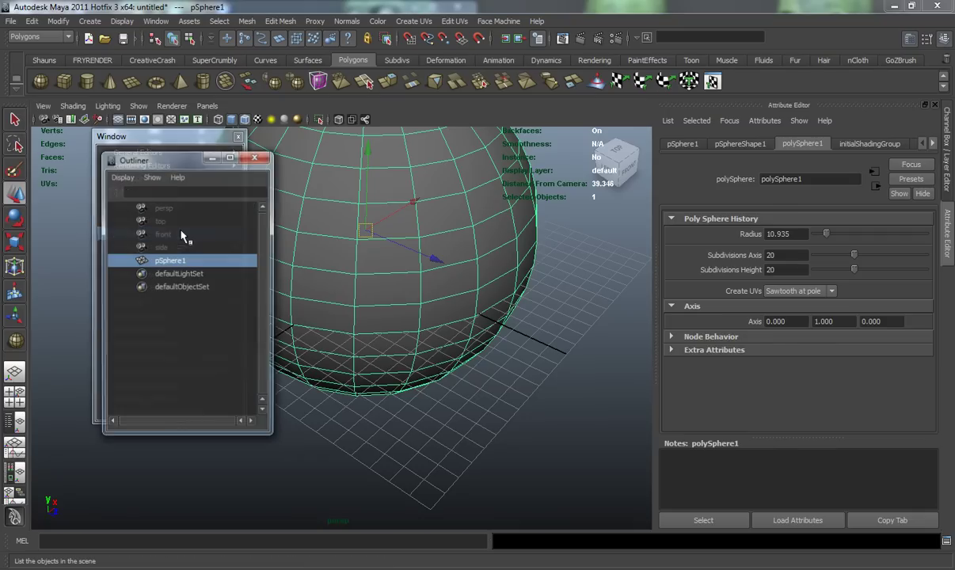
left_click_drag(177, 156, 343, 108)
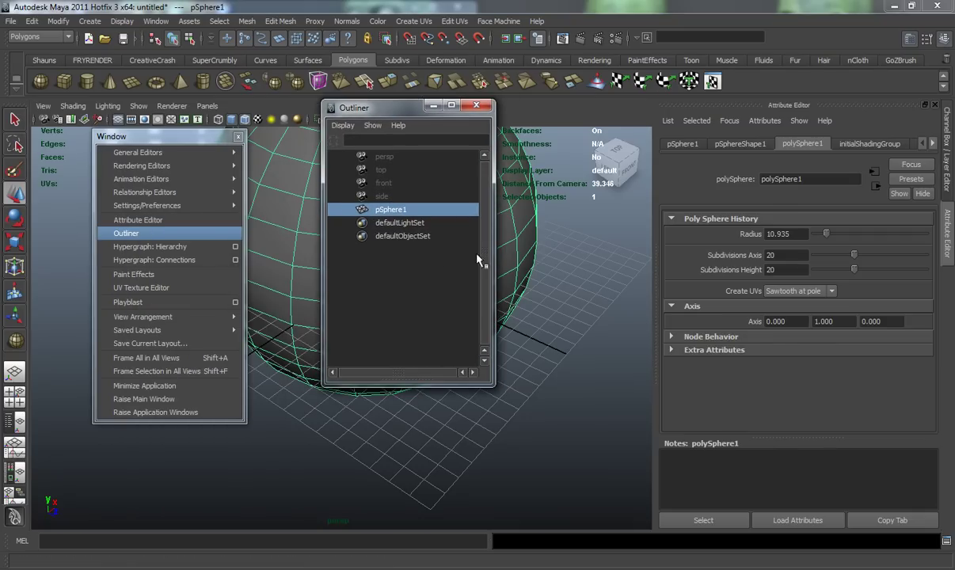
left_click_drag(492, 251, 598, 252)
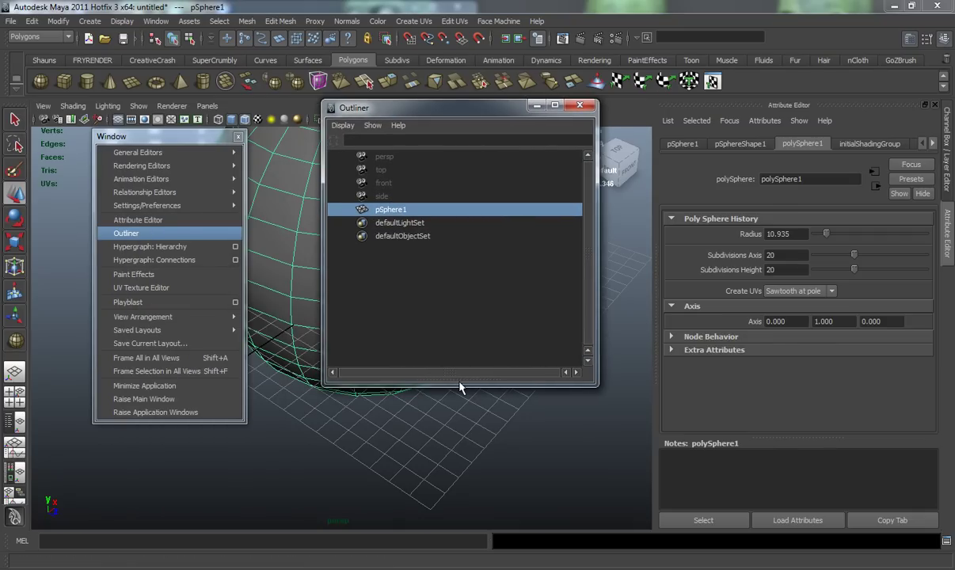
left_click_drag(458, 388, 459, 451)
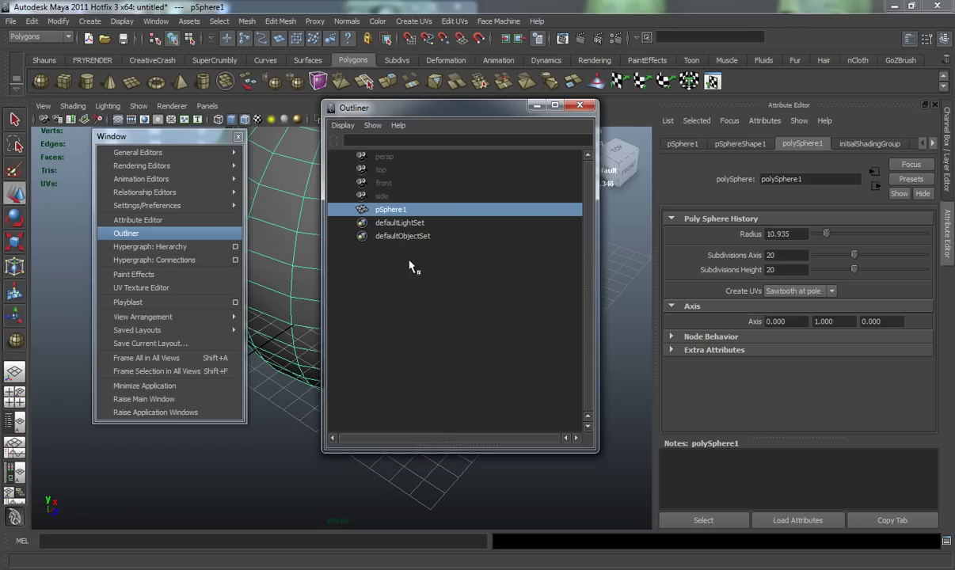
Rename the sphere as test in the Outliner and show the Channel Box in place of the Attribute Editor
double_click(405, 211)
type("test")
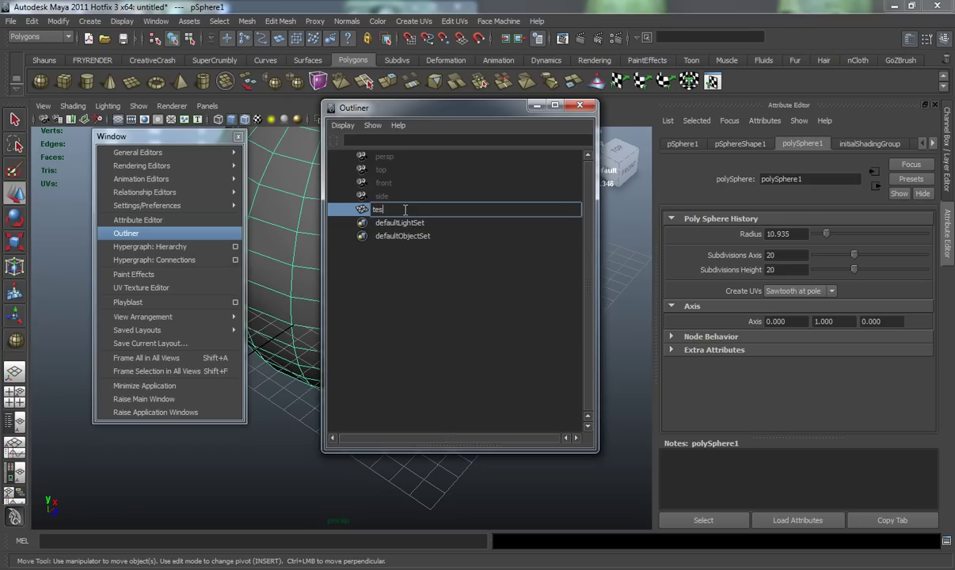
key("Return")
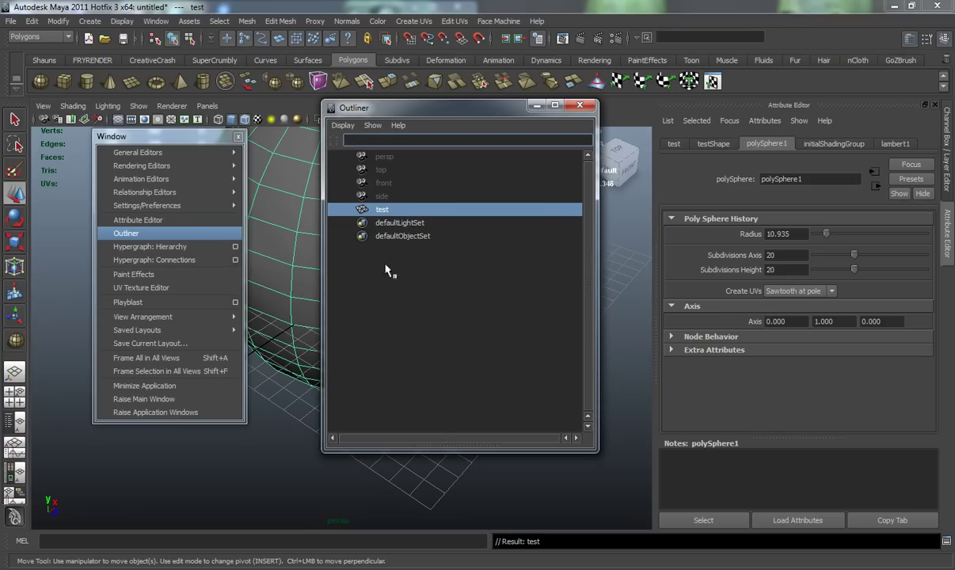
left_click(863, 163)
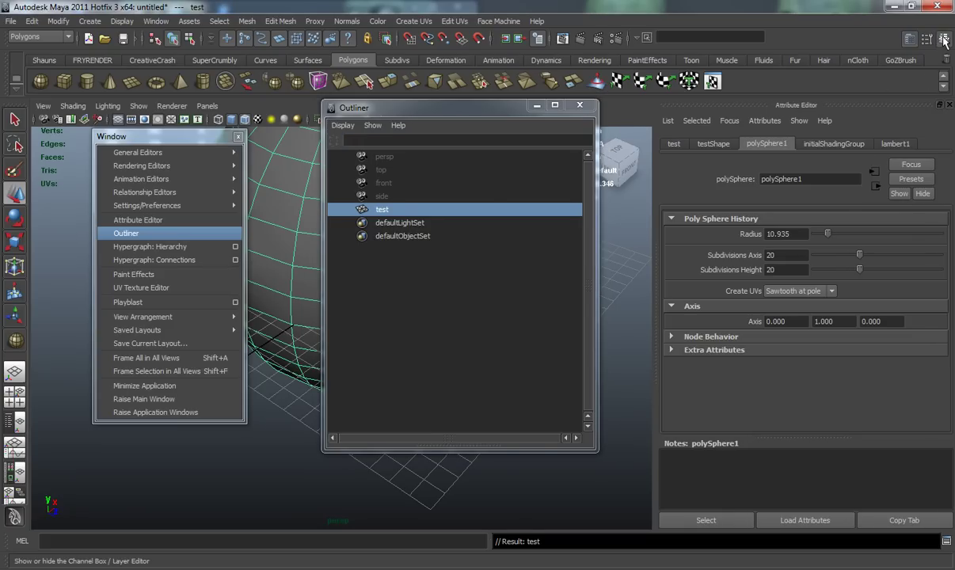
left_click(909, 38)
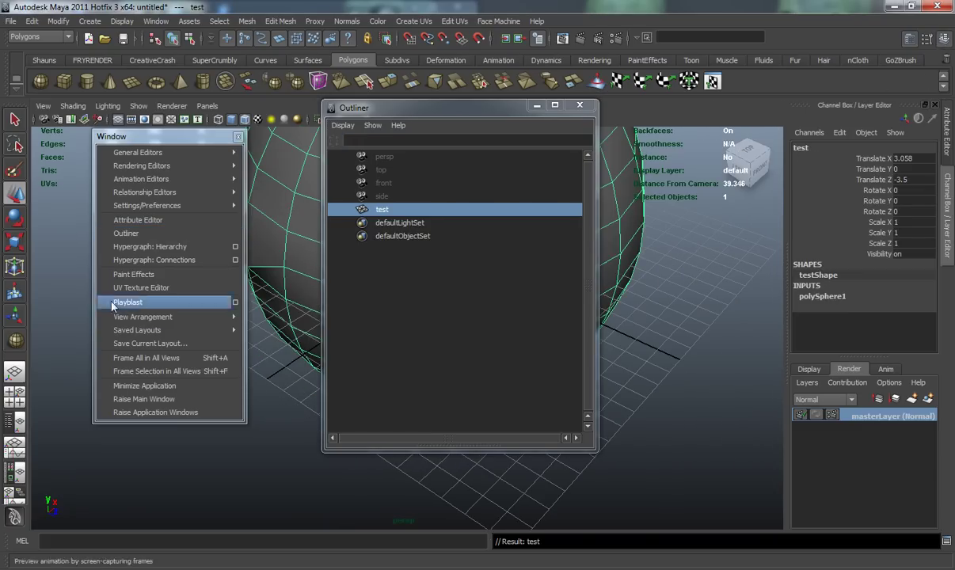
View the Paint Effects window and close it along with the Outliner
left_click(134, 275)
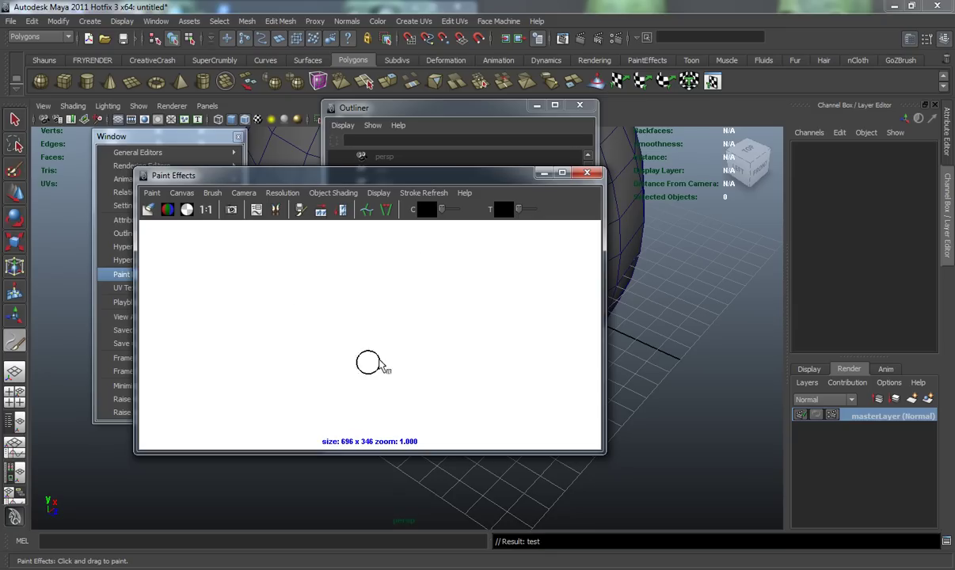
left_click(587, 172)
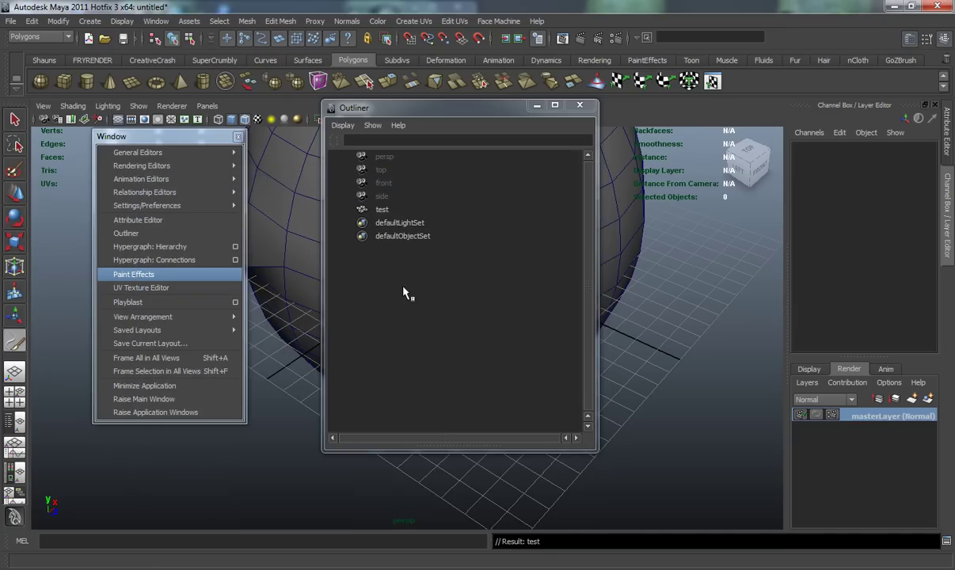
left_click(579, 105)
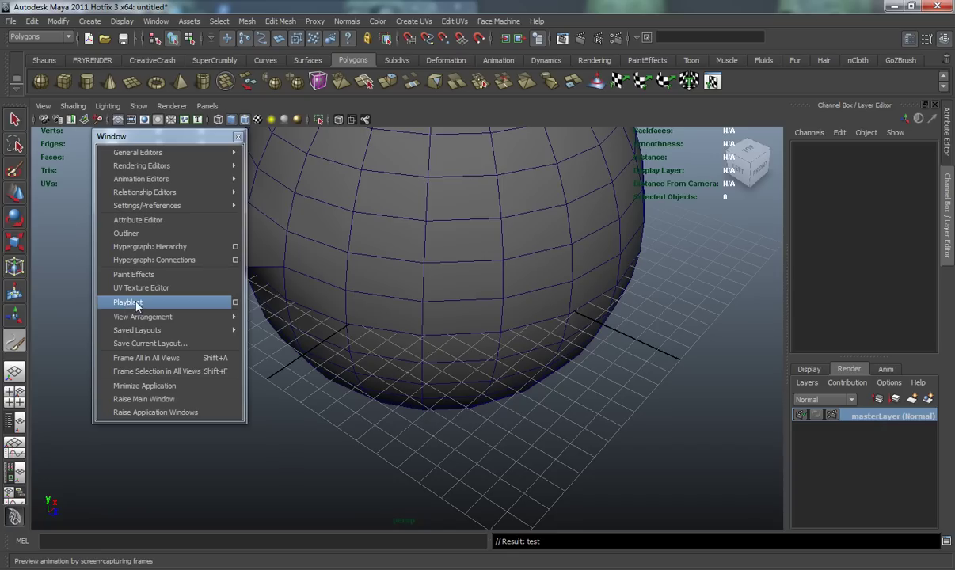
Apply the Single Perspective View saved layout and activate the Move tool
mouse_move(143, 320)
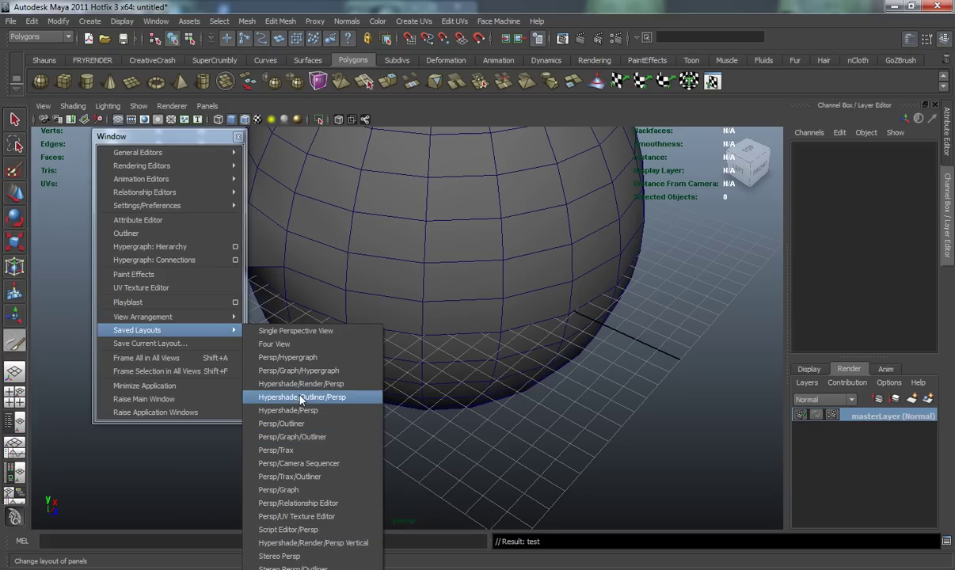
left_click(277, 331)
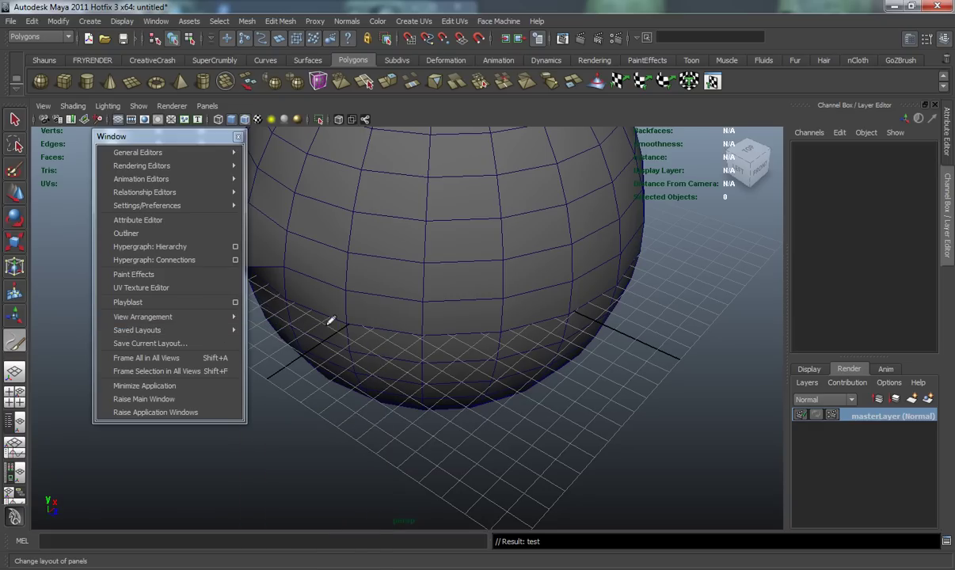
key("w")
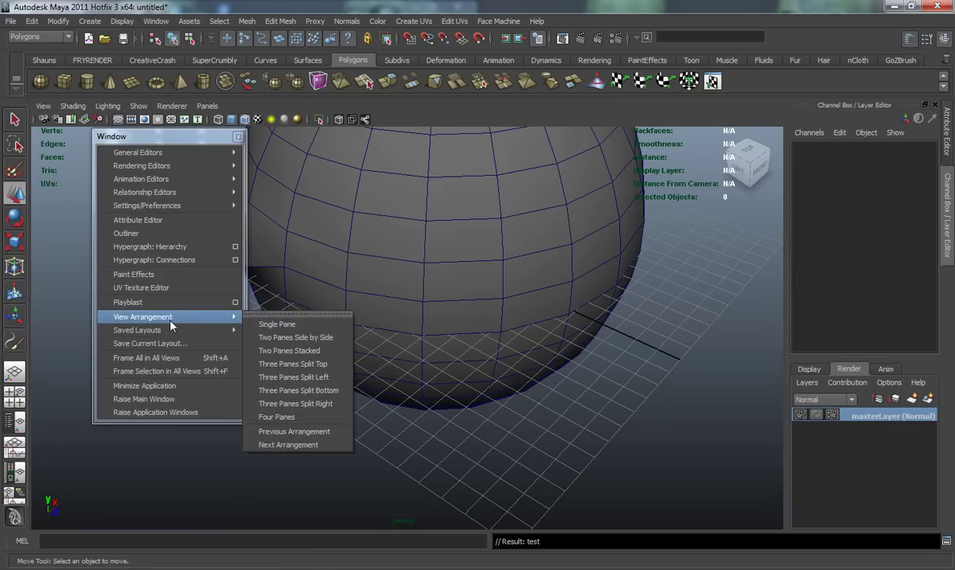
Try the Four View and Persp/Outliner saved layouts, and return to a single perspective view by way of Four View
left_click(278, 343)
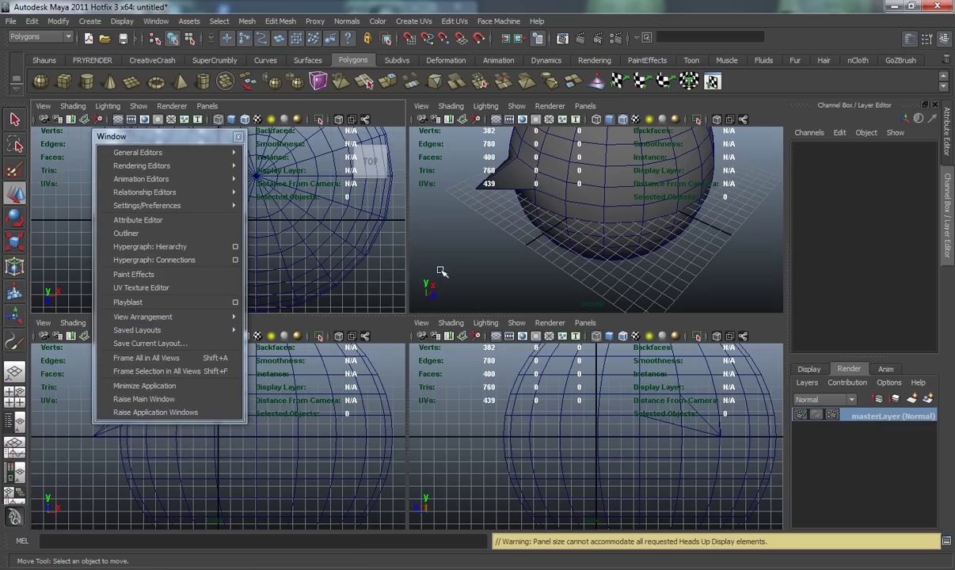
mouse_move(198, 329)
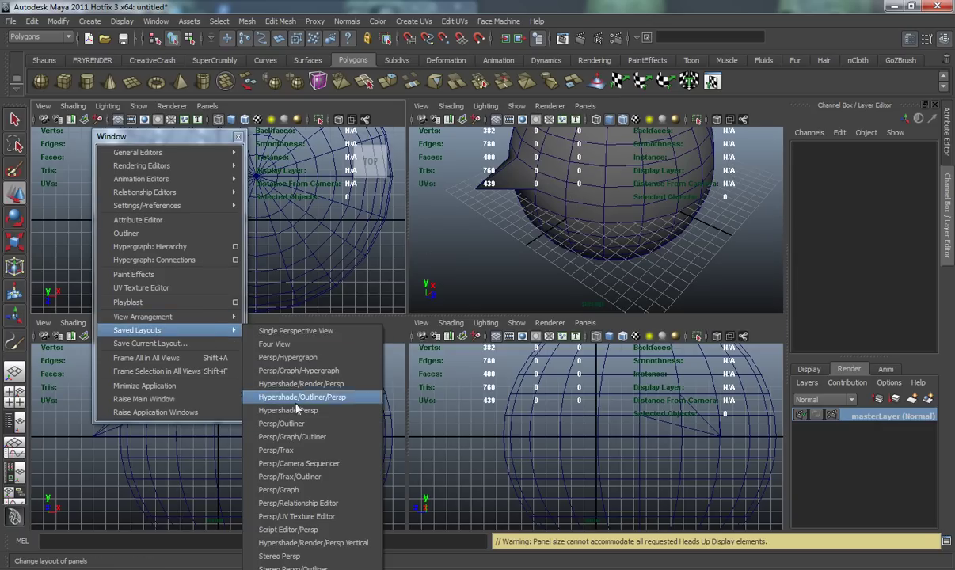
left_click(282, 423)
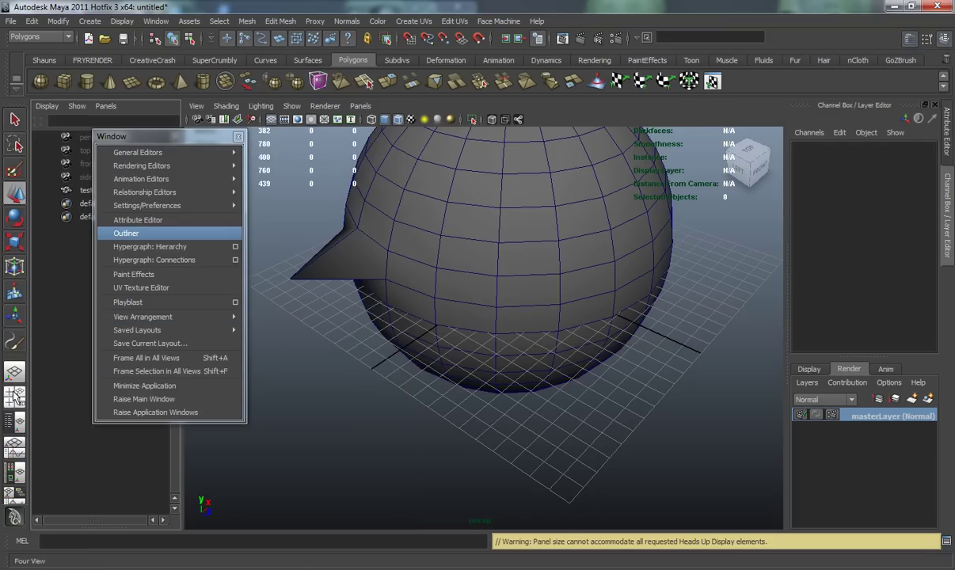
mouse_move(174, 330)
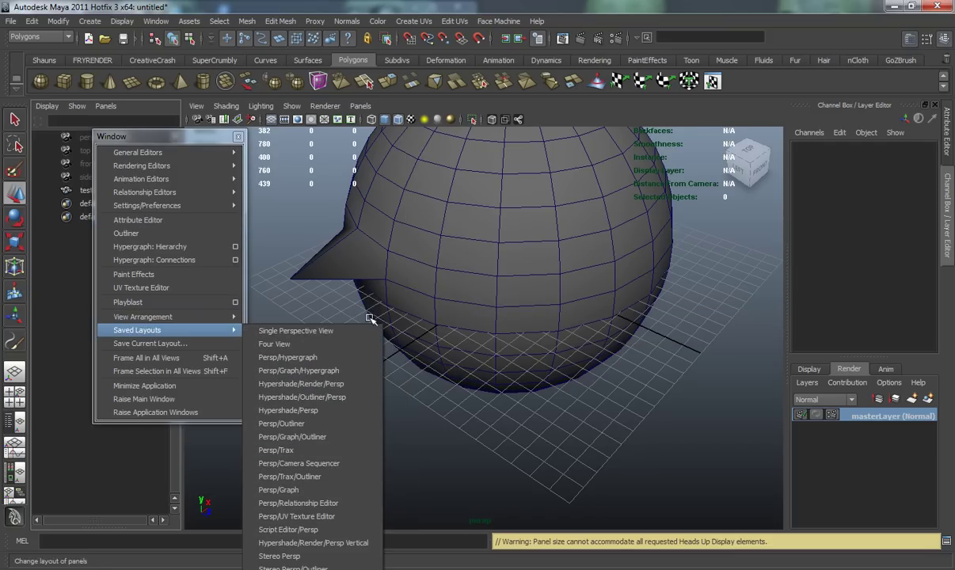
left_click(274, 344)
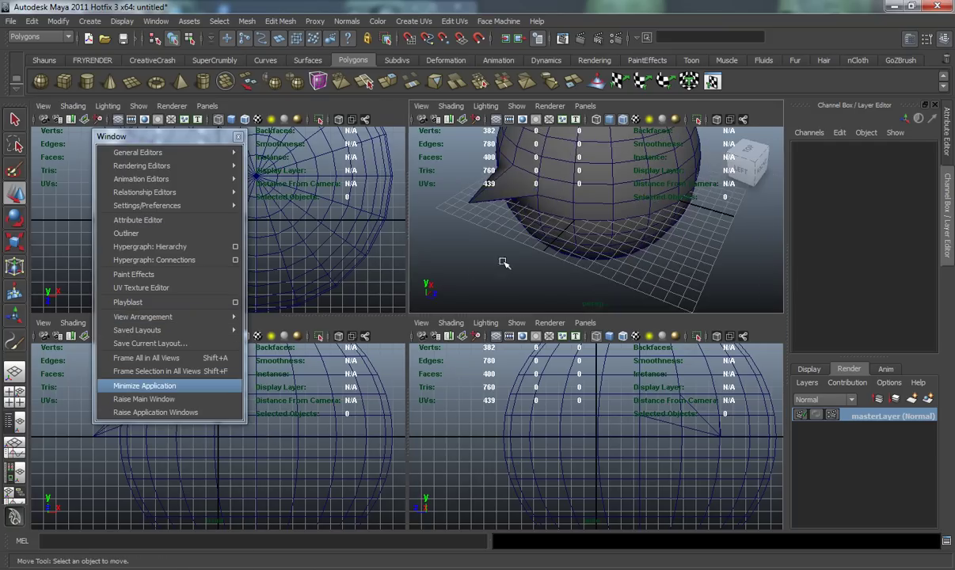
key("space")
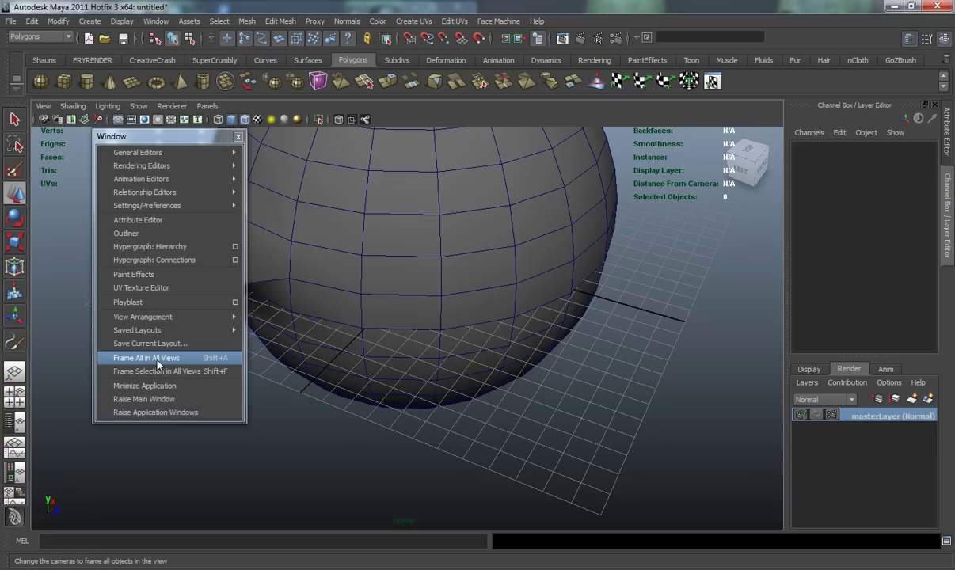
Minimize and restore the application, and close the floating Window menu
left_click(161, 385)
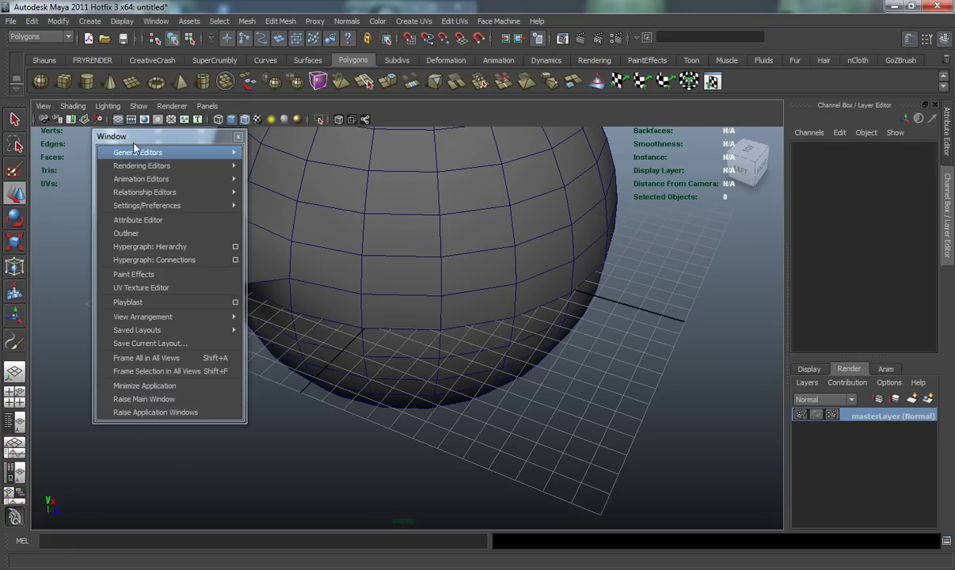
left_click(237, 138)
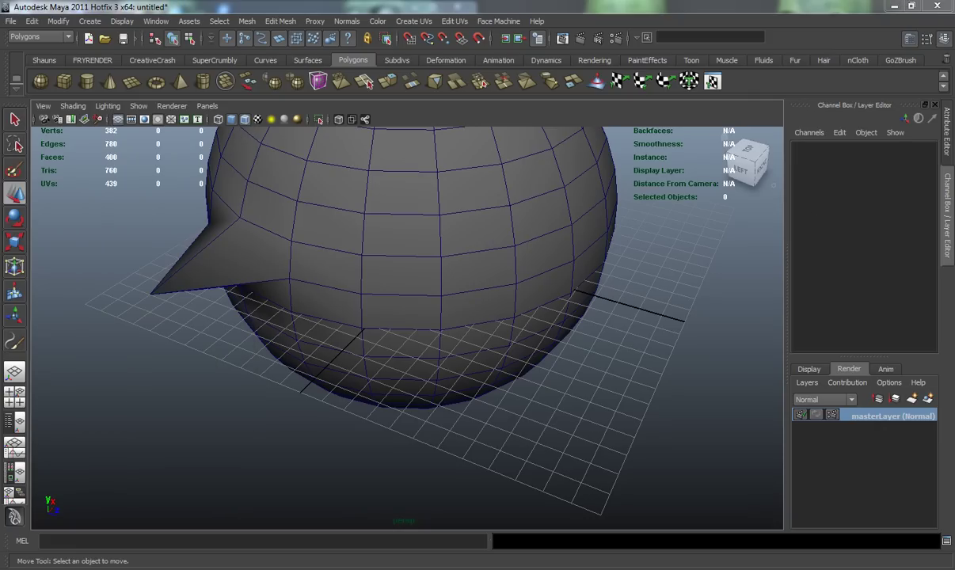
Tear off the Settings/Preferences menu and view the Tool Settings for the Move and Rotate tools
left_click_drag(324, 197, 299, 198)
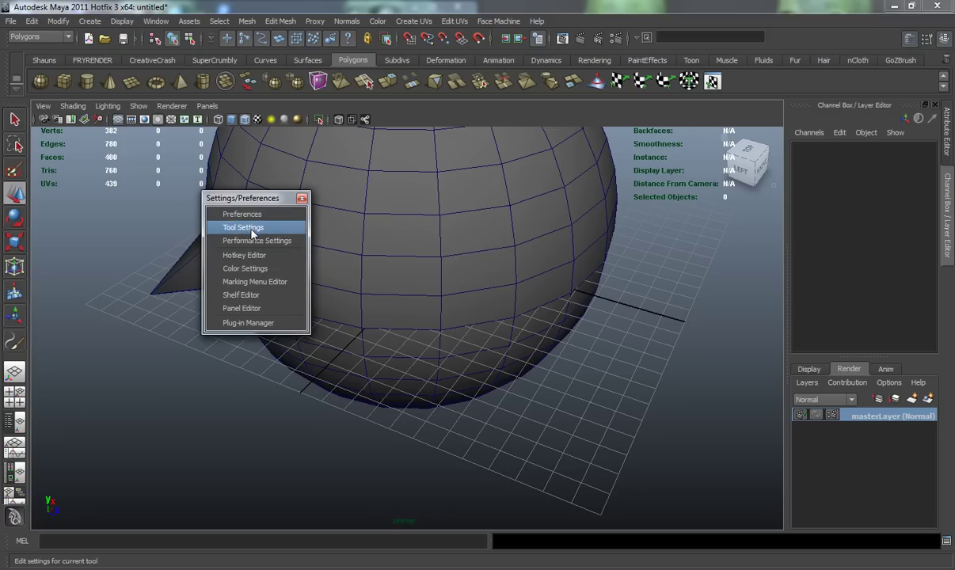
left_click(254, 228)
left_click_drag(200, 129, 210, 83)
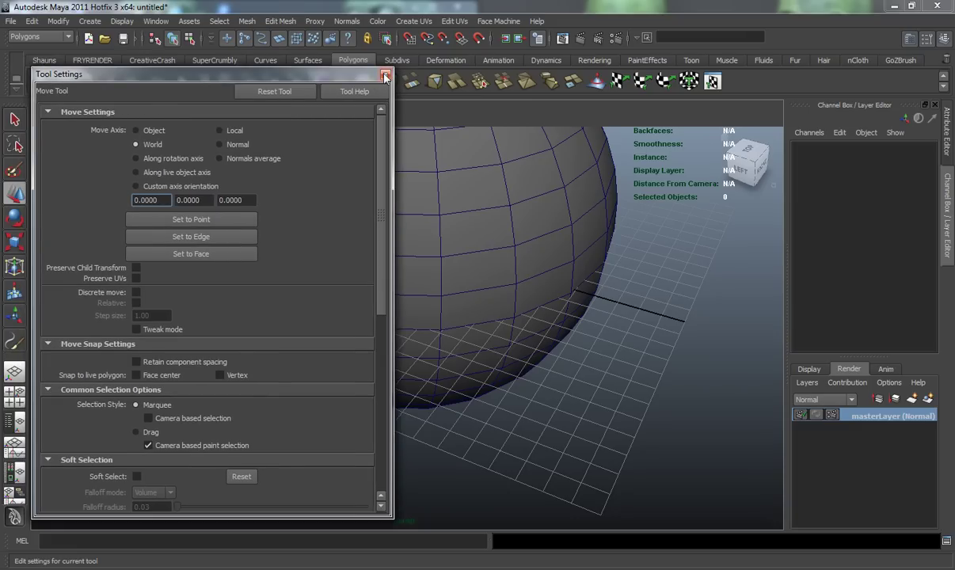
left_click(14, 215)
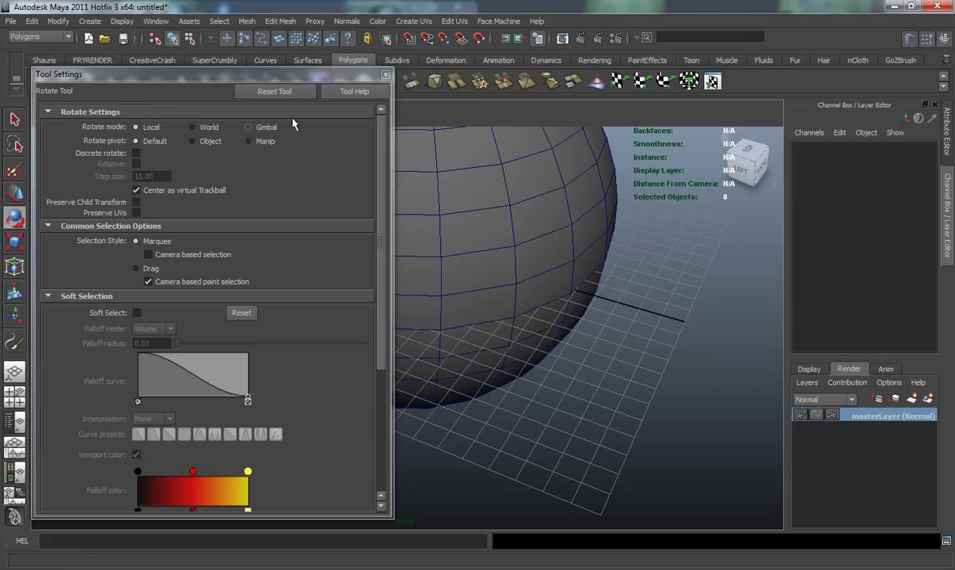
left_click(386, 75)
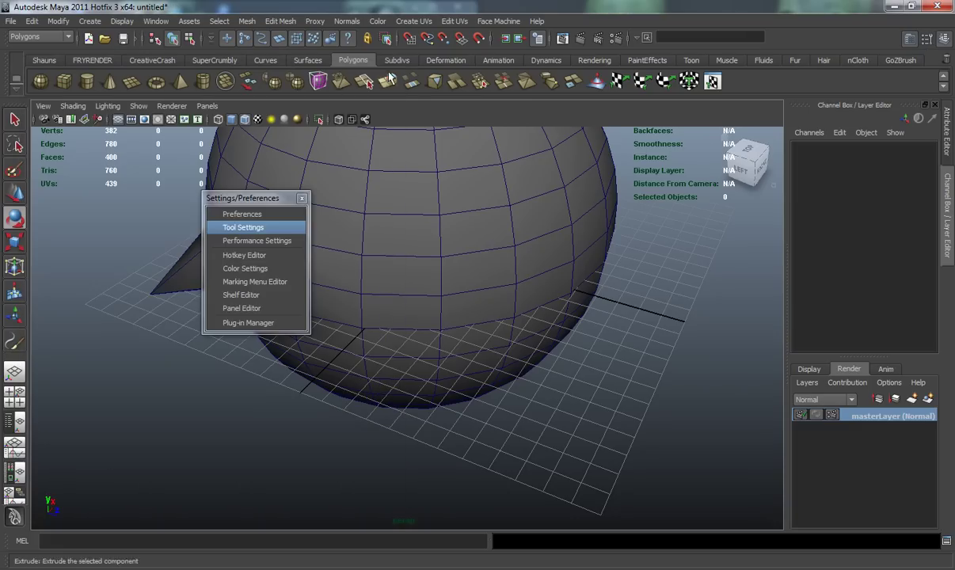
Activate the Move tool, show its Tool Settings docked beside the viewport and close them
double_click(14, 193)
left_click_drag(156, 89, 68, 101)
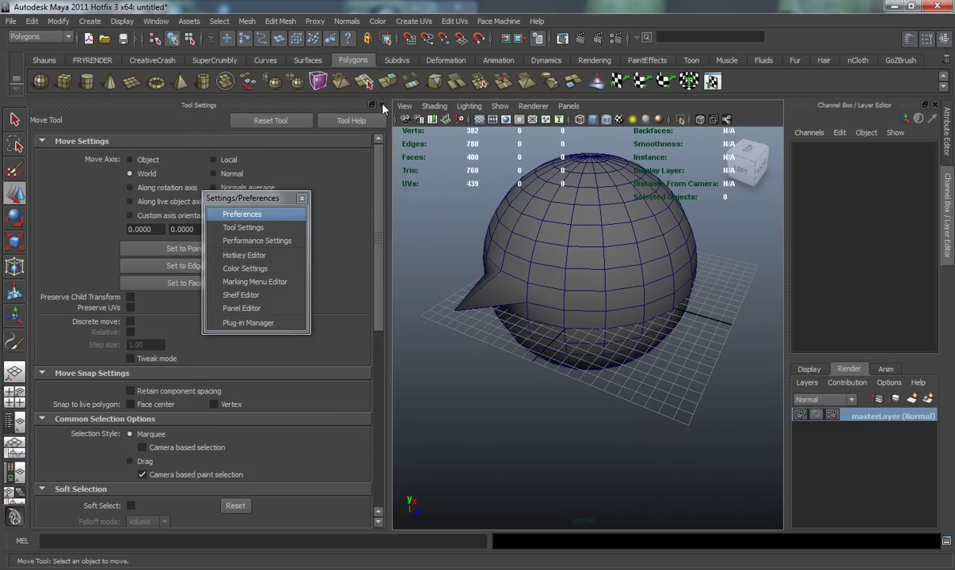
left_click_drag(486, 295, 420, 279, "alt")
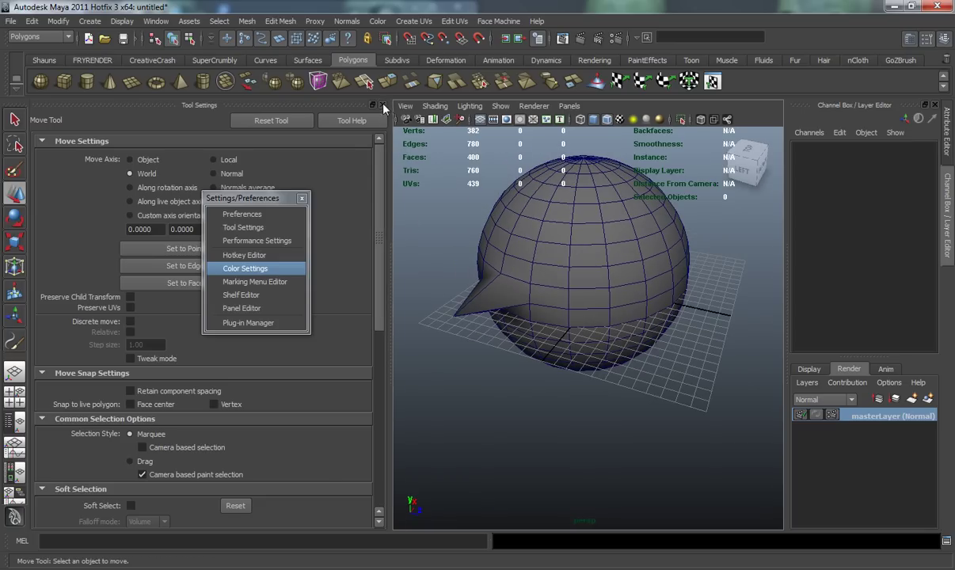
left_click(382, 103)
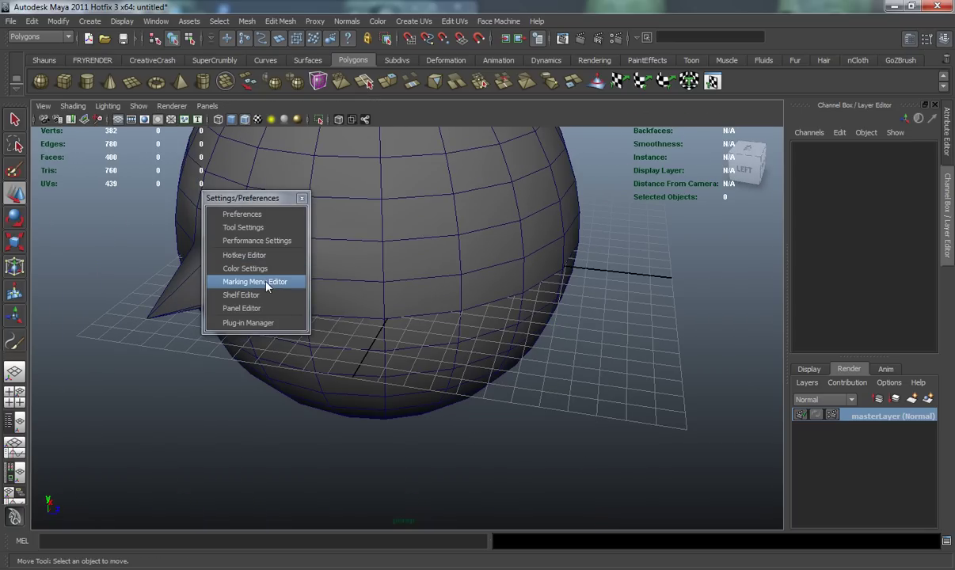
Open the Marking Menu Editor and move it clear of the floating Settings/Preferences menu
left_click(267, 283)
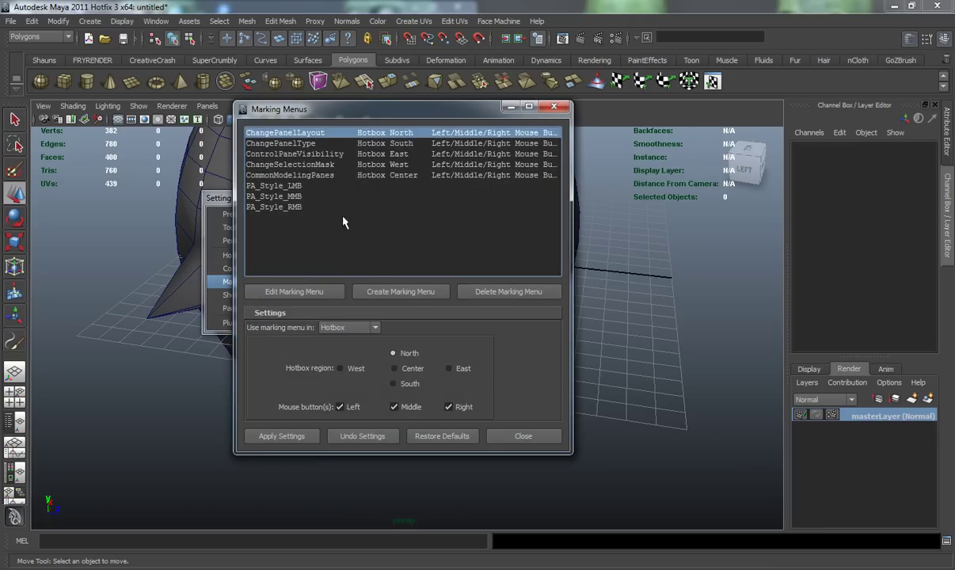
left_click_drag(379, 135, 541, 92)
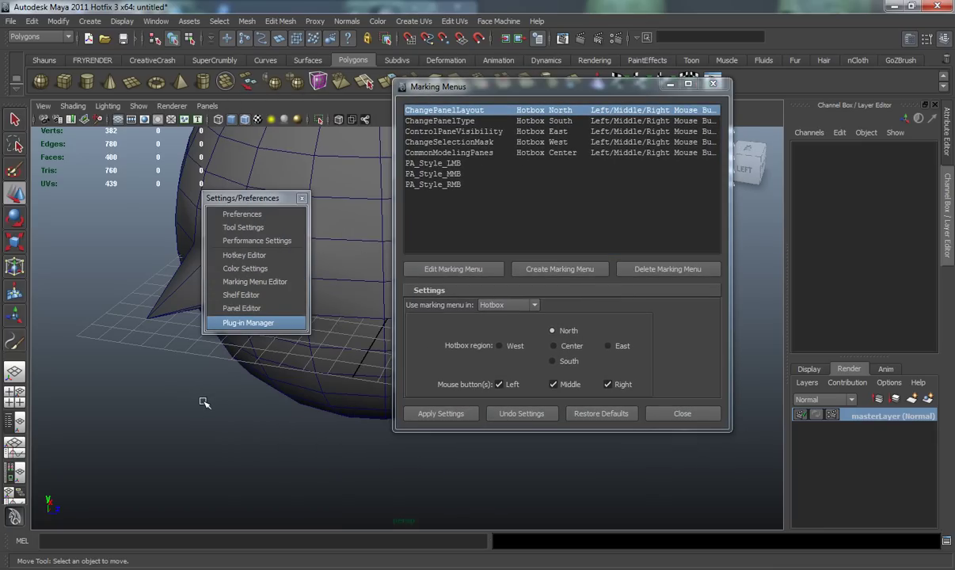
Try isolating the view, and undo the recent changes back through the sphere's rename
key("ctrl+1")
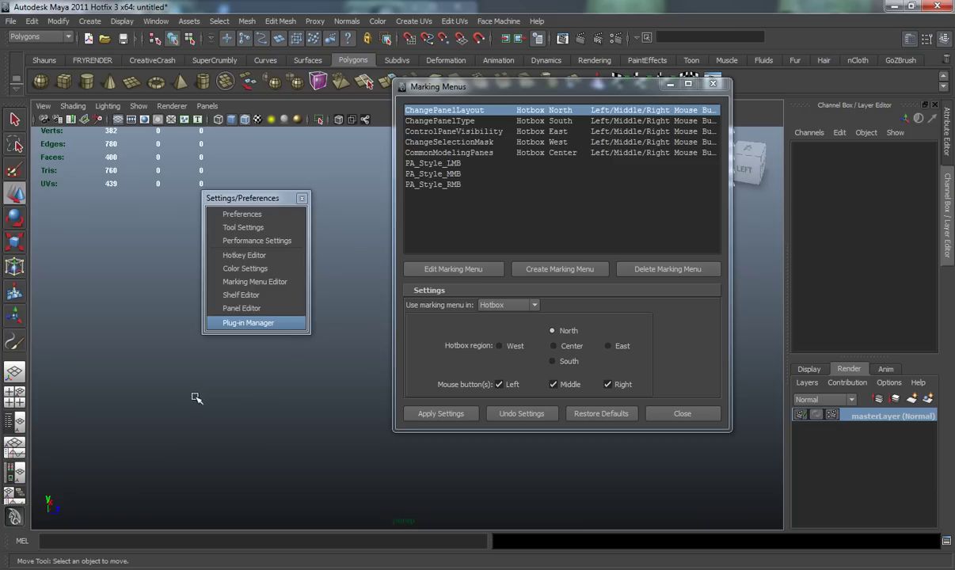
key("ctrl+z")
key("ctrl+z")
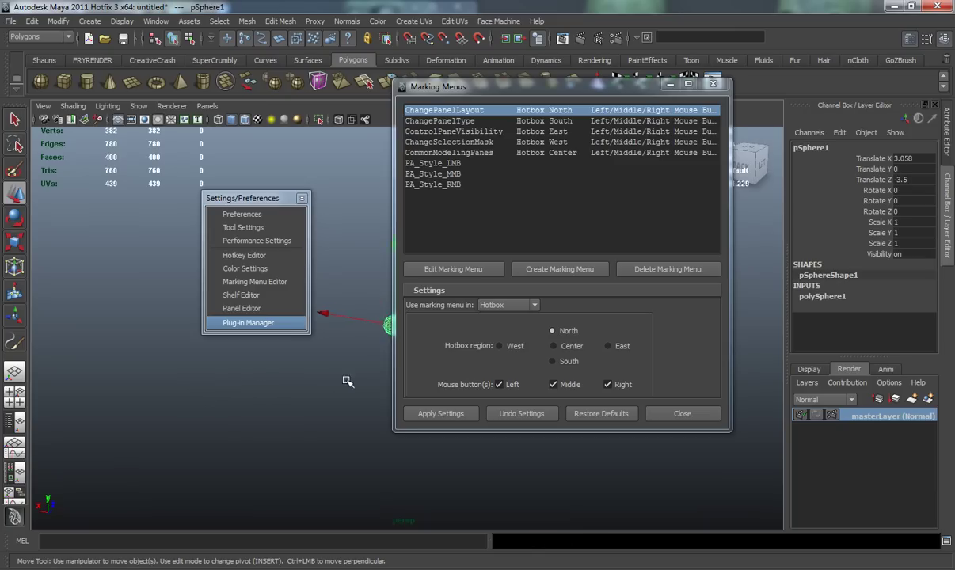
scroll(260, 401, "up", 5)
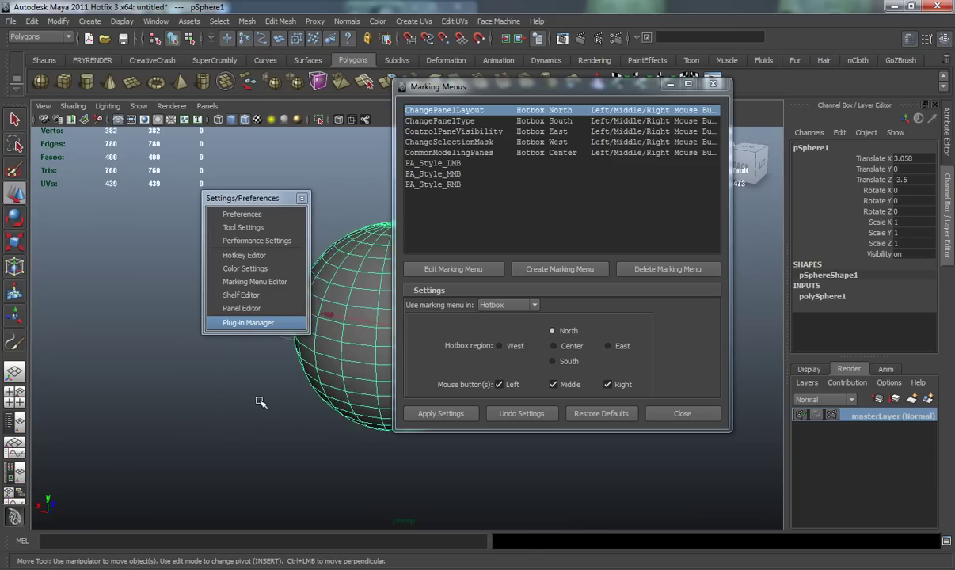
left_click_drag(260, 402, 277, 428, "alt")
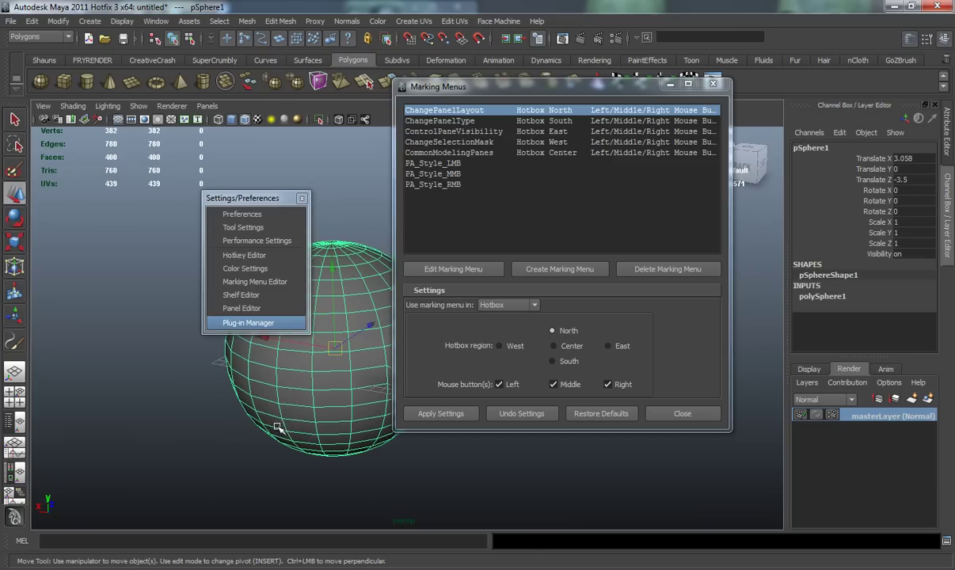
Show the selection conversion marking menu in the viewport, and switch the surrounding interface elements off and back on
right_click(205, 427, "ctrl")
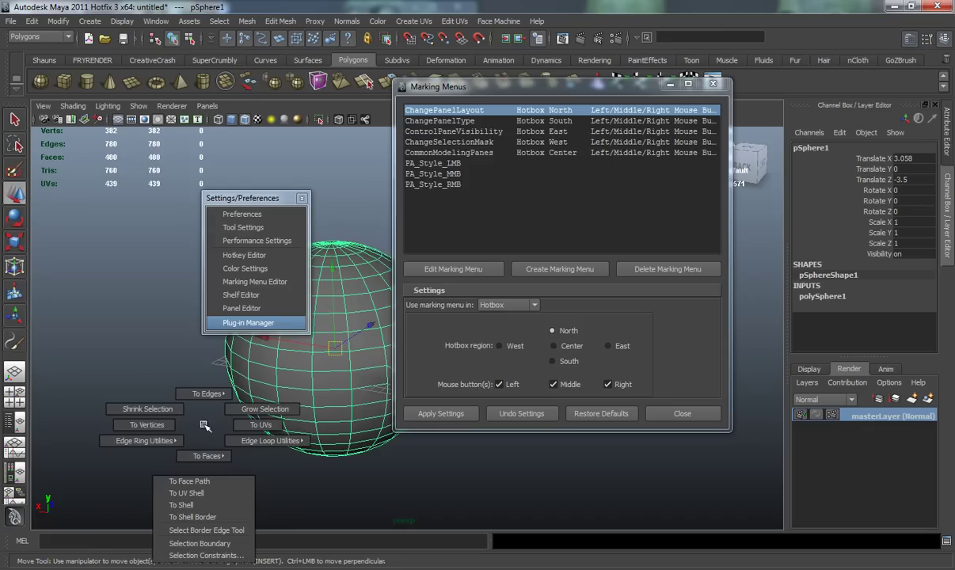
key("shift")
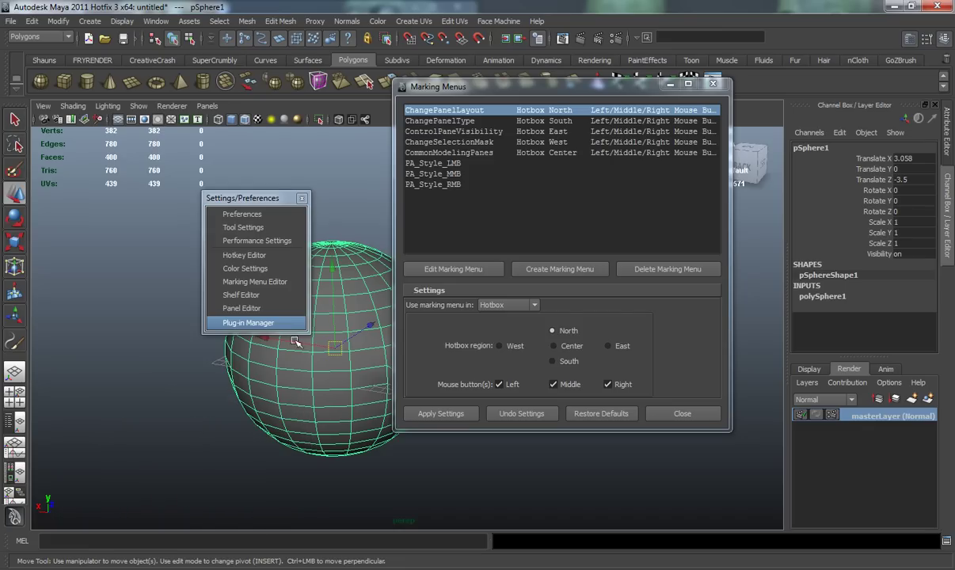
right_click(200, 430, "ctrl")
key("ctrl+space")
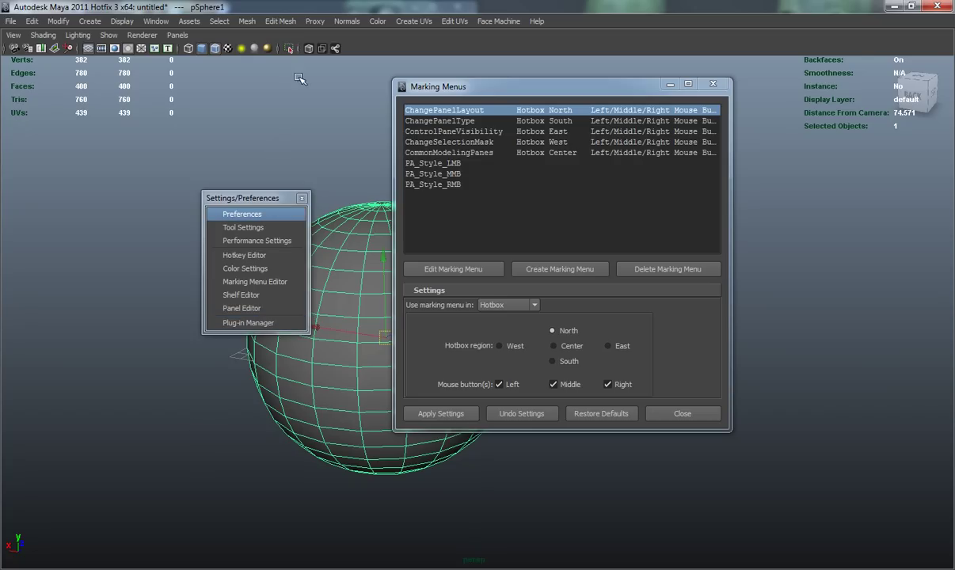
key("ctrl+space")
left_click_drag(274, 342, 213, 391, "alt")
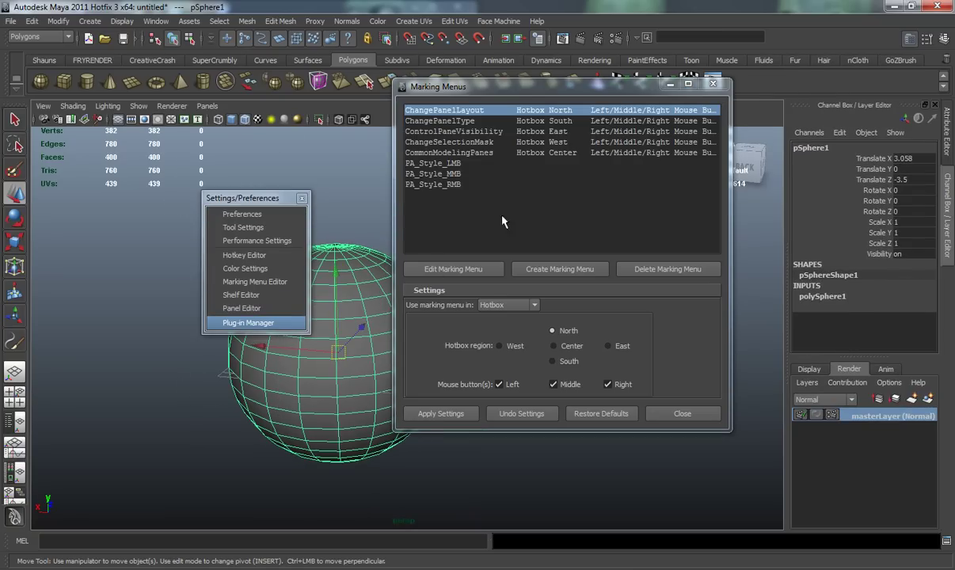
View the Shelf Editor and the Panel Editor one after the other, closing each of them
left_click(243, 295)
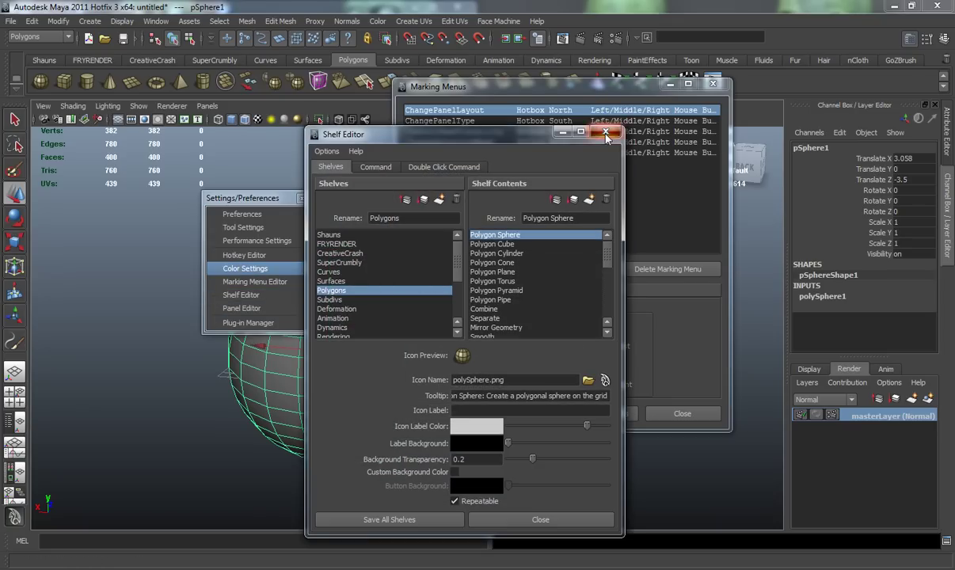
left_click(604, 131)
left_click(269, 309)
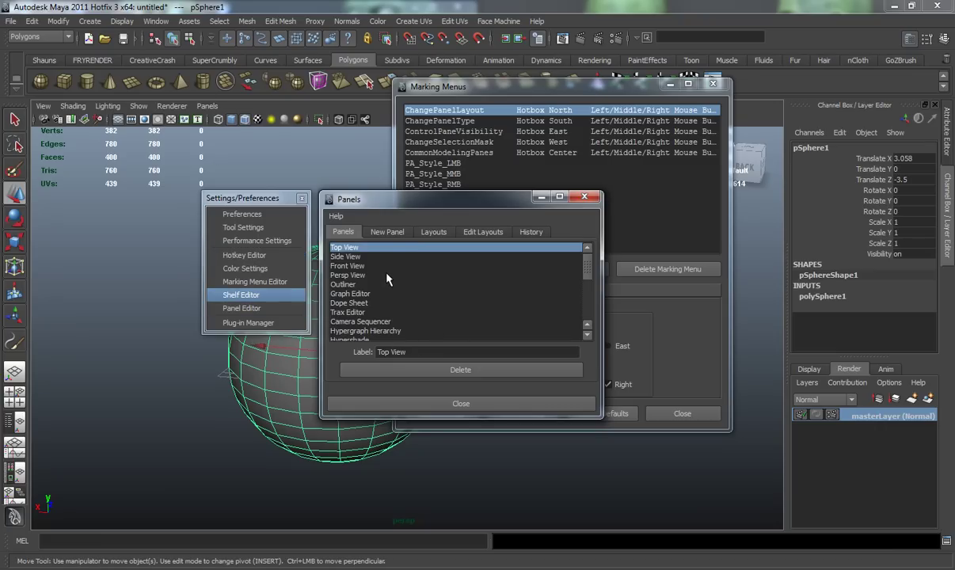
left_click(586, 197)
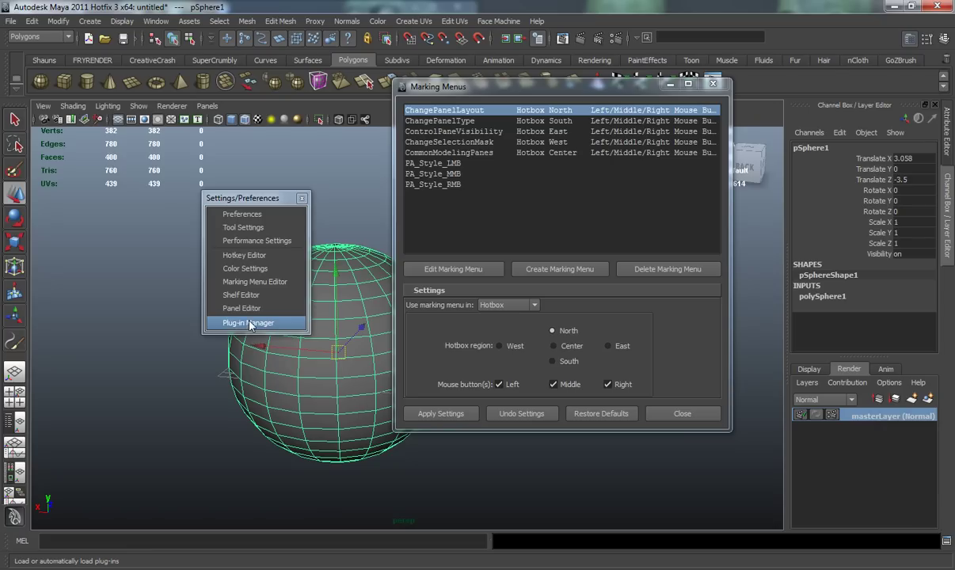
Deselect the sphere and clear the viewport by closing the floating Settings/Preferences menu and minimizing the Marking Menus window
left_click(147, 325)
left_click(301, 198)
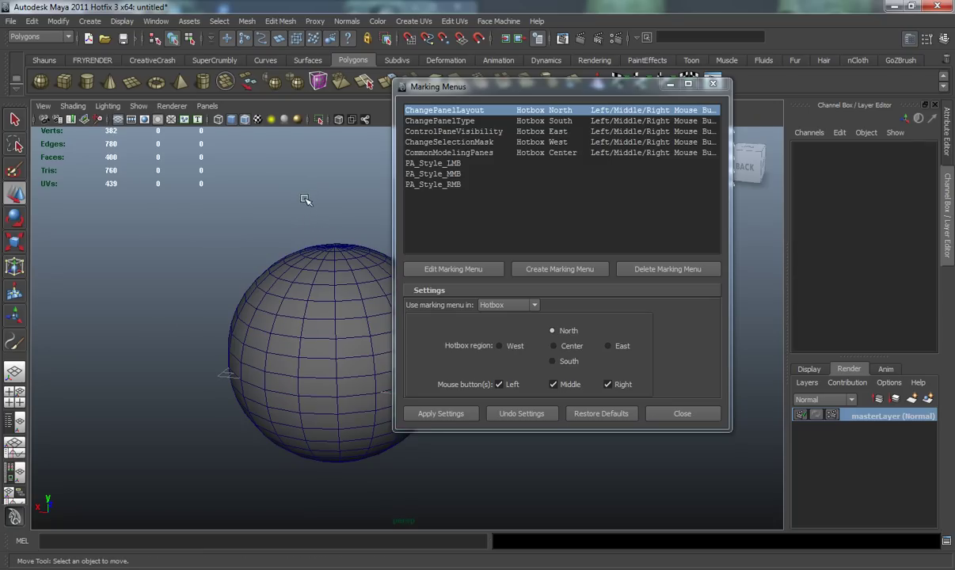
left_click(670, 84)
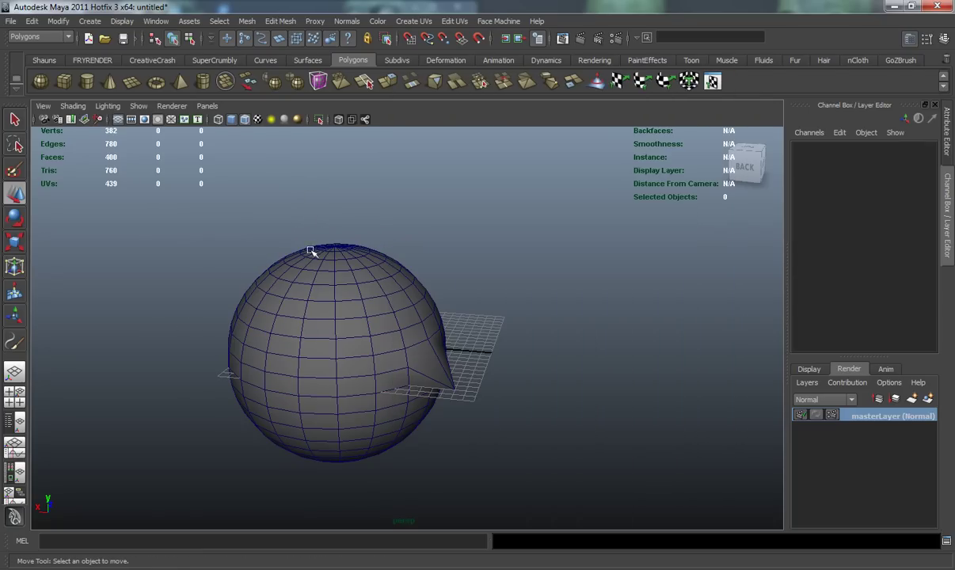
left_click_drag(201, 274, 410, 292, "alt")
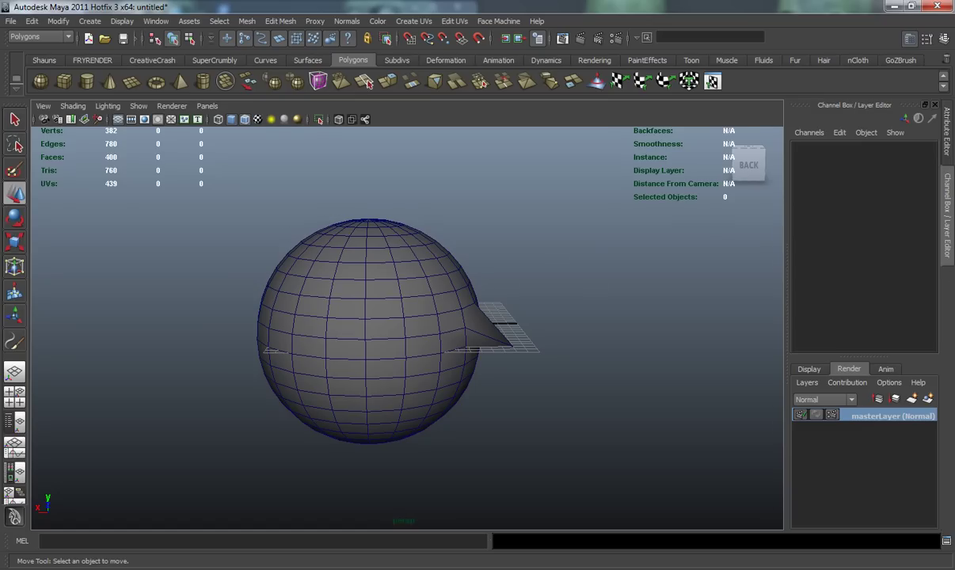
left_click_drag(386, 183, 401, 238, "alt")
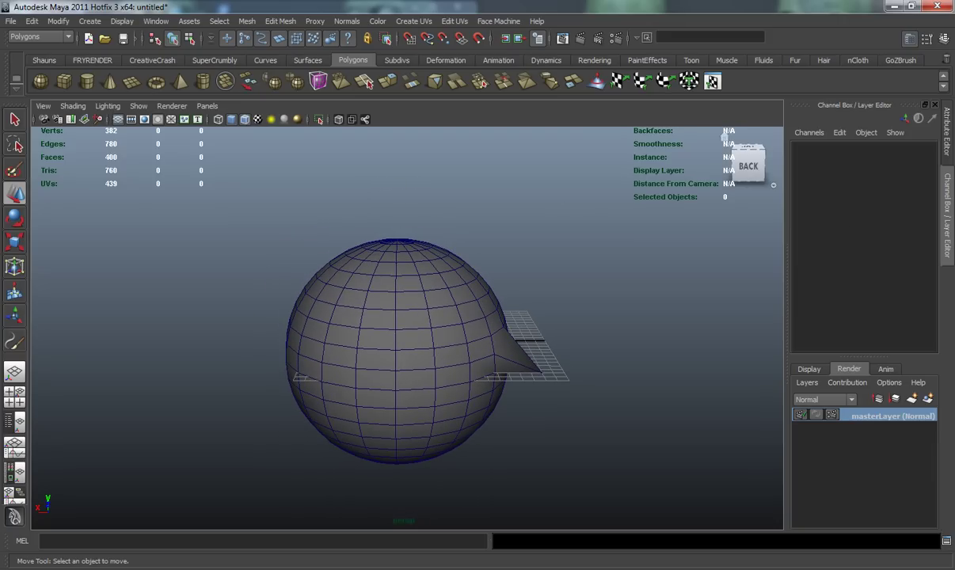